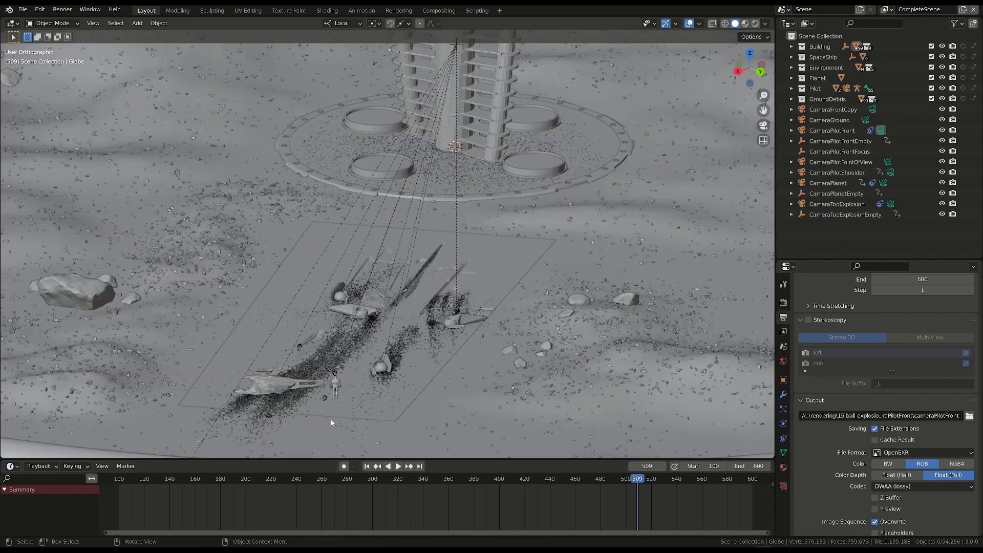
# Step: Scrub the animation to frame 531 and examine the globe shattering on top of the building
pyautogui.moveTo(330, 478); pyautogui.dragTo(357, 479)
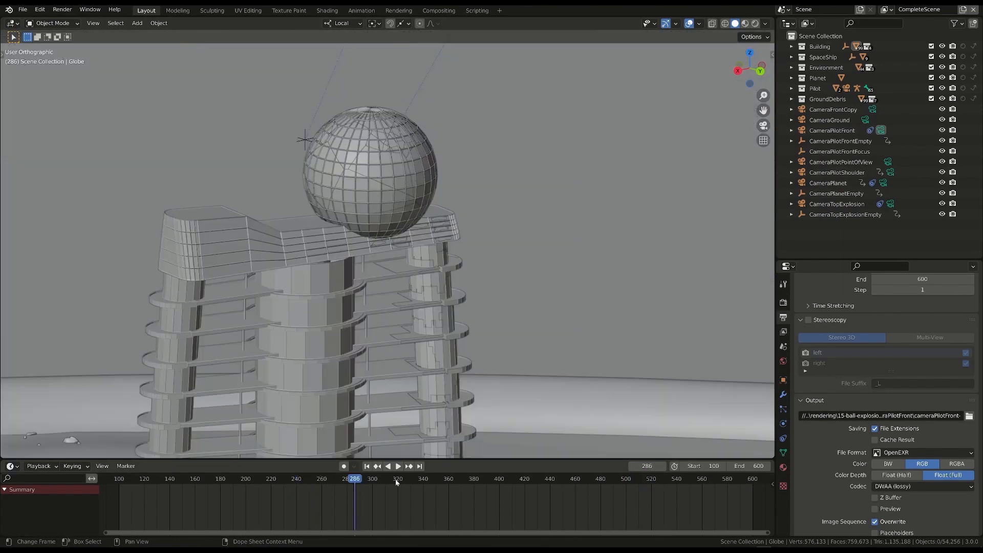
pyautogui.moveTo(397, 481); pyautogui.dragTo(665, 481)
pyautogui.scroll(-2, 373, 158)
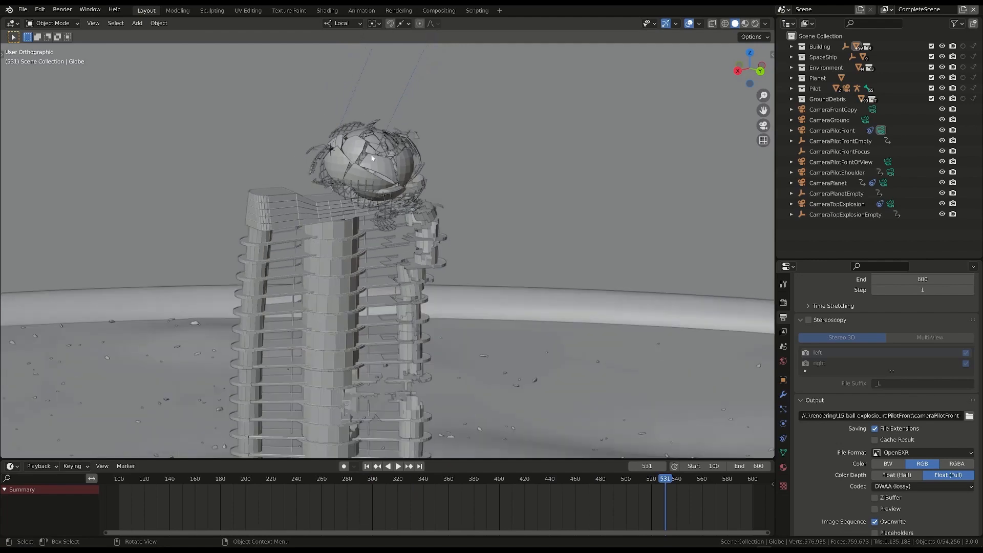
pyautogui.moveTo(348, 147); pyautogui.dragTo(472, 283, button='middle')
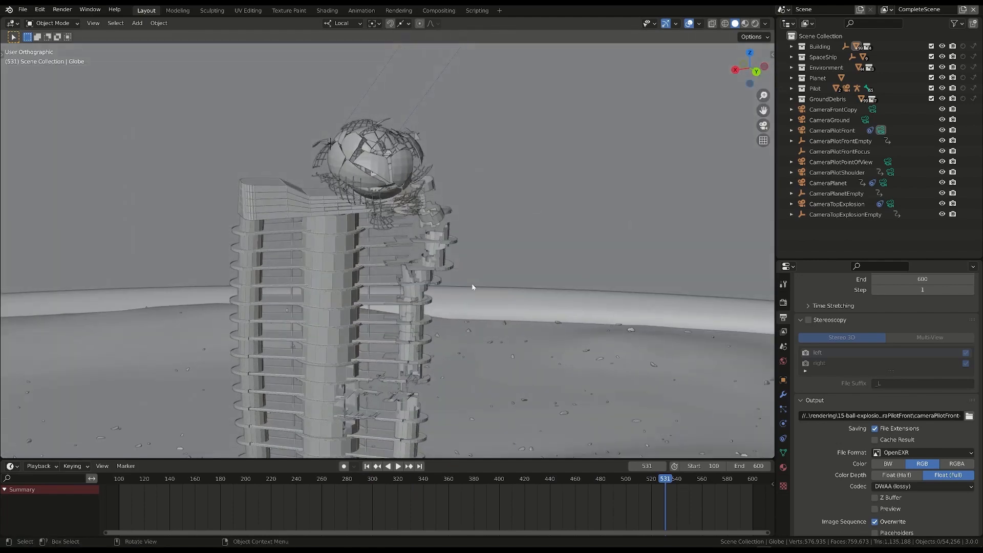
pyautogui.click(376, 164)
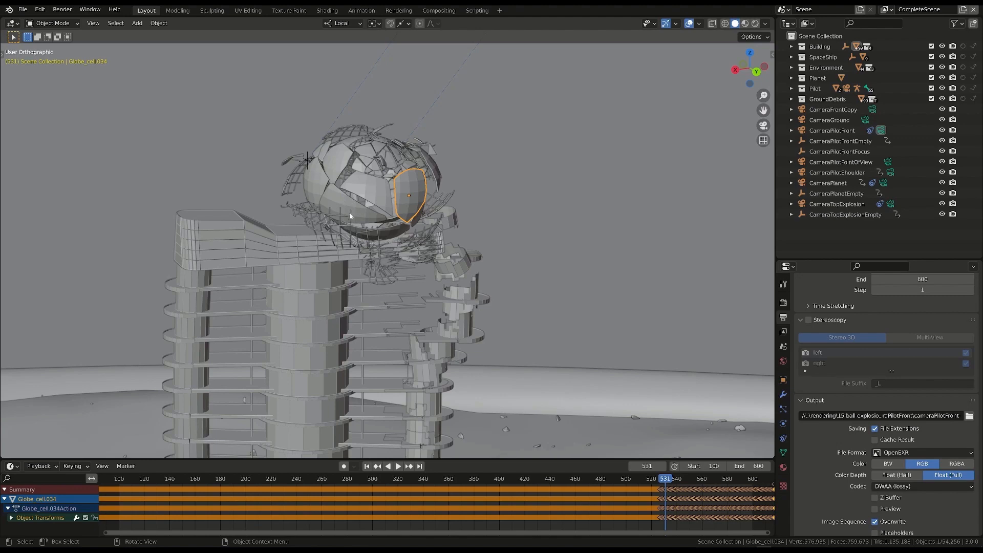
pyautogui.moveTo(350, 216)
pyautogui.mouseDown(button='middle')
pyautogui.moveTo(374, 210)
pyautogui.moveTo(356, 213)
pyautogui.mouseUp(button='middle')
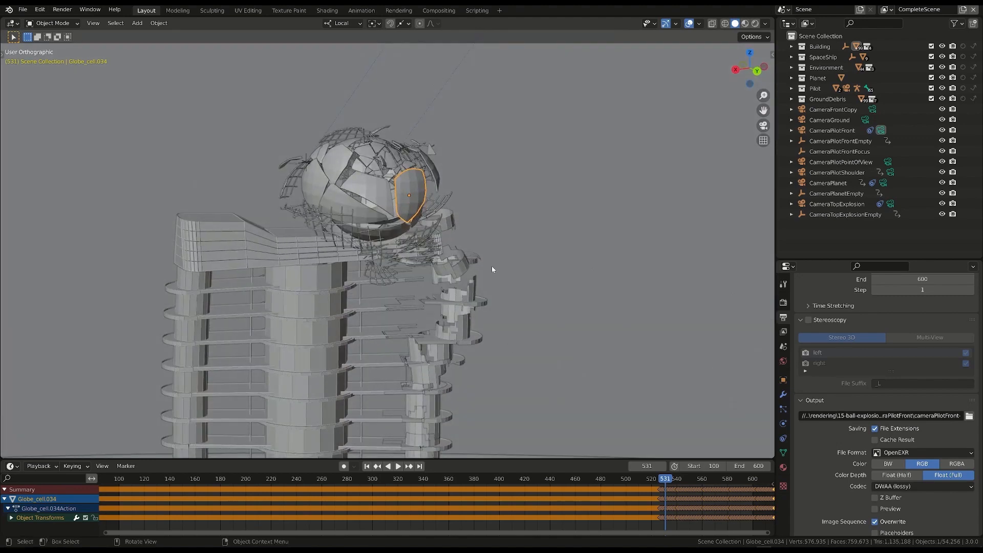
pyautogui.scroll(1, 401, 190)
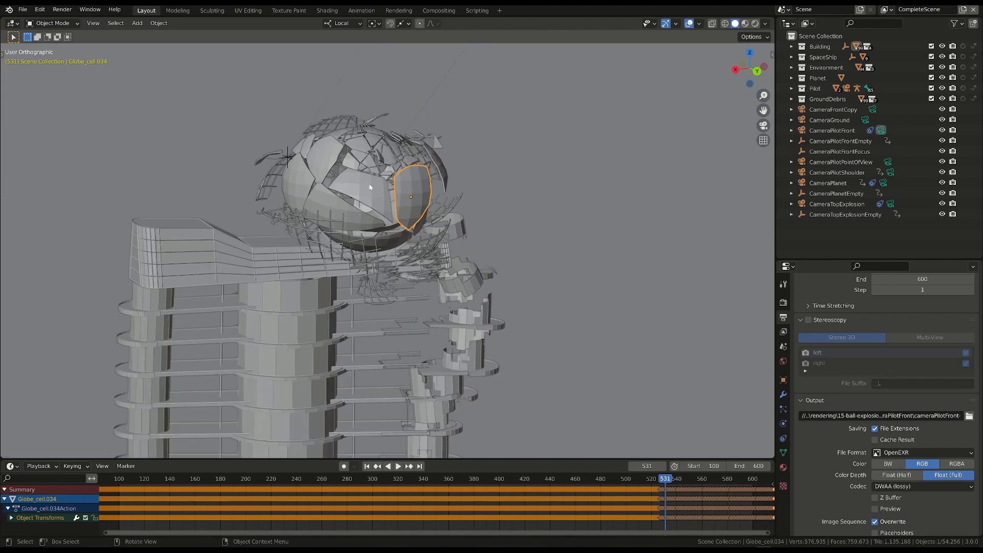
pyautogui.scroll(-2, 444, 337)
pyautogui.moveTo(444, 336); pyautogui.dragTo(402, 275, button='middle')
pyautogui.scroll(-2, 404, 311)
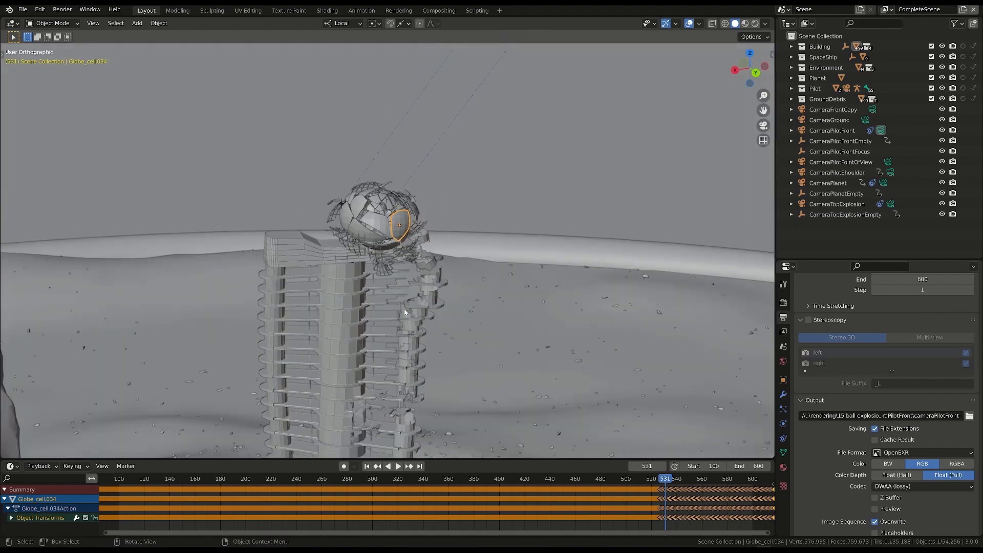
pyautogui.scroll(2, 378, 251)
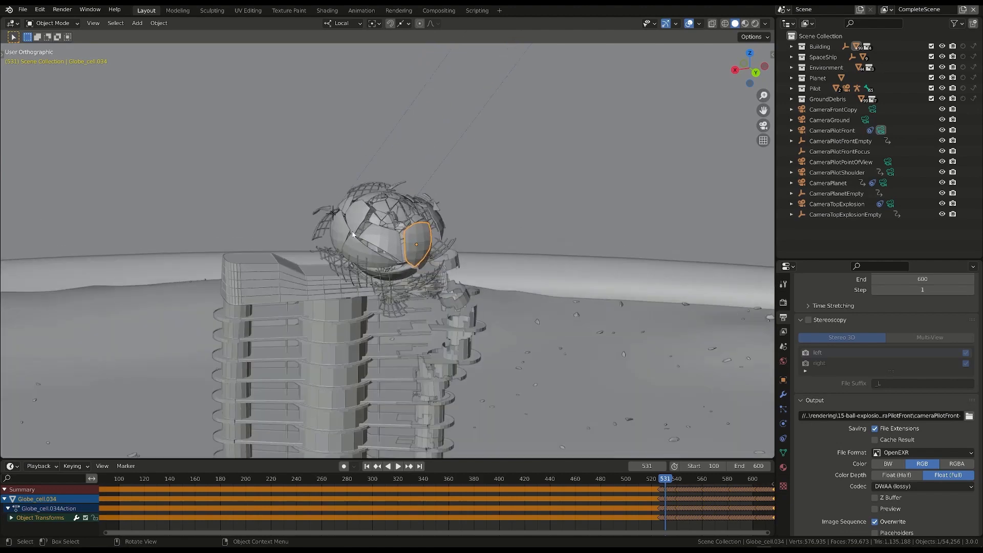
# Step: Add an ico sphere mesh and move it to the centre of the shattered globe on top of the building
pyautogui.hotkey('shift', 'a')
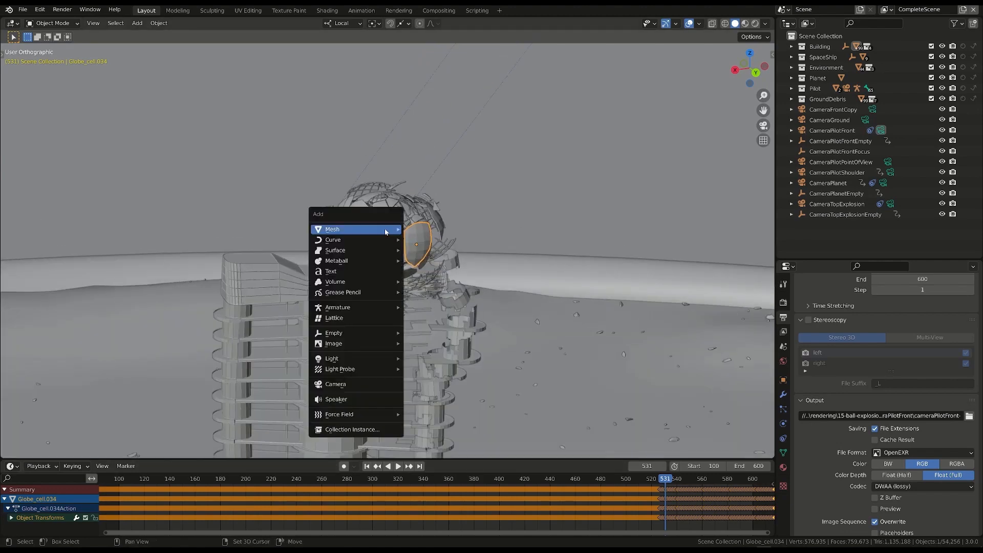
pyautogui.moveTo(387, 231)
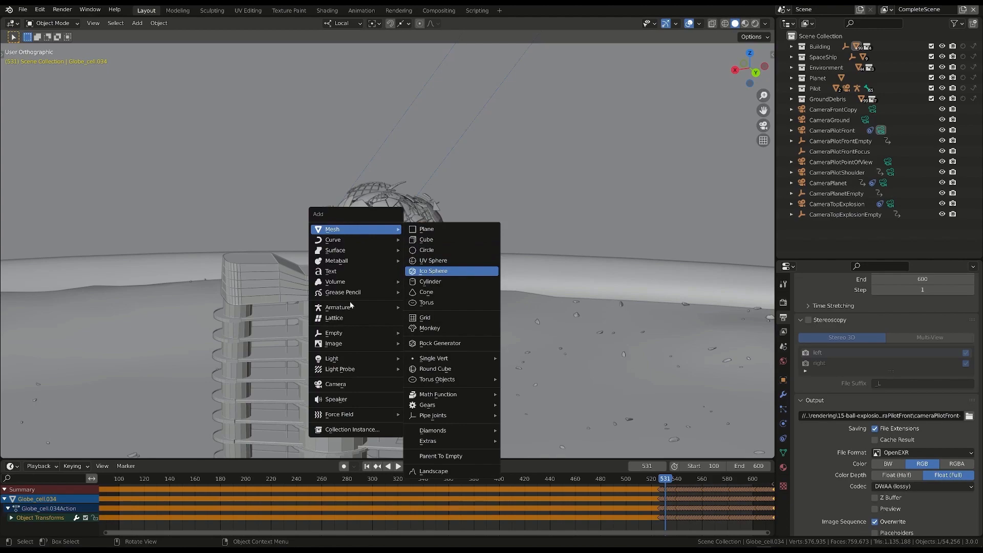
pyautogui.click(433, 271)
pyautogui.scroll(-10, 351, 301)
pyautogui.press('KP_7')
pyautogui.scroll(10, 342, 361)
pyautogui.keyDown('shift'); pyautogui.moveTo(342, 361); pyautogui.dragTo(369, 410, button='middle'); pyautogui.keyUp('shift')
pyautogui.press('g')
pyautogui.click(421, 281)
pyautogui.press('KP_3')
pyautogui.scroll(-8, 426, 235)
pyautogui.scroll(-7, 374, 358)
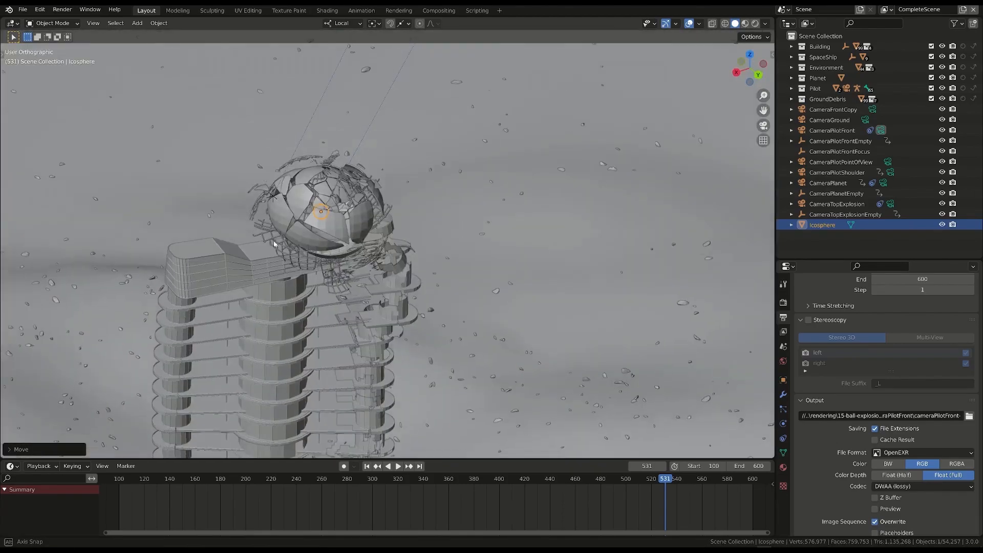
# Step: Scale the icosphere up uniformly while keeping it smaller than the surrounding globe
pyautogui.press('s')
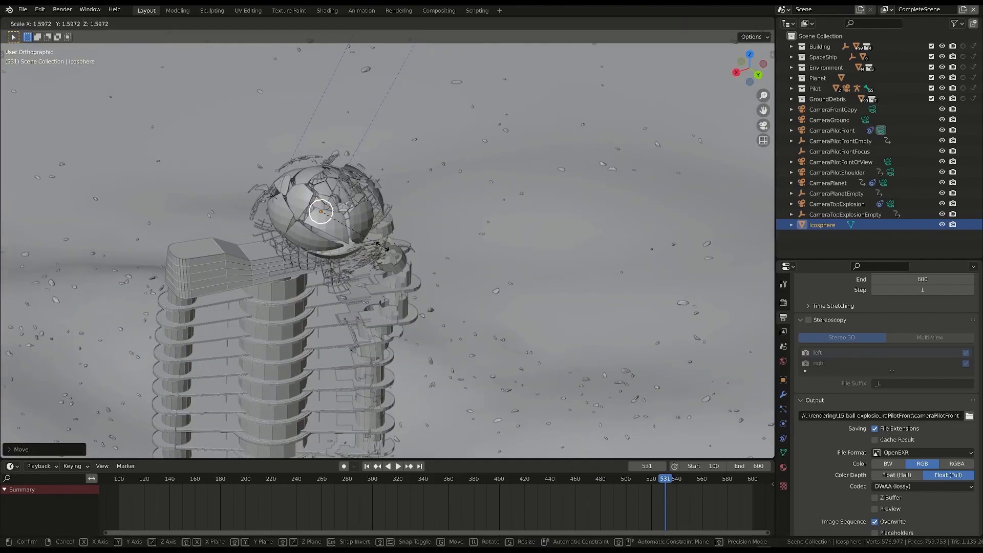
pyautogui.click(387, 248)
pyautogui.moveTo(386, 248); pyautogui.dragTo(336, 204, button='middle')
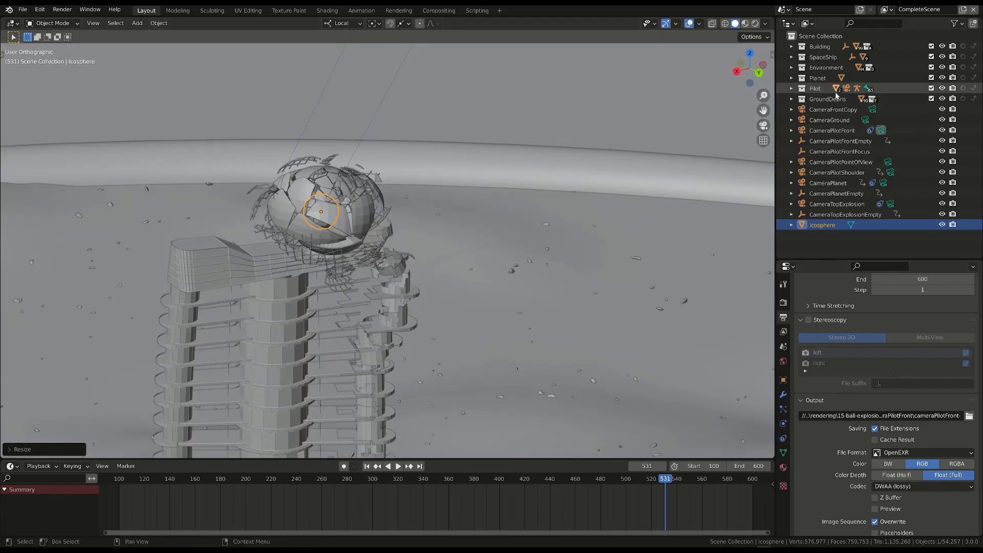
# Step: Hide the Building collection in the viewport to isolate the icosphere and check it from several angles
pyautogui.click(943, 47)
pyautogui.scroll(2, 347, 213)
pyautogui.moveTo(347, 214)
pyautogui.mouseDown(button='middle')
pyautogui.moveTo(371, 213)
pyautogui.moveTo(329, 231)
pyautogui.moveTo(335, 223)
pyautogui.mouseUp(button='middle')
pyautogui.scroll(-2, 334, 220)
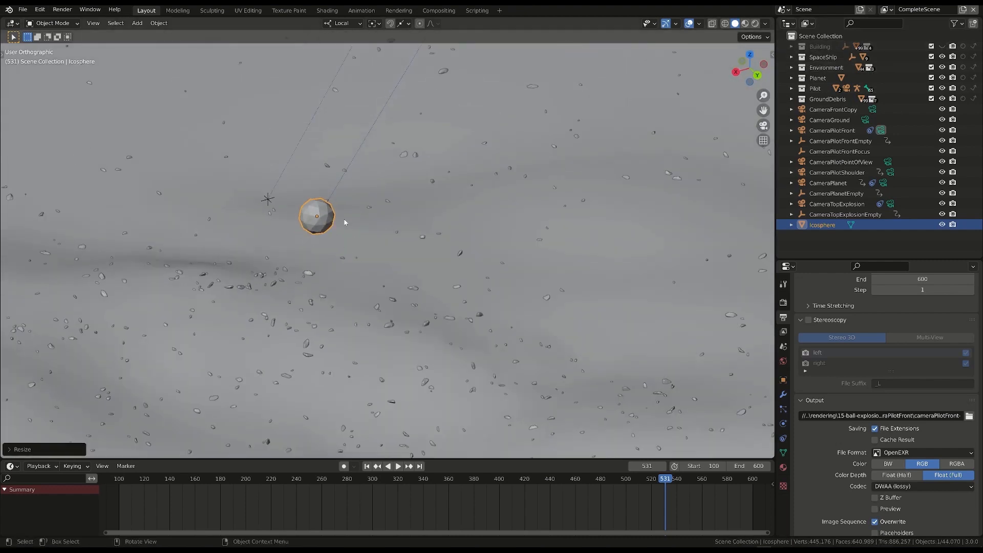
pyautogui.scroll(1, 317, 223)
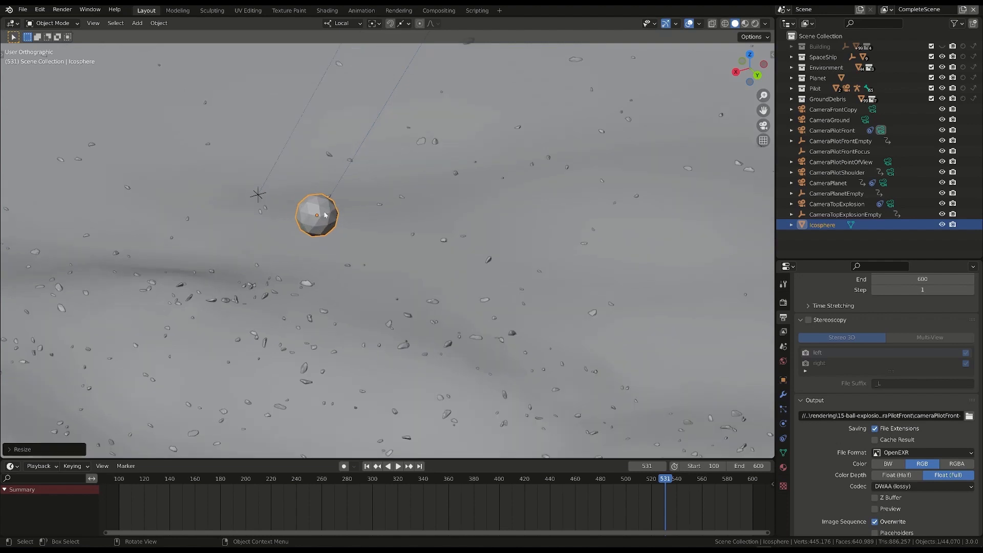
pyautogui.moveTo(330, 218)
pyautogui.mouseDown(button='middle')
pyautogui.moveTo(353, 204)
pyautogui.moveTo(327, 205)
pyautogui.mouseUp(button='middle')
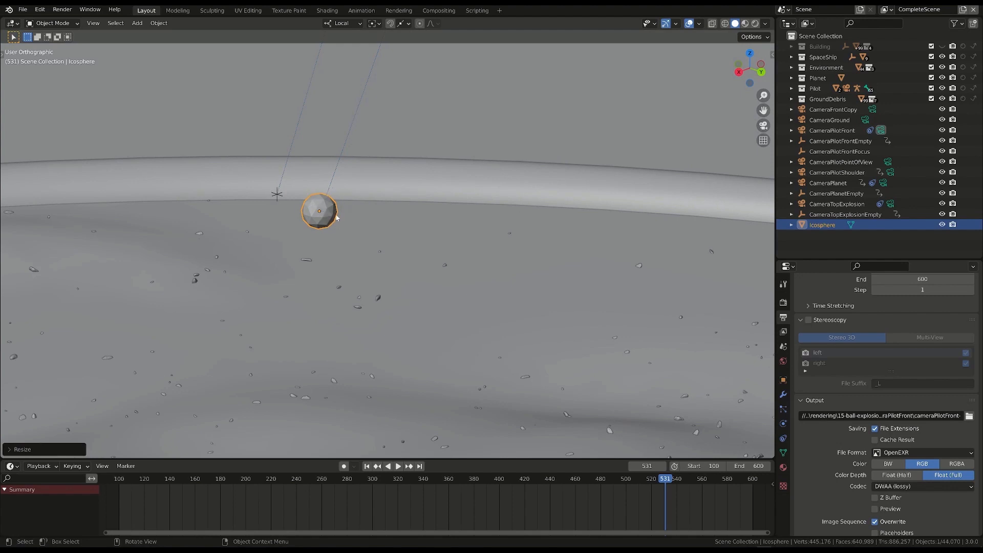
pyautogui.moveTo(336, 218); pyautogui.dragTo(317, 183, button='middle')
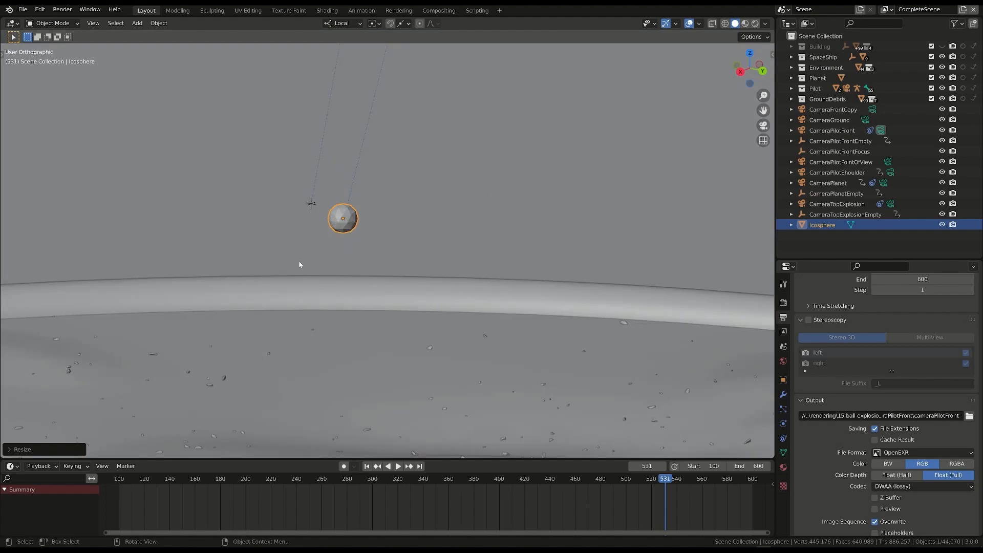
pyautogui.moveTo(357, 217); pyautogui.dragTo(357, 226, button='middle')
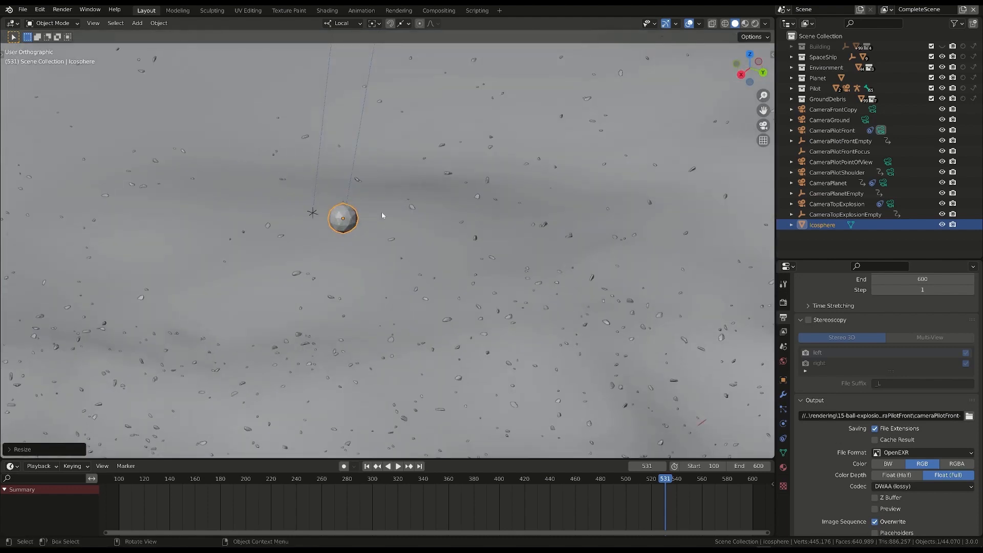
# Step: Add an emitter particle system to the icosphere and set its particle number to 100
pyautogui.click(783, 409)
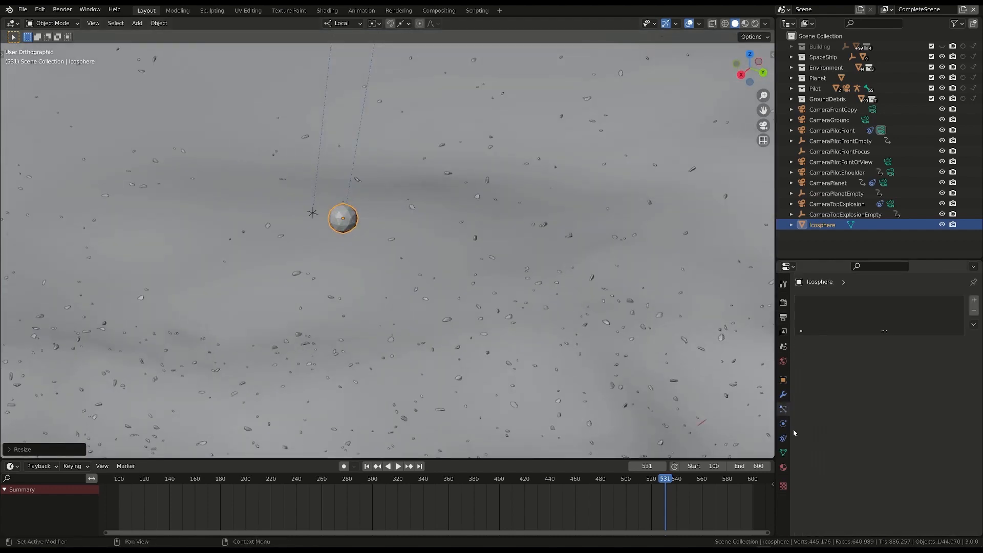
pyautogui.click(977, 302)
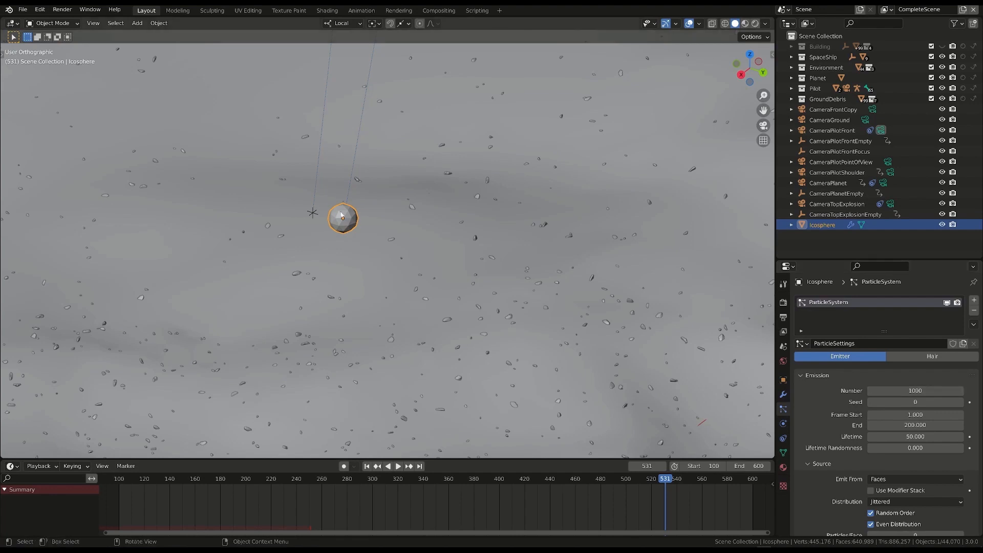
pyautogui.click(915, 391)
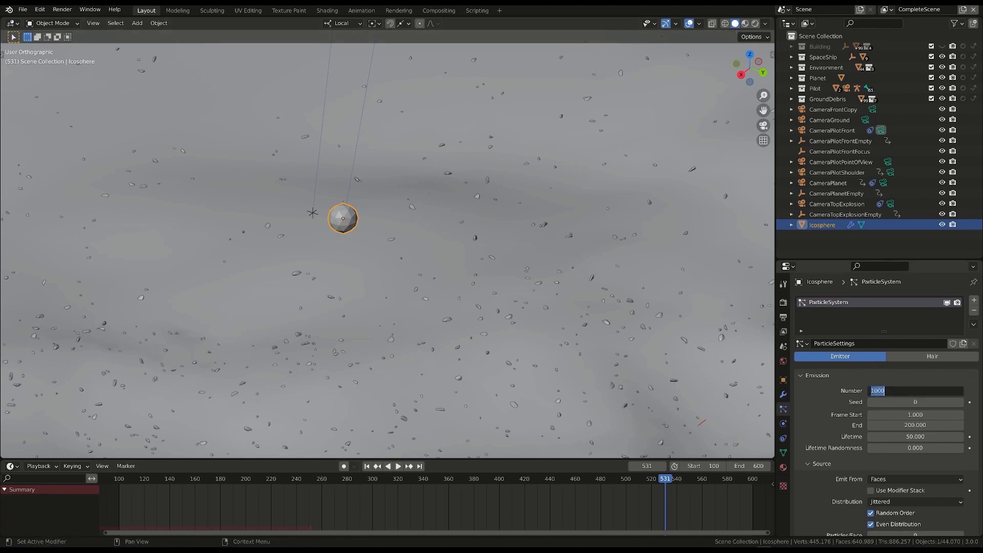
pyautogui.write('100')
pyautogui.press('Return')
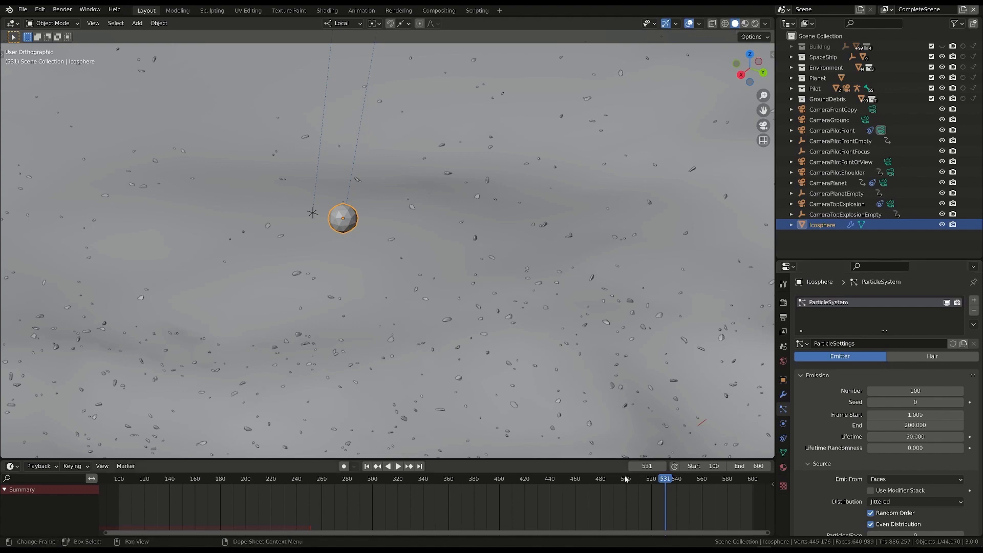
# Step: Set the particle emission to start at frame 500 and end at frame 520
pyautogui.moveTo(625, 479); pyautogui.dragTo(631, 479)
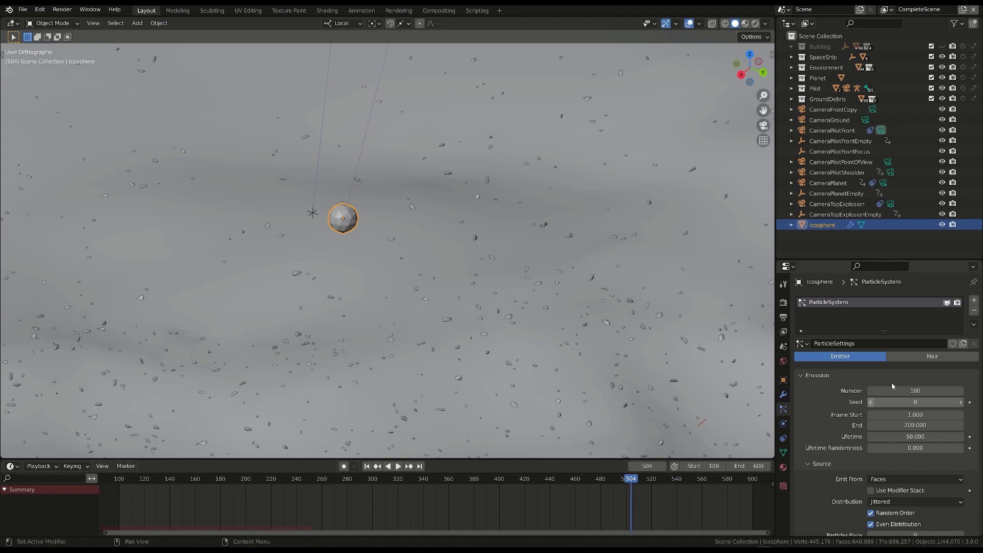
pyautogui.click(916, 414)
pyautogui.write('500')
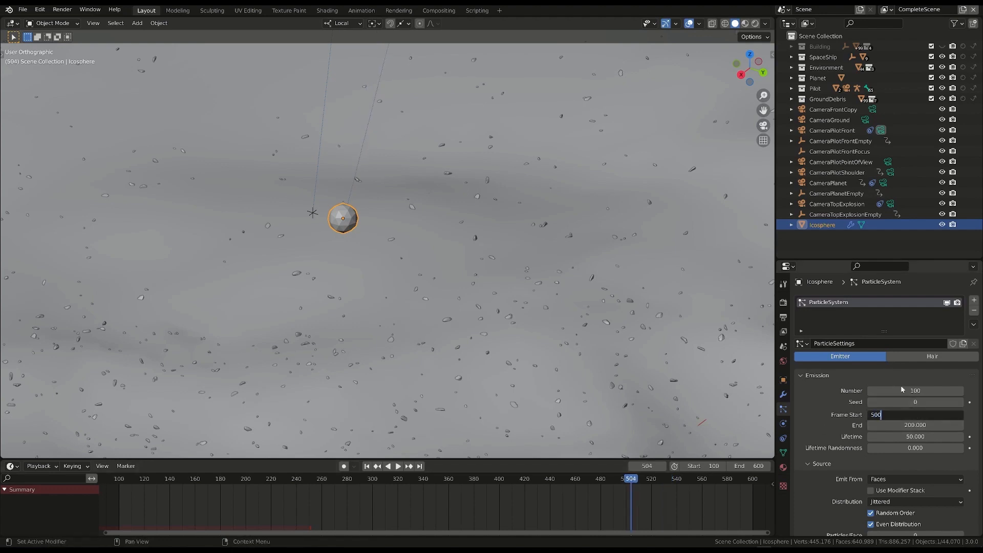
pyautogui.press('Return')
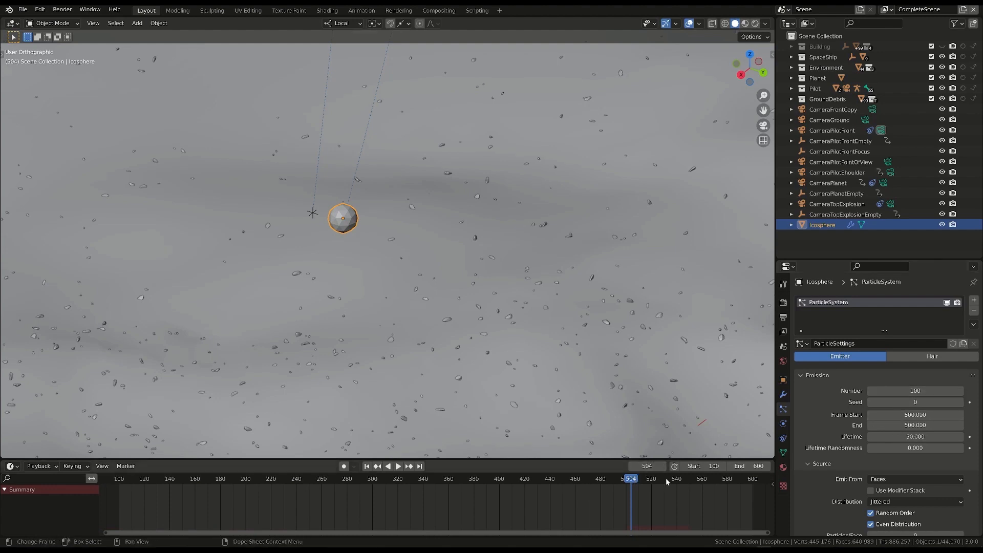
pyautogui.click(911, 425)
pyautogui.write('520')
pyautogui.press('Return')
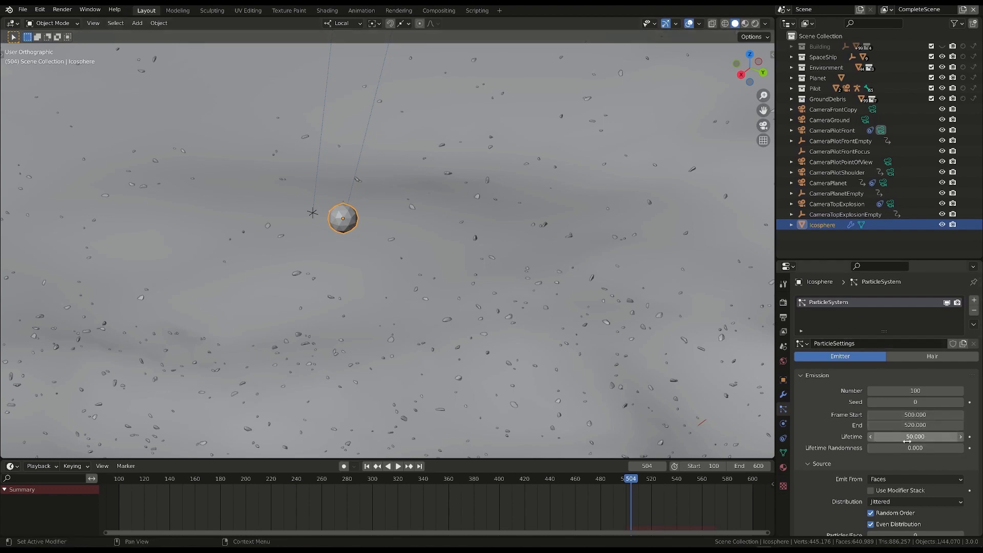
# Step: Play the animation from frame 483 to preview the particles emitted by the icosphere
pyautogui.moveTo(626, 480); pyautogui.dragTo(605, 478)
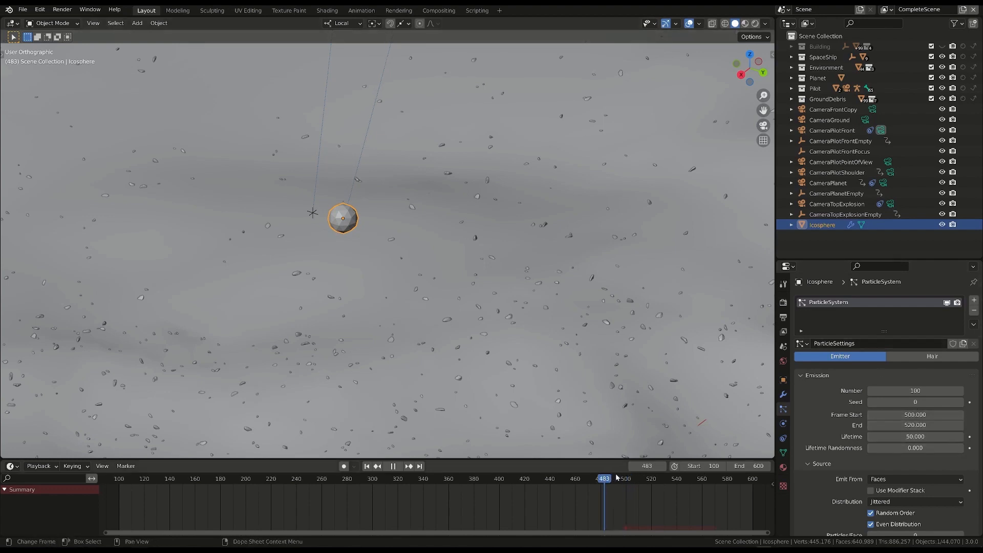
pyautogui.press('space')
pyautogui.press('space')
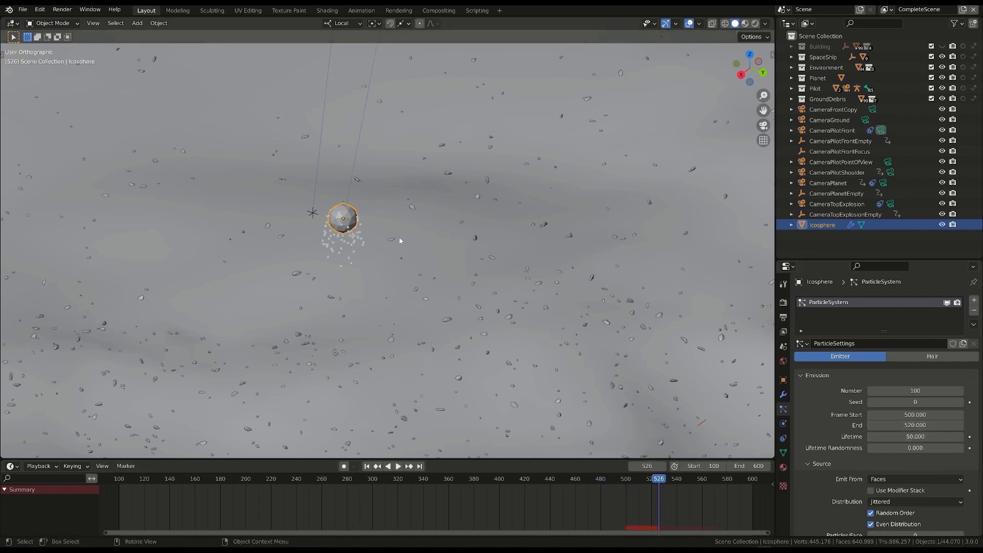
# Step: Set the particle lifetime to 30 frames and the lifetime randomness to 0.5
pyautogui.doubleClick(915, 436)
pyautogui.write('30')
pyautogui.press('Return')
pyautogui.doubleClick(916, 448)
pyautogui.write('0.5')
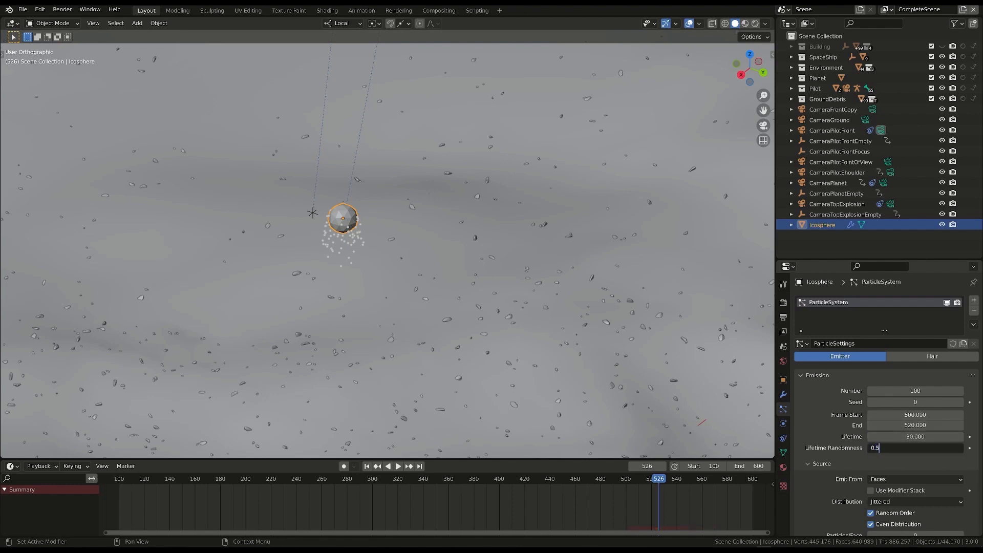
pyautogui.press('Return')
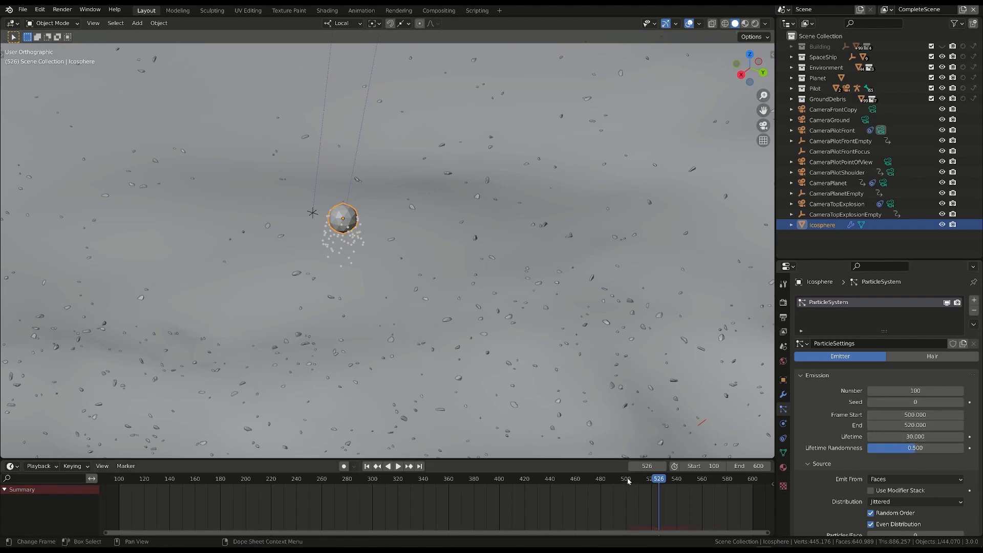
# Step: Set the normal velocity of the icosphere's emitted particles to 12 m/s
pyautogui.scroll(-7, 922, 416)
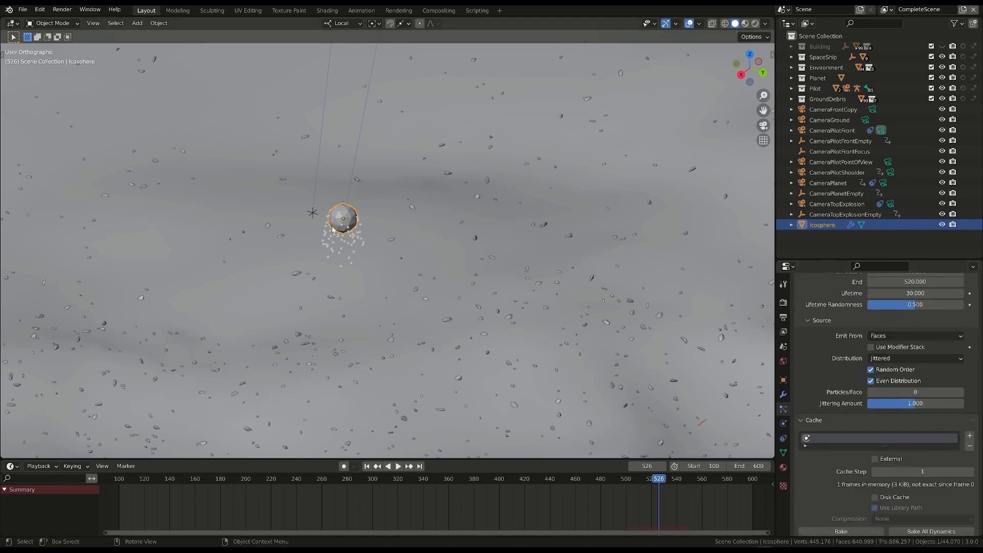
pyautogui.scroll(-9, 869, 399)
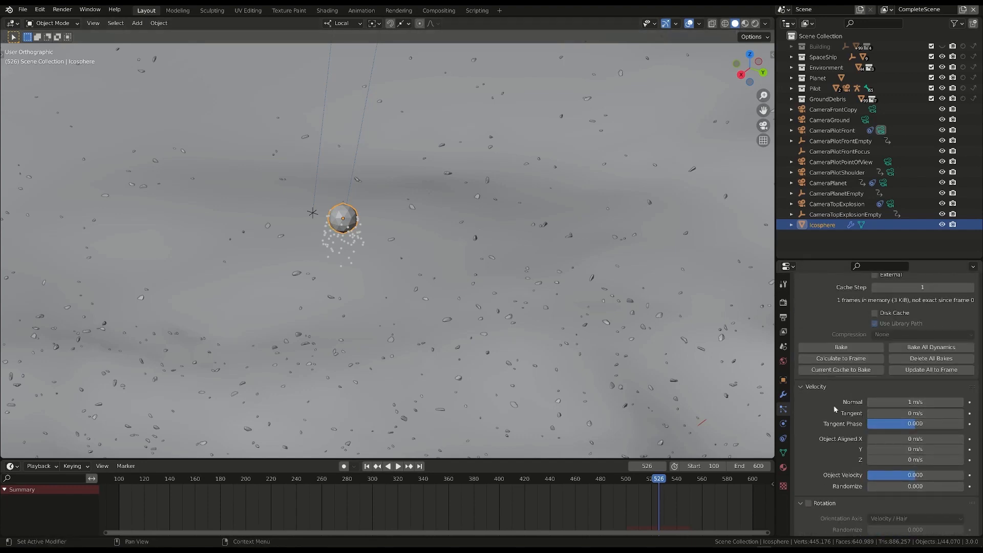
pyautogui.scroll(5, 353, 208)
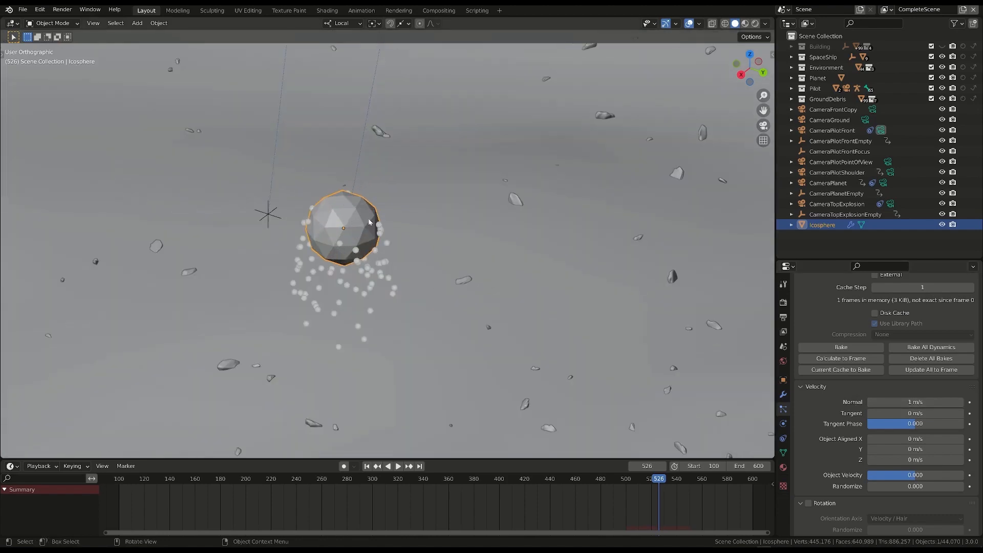
pyautogui.moveTo(353, 208); pyautogui.dragTo(456, 196, button='middle')
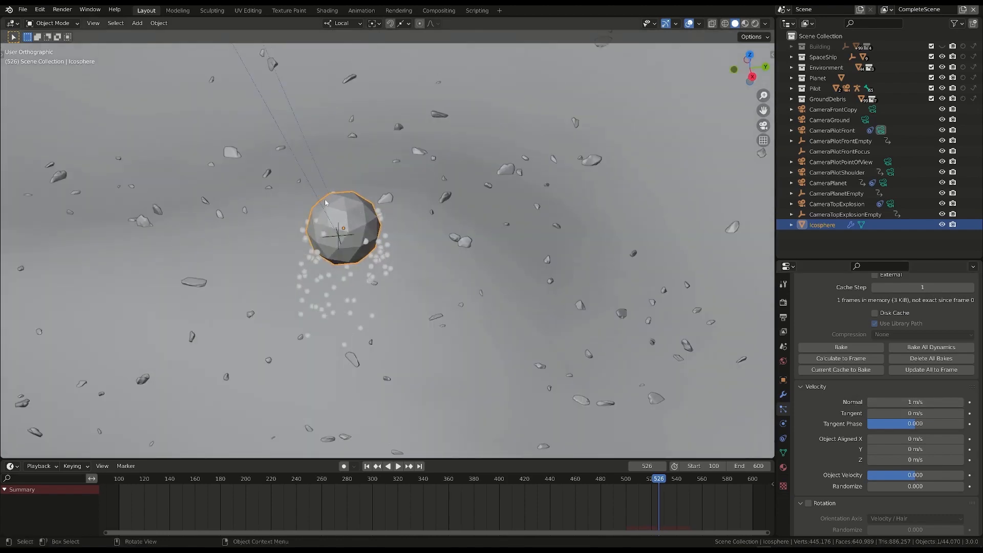
pyautogui.moveTo(325, 203); pyautogui.dragTo(302, 235, button='middle')
pyautogui.moveTo(356, 205); pyautogui.dragTo(416, 200, button='middle')
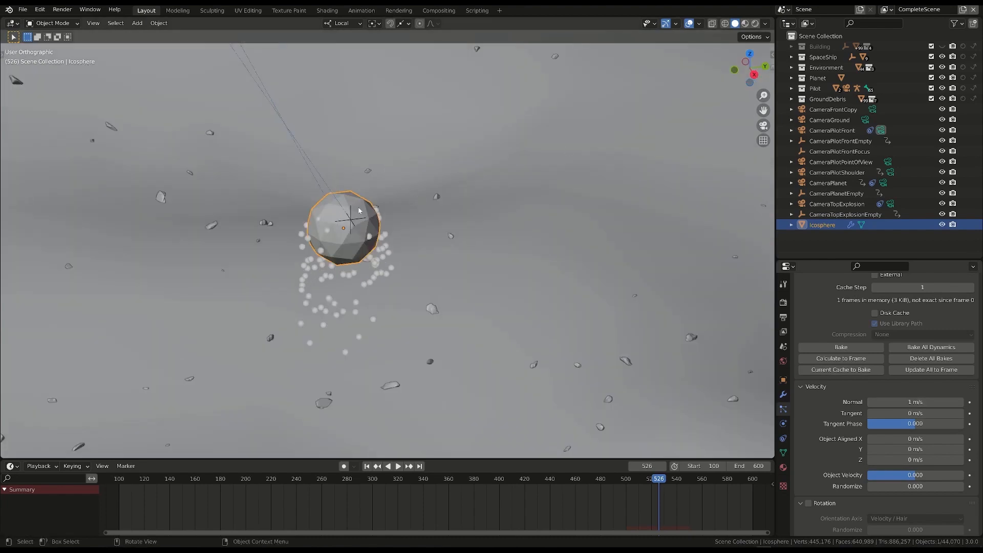
pyautogui.moveTo(355, 226); pyautogui.dragTo(389, 241, button='middle')
pyautogui.click(915, 402)
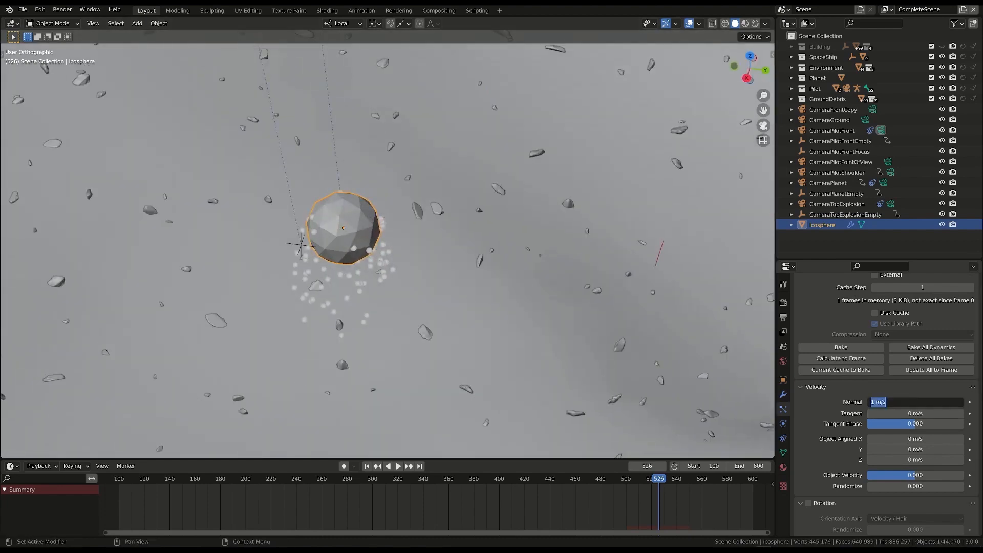
pyautogui.write('12')
pyautogui.press('Return')
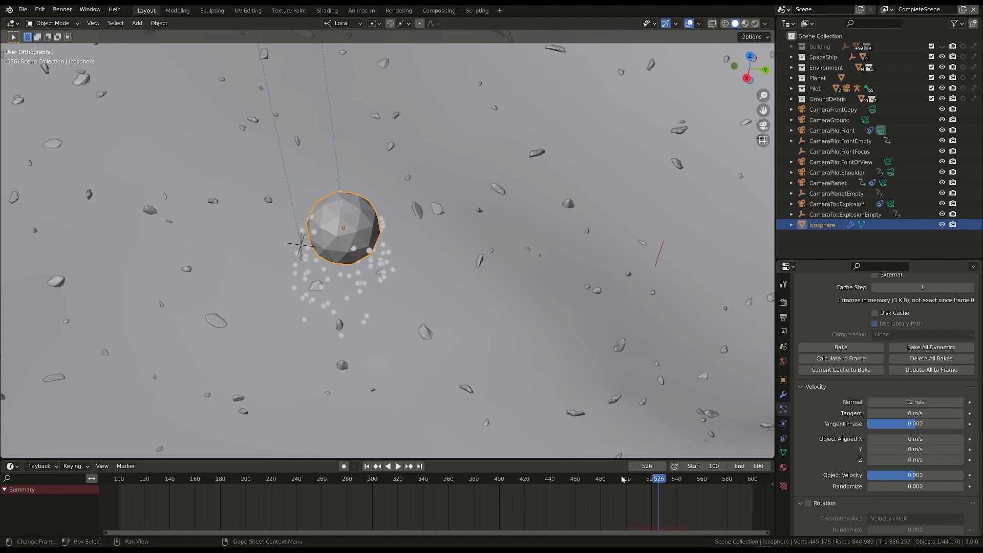
# Step: Play the animation from about frame 500 to preview the particles bursting outward from the icosphere
pyautogui.moveTo(654, 466); pyautogui.dragTo(649, 465)
pyautogui.hotkey('ctrl', 'shift', 'space')
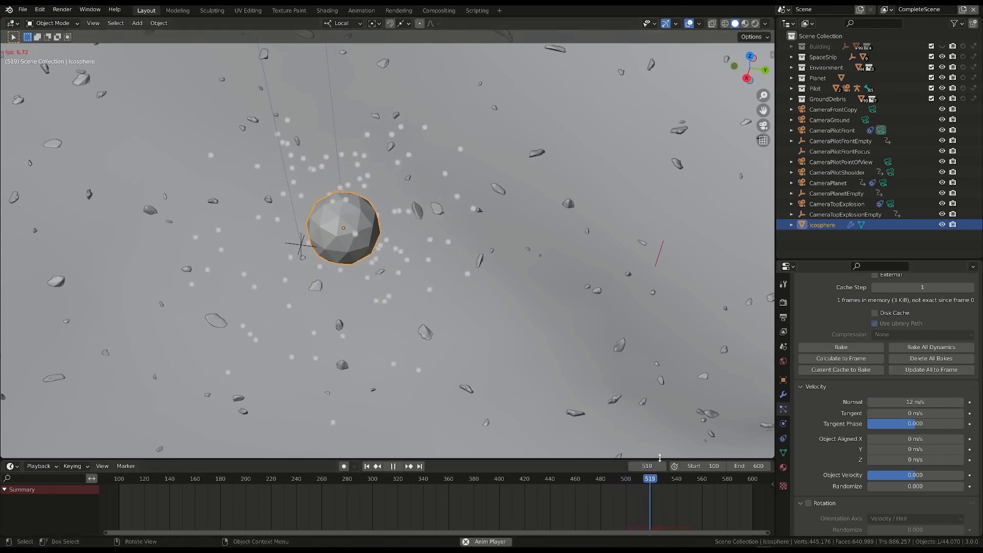
pyautogui.press('space')
pyautogui.click(625, 480)
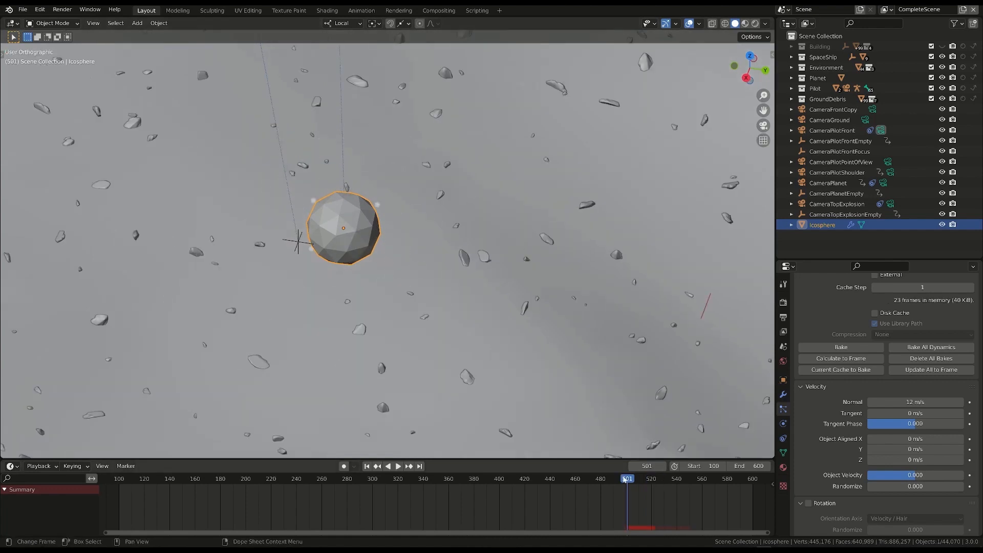
pyautogui.press('space')
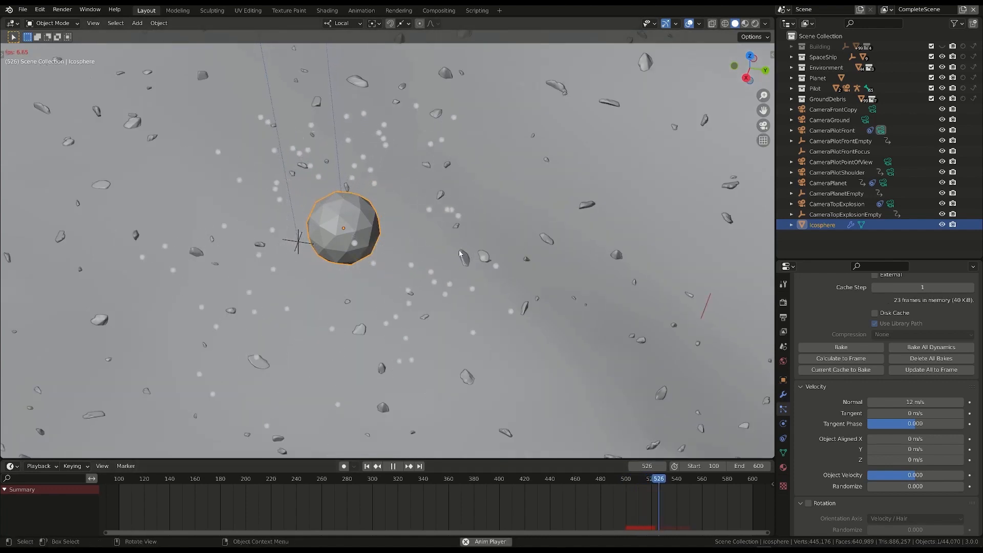
pyautogui.press('space')
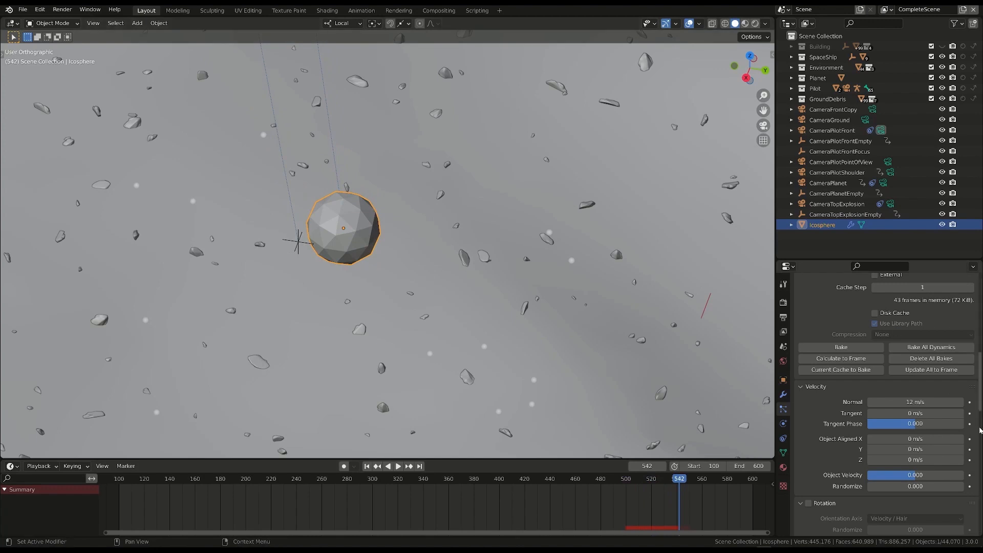
# Step: Set the velocity randomization of the icosphere's particles to 3
pyautogui.scroll(10, 887, 399)
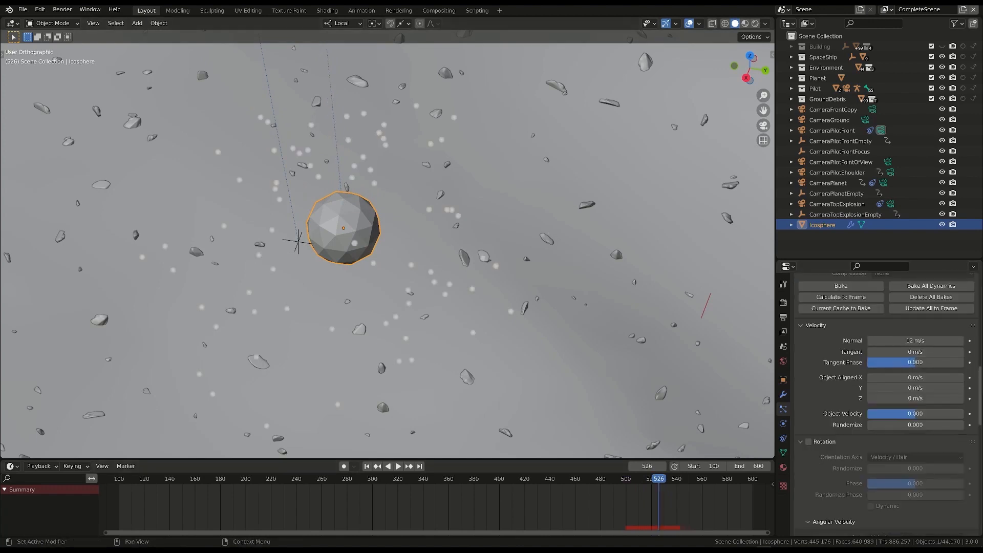
pyautogui.scroll(-1, 889, 412)
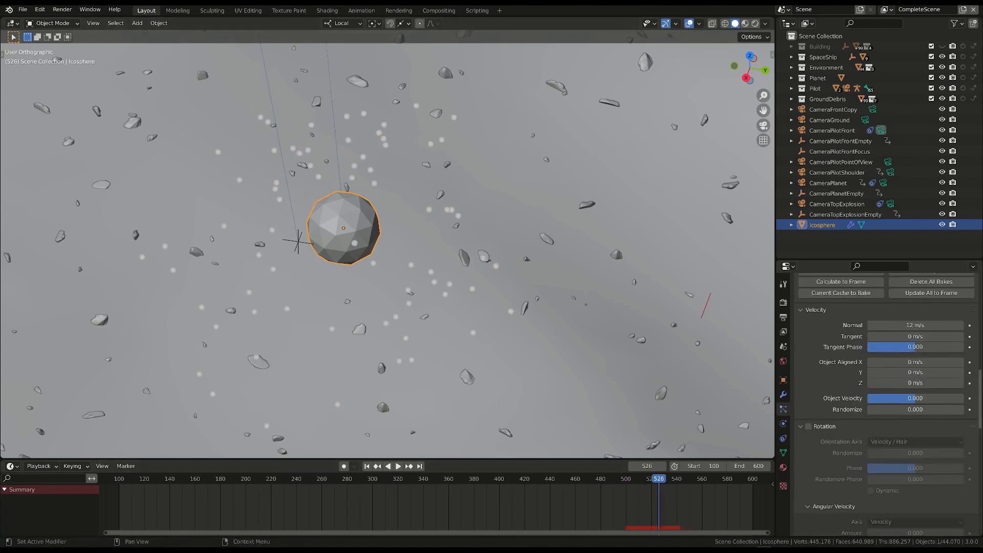
pyautogui.click(905, 410)
pyautogui.write('3')
pyautogui.press('Return')
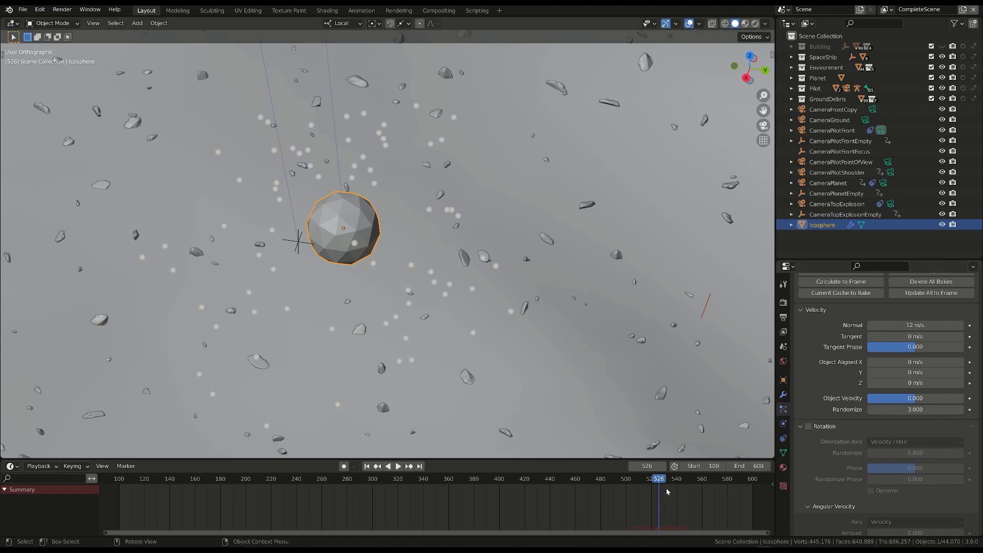
# Step: Replay the animation from about frame 500 to check the icosphere particles' randomized velocity
pyautogui.click(614, 480)
pyautogui.press('space')
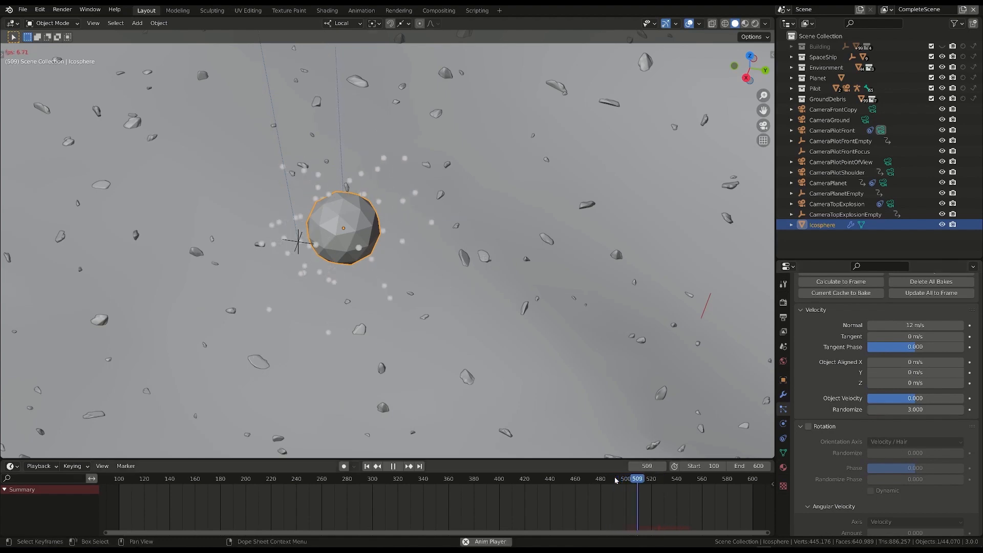
pyautogui.press('space')
pyautogui.click(630, 480)
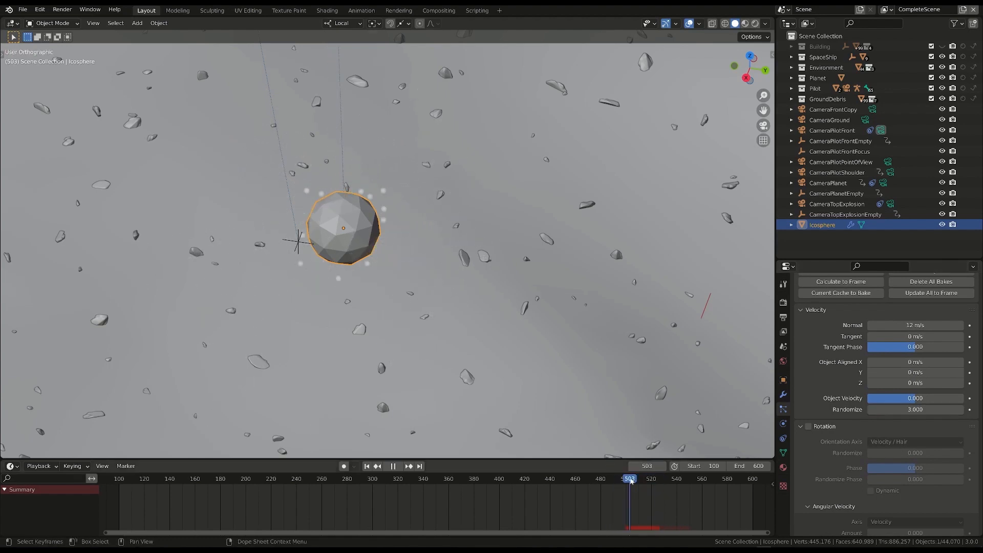
pyautogui.press('space')
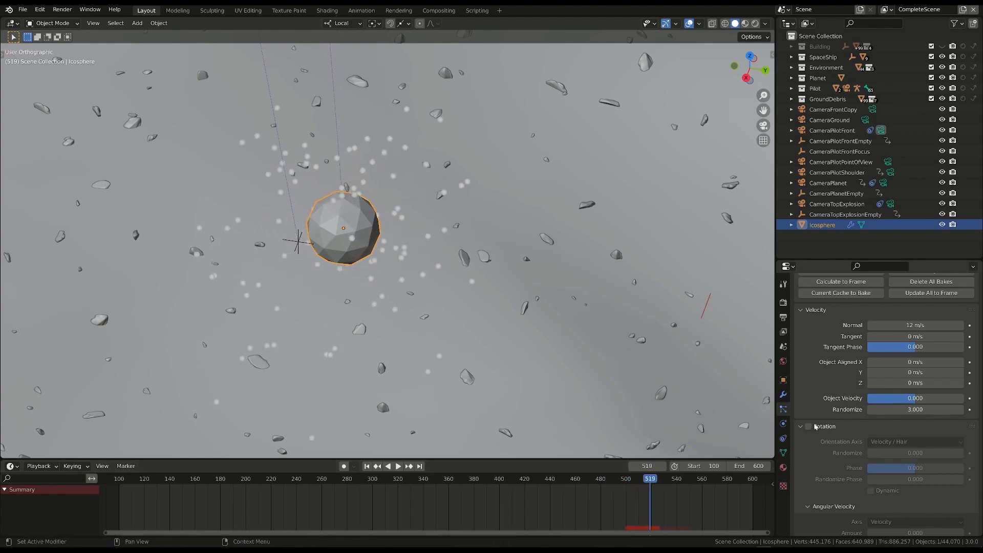
# Step: Examine the icosphere's particle settings for emission, cache, velocity, rotation, physics and rendering
pyautogui.scroll(-8, 815, 427)
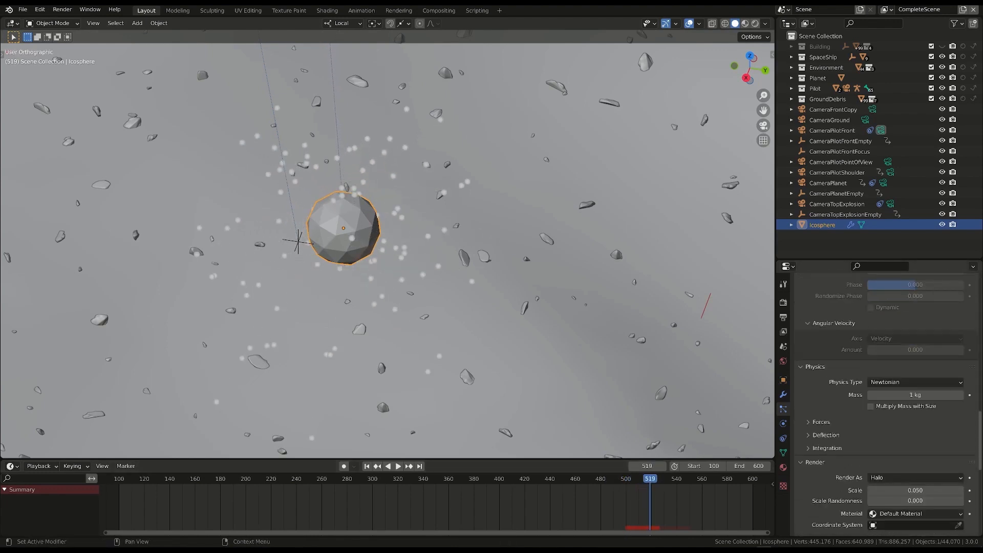
pyautogui.scroll(-7, 815, 427)
pyautogui.scroll(20, 815, 427)
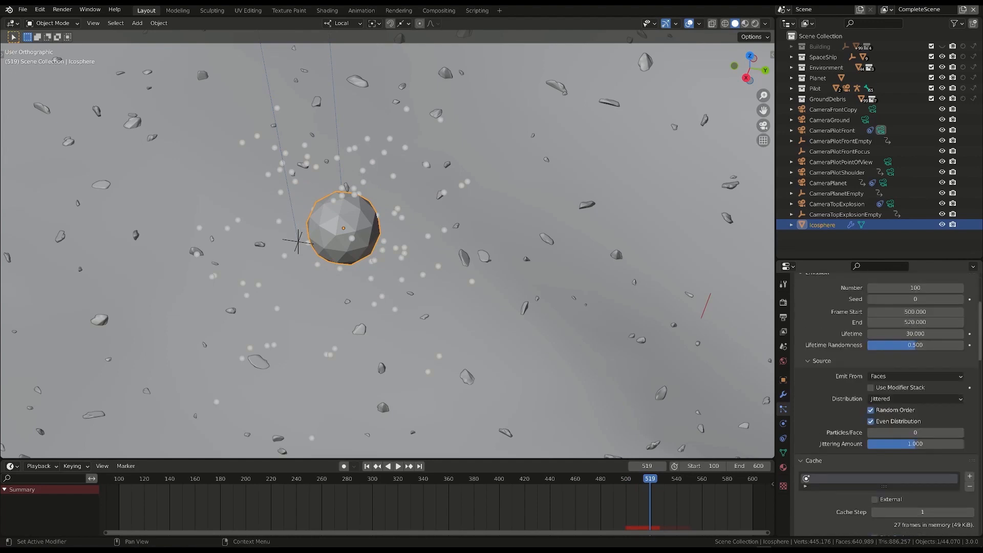
pyautogui.scroll(-8, 982, 372)
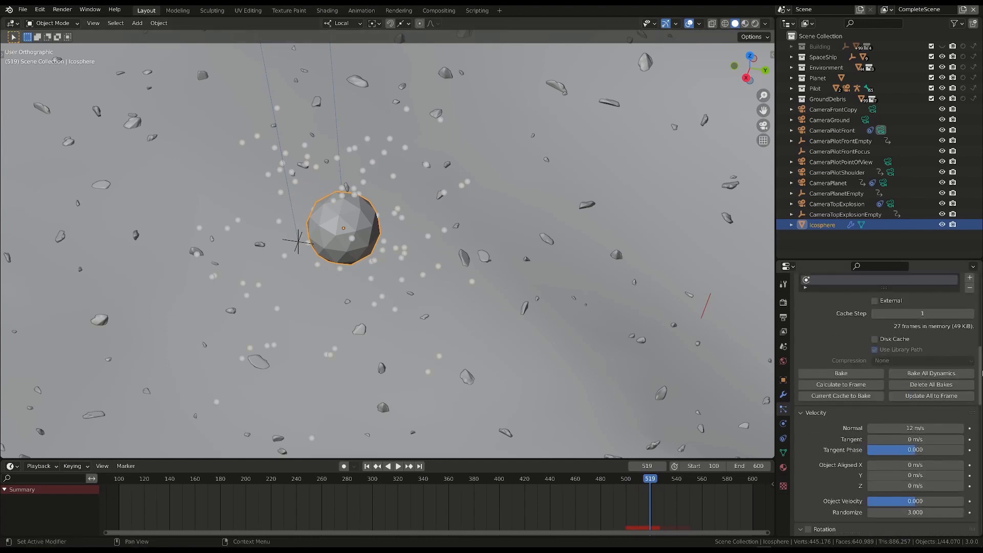
pyautogui.scroll(-1, 982, 373)
pyautogui.scroll(-8, 982, 373)
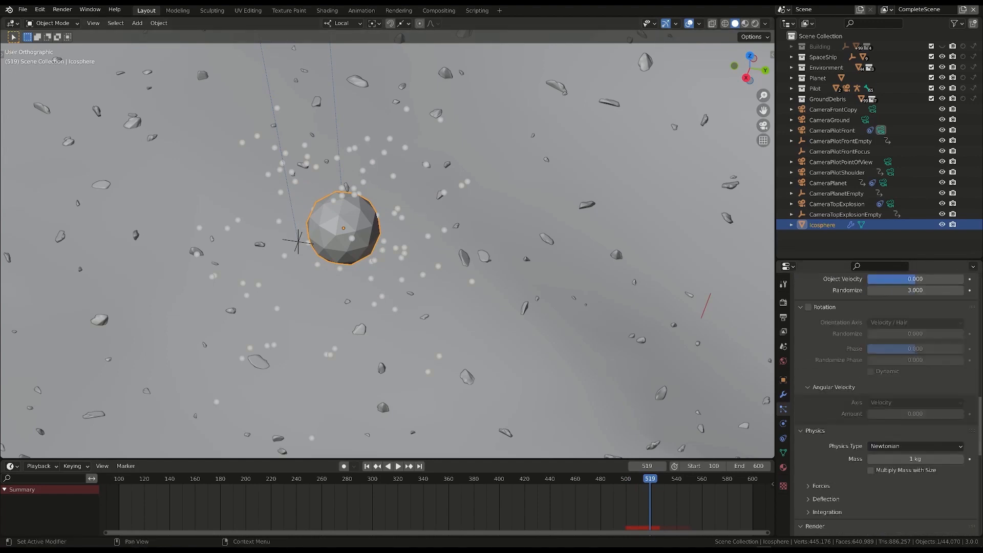
pyautogui.scroll(-8, 876, 392)
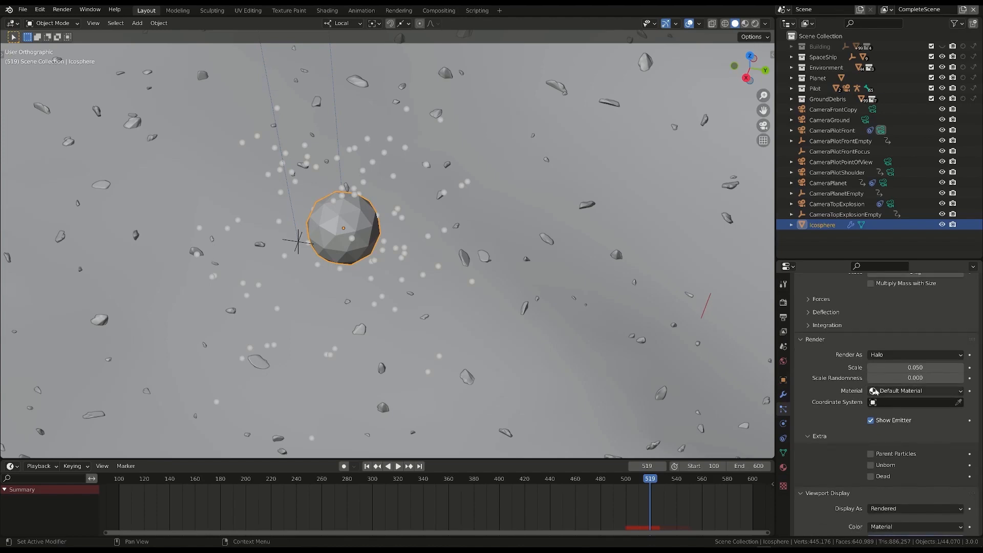
pyautogui.moveTo(382, 225); pyautogui.dragTo(348, 233, button='middle')
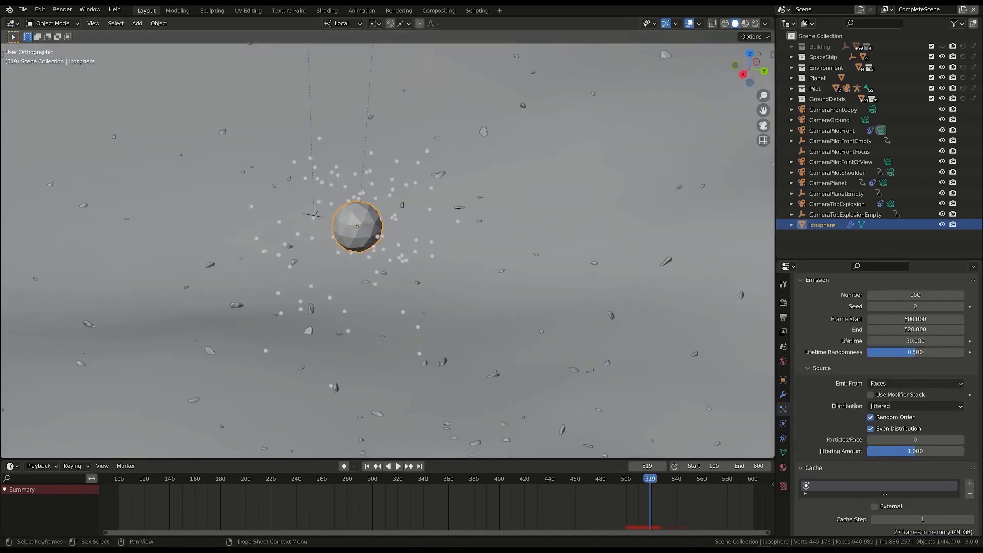
# Step: Switch to the video player and review the building explosion shots in SciFi-short-movie
pyautogui.click(778, 542)
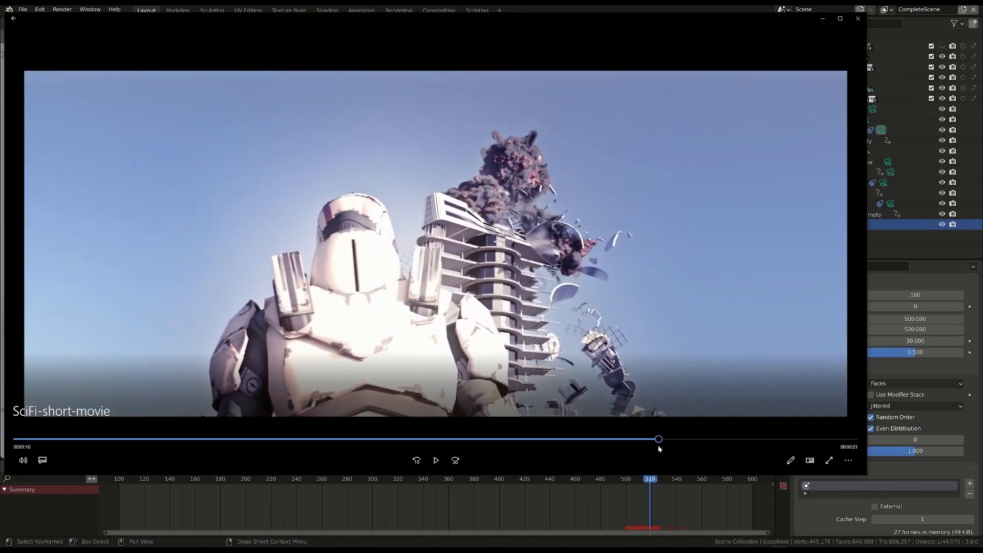
pyautogui.moveTo(658, 449); pyautogui.dragTo(695, 439)
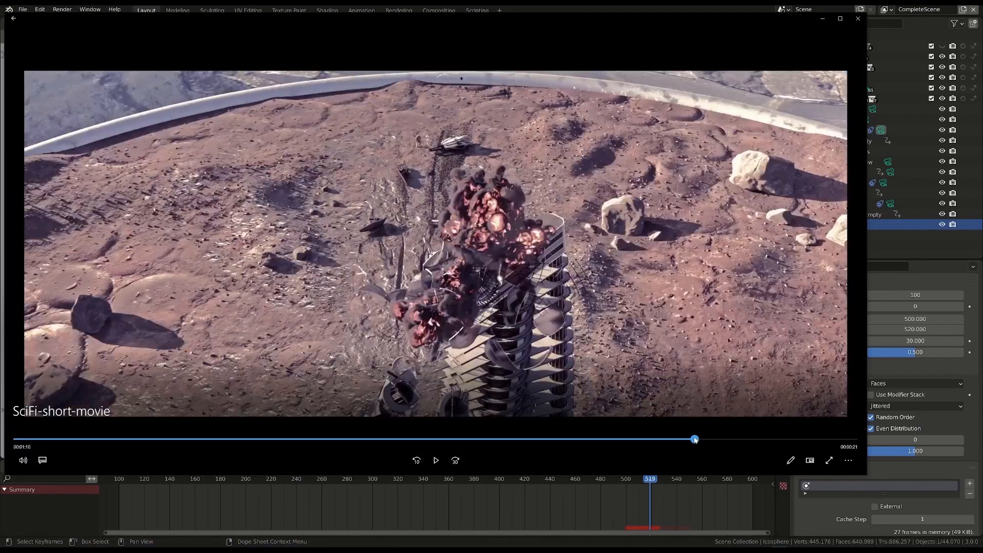
pyautogui.click(659, 438)
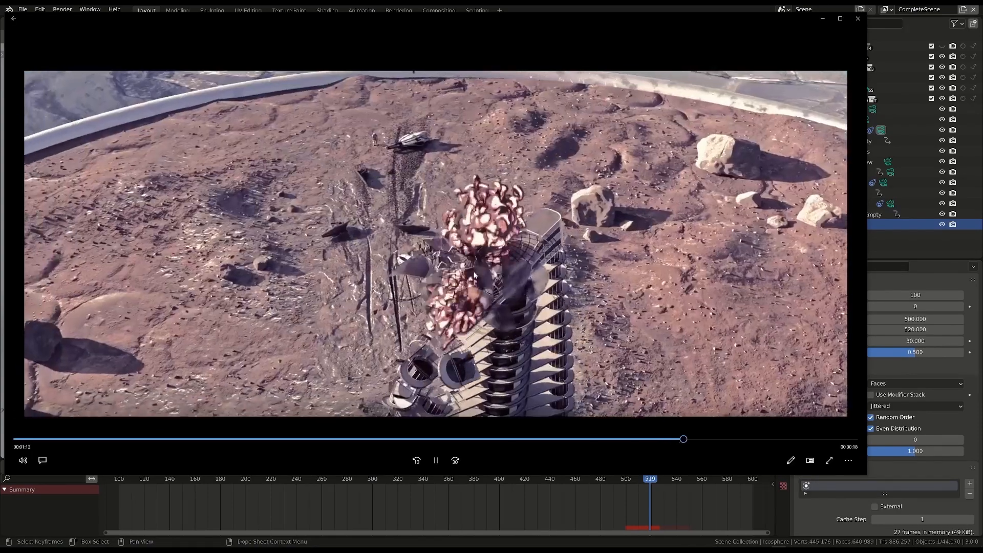
pyautogui.click(490, 261)
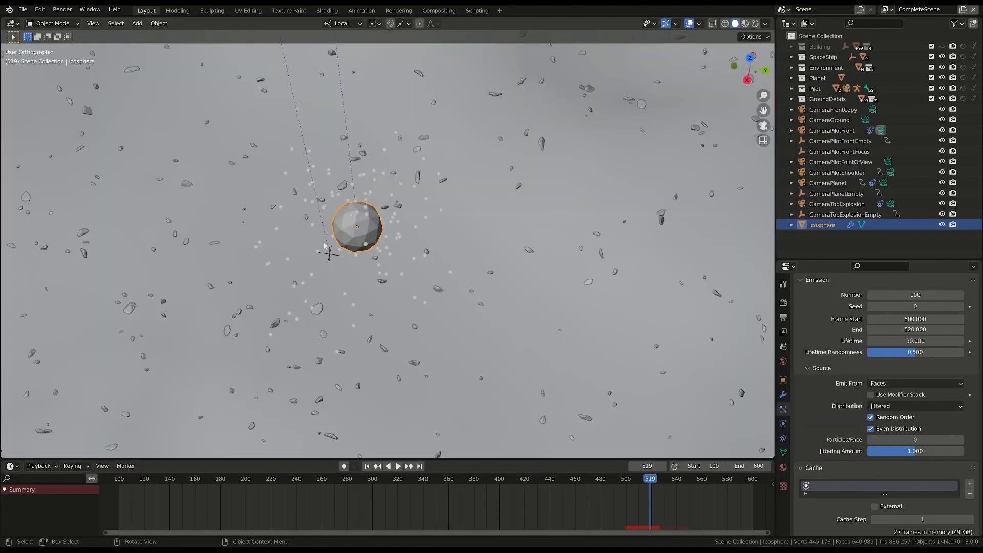
# Step: Place the 3D cursor on the icosphere and add a mesh plane there
pyautogui.moveTo(324, 246); pyautogui.dragTo(383, 202, button='middle')
pyautogui.scroll(-1, 383, 201)
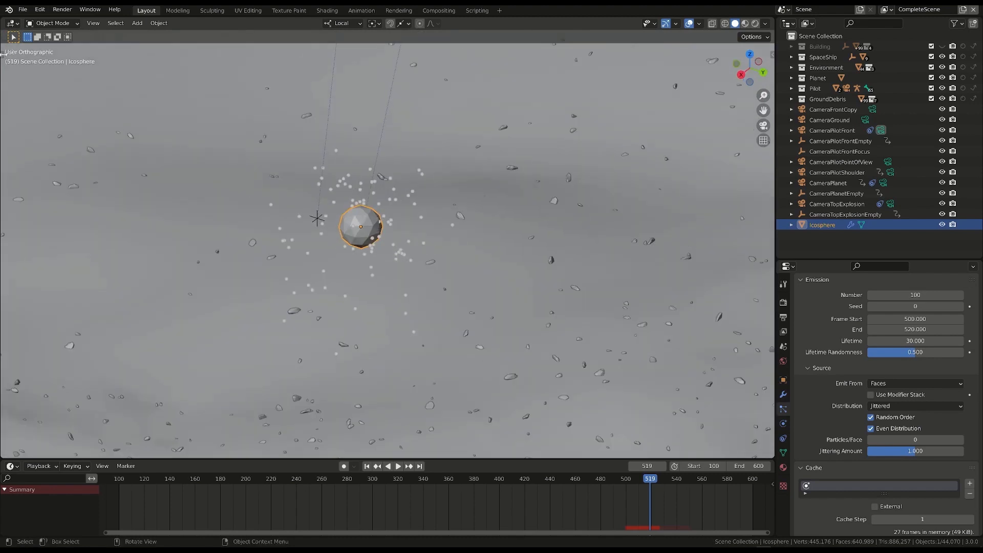
pyautogui.click(2, 53)
pyautogui.click(13, 74)
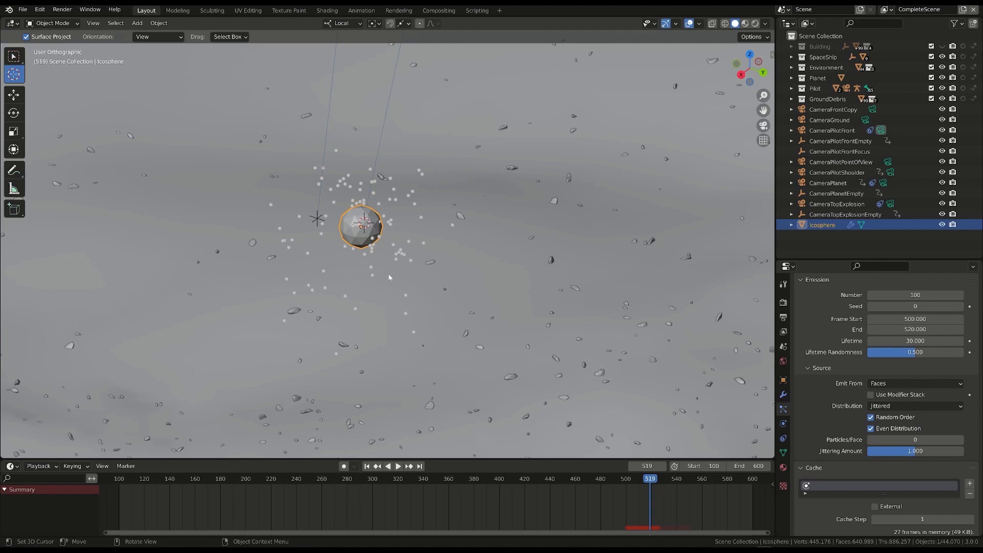
pyautogui.hotkey('shift', 'a')
pyautogui.moveTo(369, 275)
pyautogui.click(438, 274)
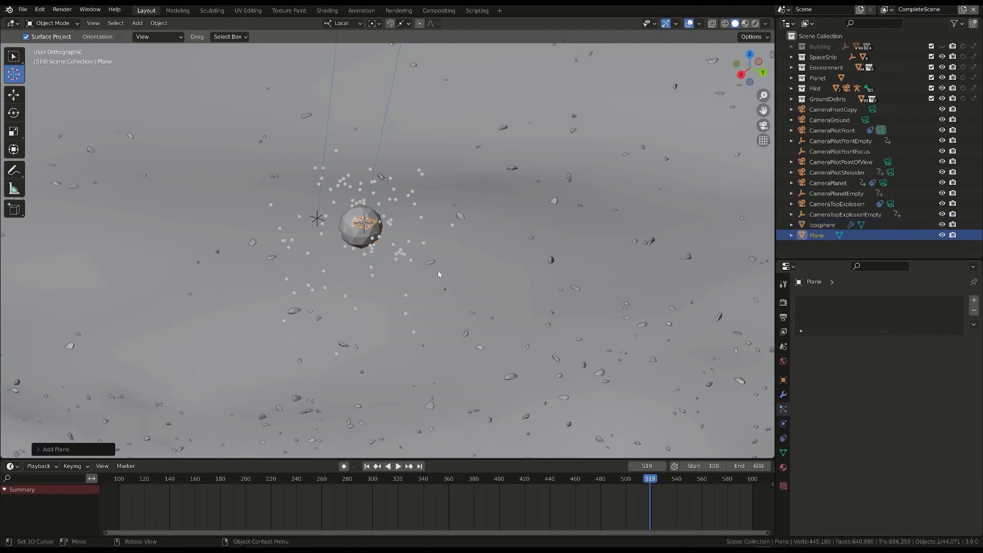
# Step: Move, rotate and scale the plane so it stands tilted just beside the icosphere
pyautogui.moveTo(382, 229); pyautogui.dragTo(439, 204, button='middle')
pyautogui.press('g')
pyautogui.click(403, 215)
pyautogui.scroll(-10, 411, 230)
pyautogui.scroll(13, 409, 205)
pyautogui.press('r')
pyautogui.click(418, 216)
pyautogui.press('s')
pyautogui.click(375, 226)
pyautogui.press('g')
pyautogui.click(377, 215)
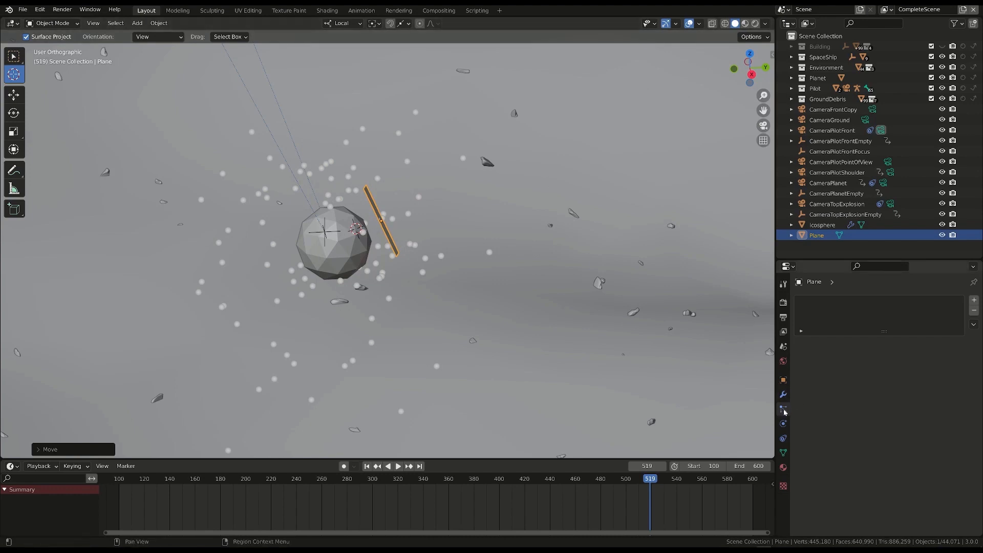
# Step: Add a particle system to the plane, emitting from frame 510 to frame 540
pyautogui.click(975, 303)
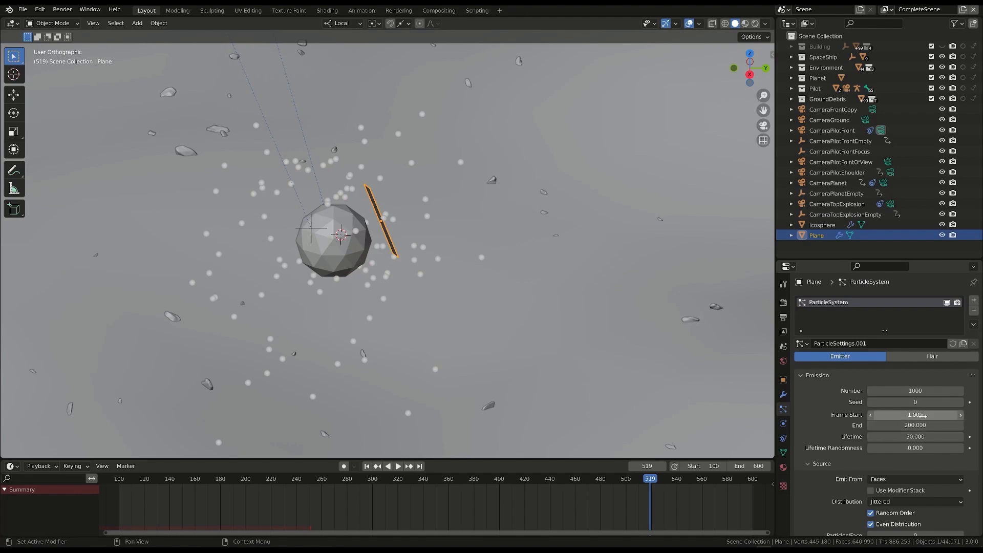
pyautogui.click(915, 415)
pyautogui.press('Tab')
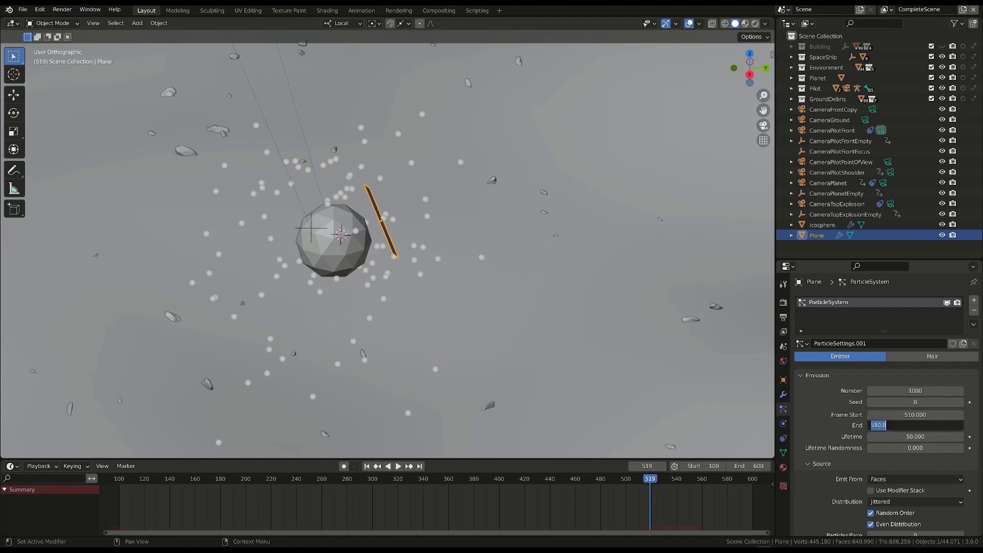
pyautogui.press('Tab')
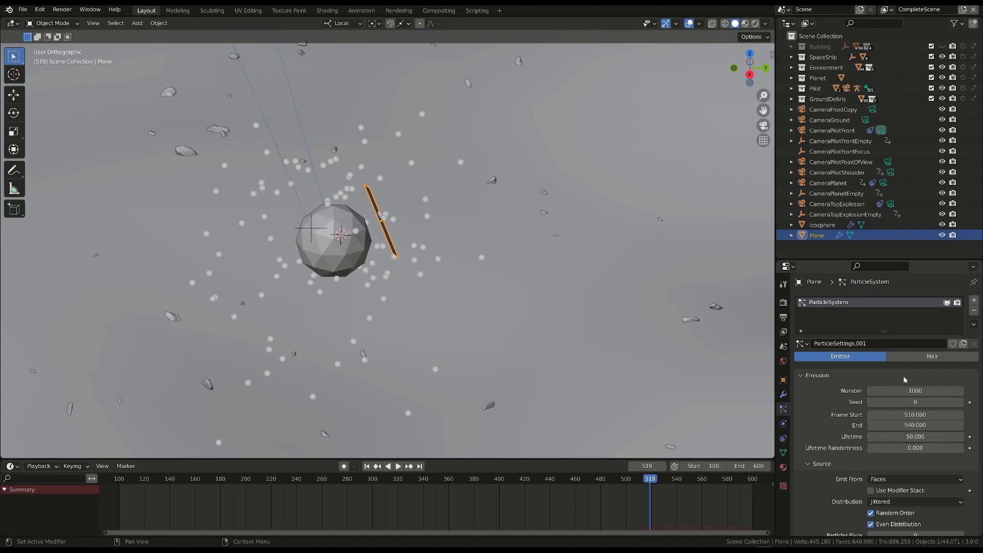
# Step: Set the plane's particle lifetime to 40, lifetime randomness to 0.5 and number to 100
pyautogui.press('Tab')
pyautogui.write('0.0')
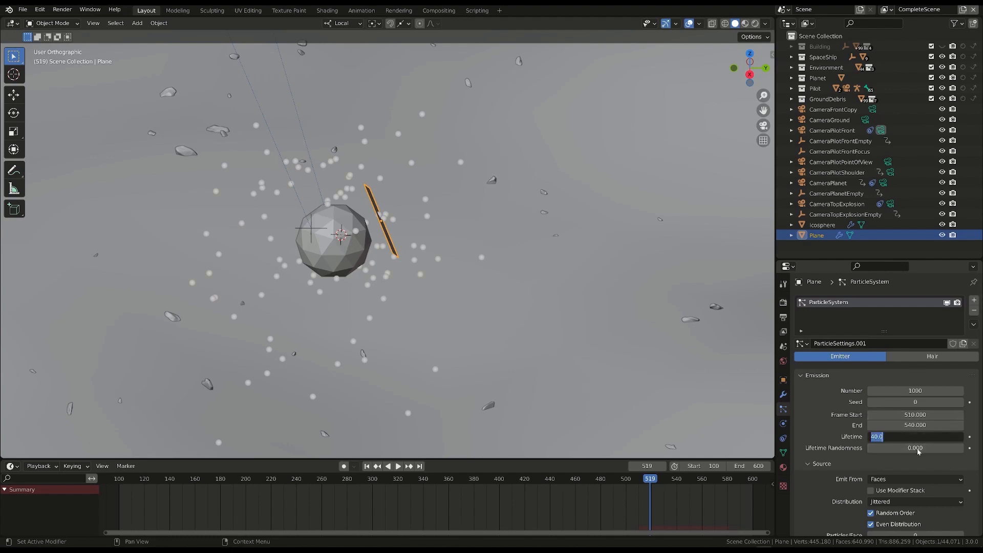
pyautogui.write('5')
pyautogui.press('Return')
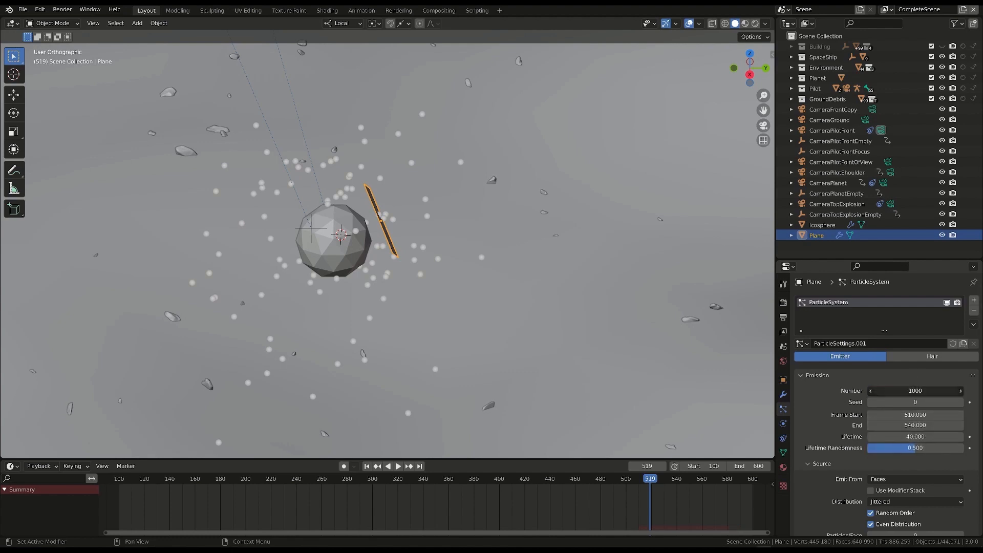
pyautogui.write('100')
pyautogui.press('Return')
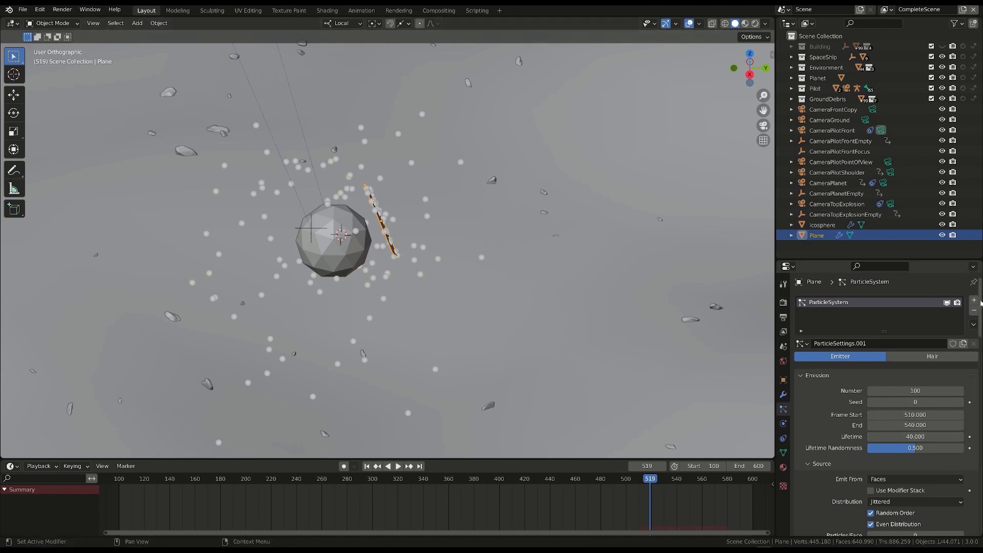
# Step: Set the plane's particle normal velocity to 16 m/s and velocity randomize to 0.5, and play back the emission
pyautogui.scroll(-15, 893, 392)
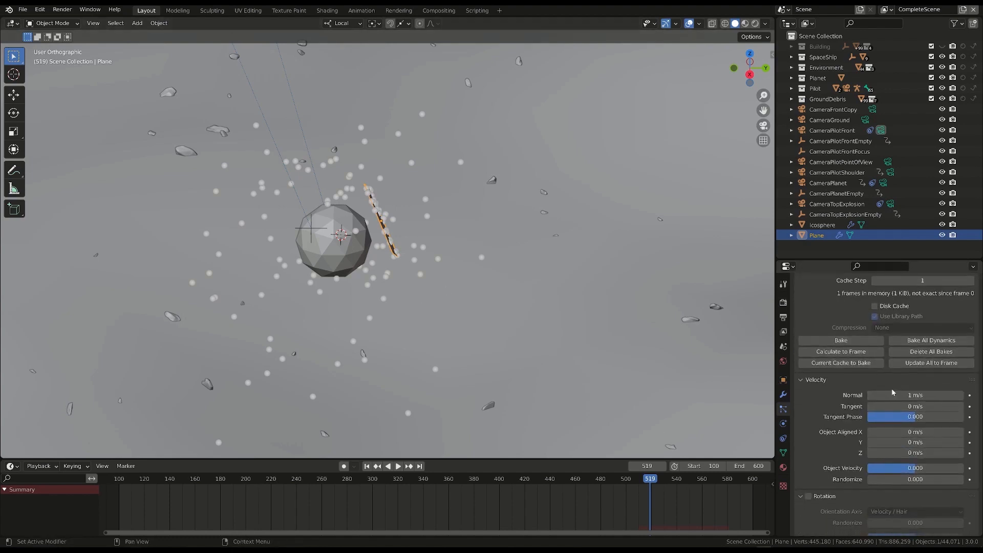
pyautogui.press('Return')
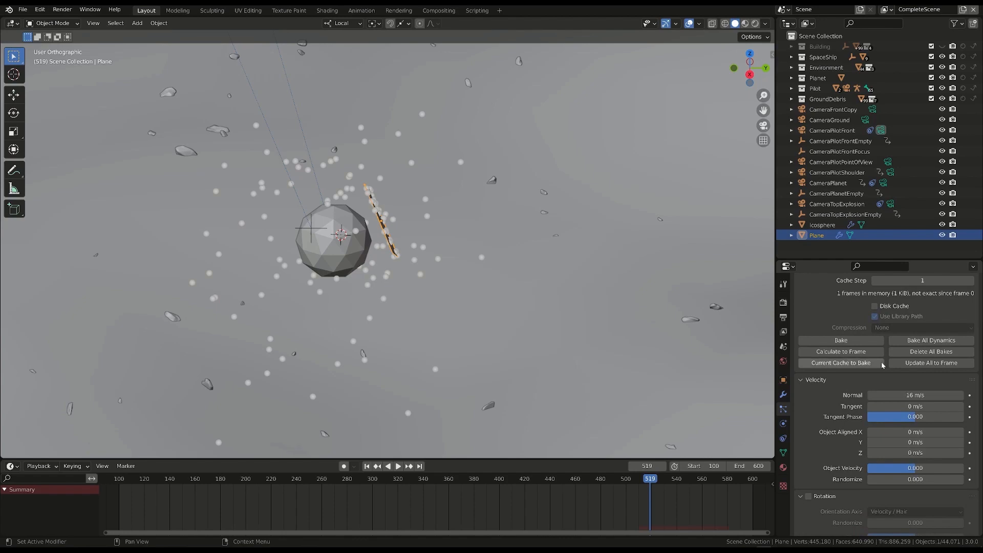
pyautogui.click(901, 479)
pyautogui.write('0.5')
pyautogui.press('Return')
pyautogui.click(614, 479)
pyautogui.press('space')
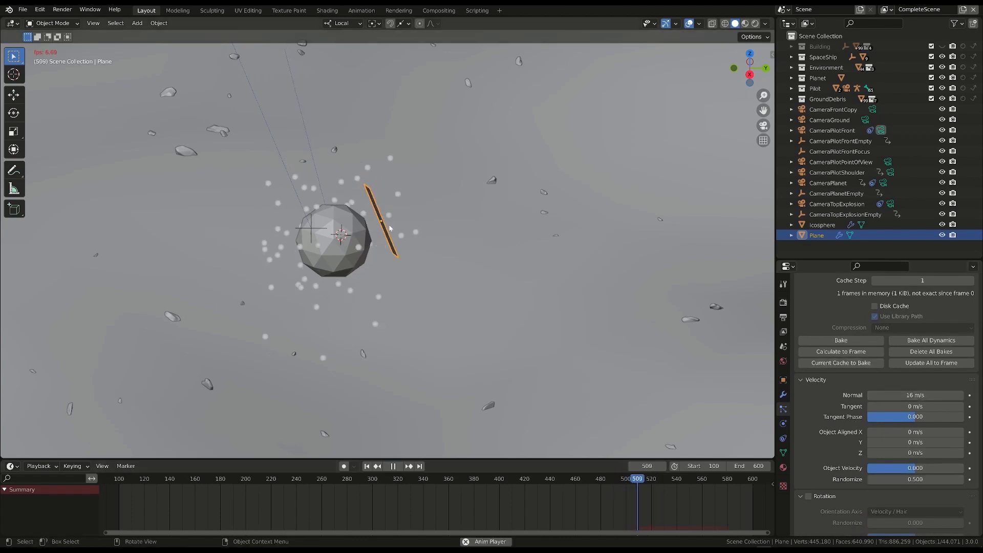
pyautogui.press('space')
# Step: Rotate the plane so its particles shoot away from the icosphere, and replay the animation
pyautogui.moveTo(369, 209); pyautogui.dragTo(338, 228, button='middle')
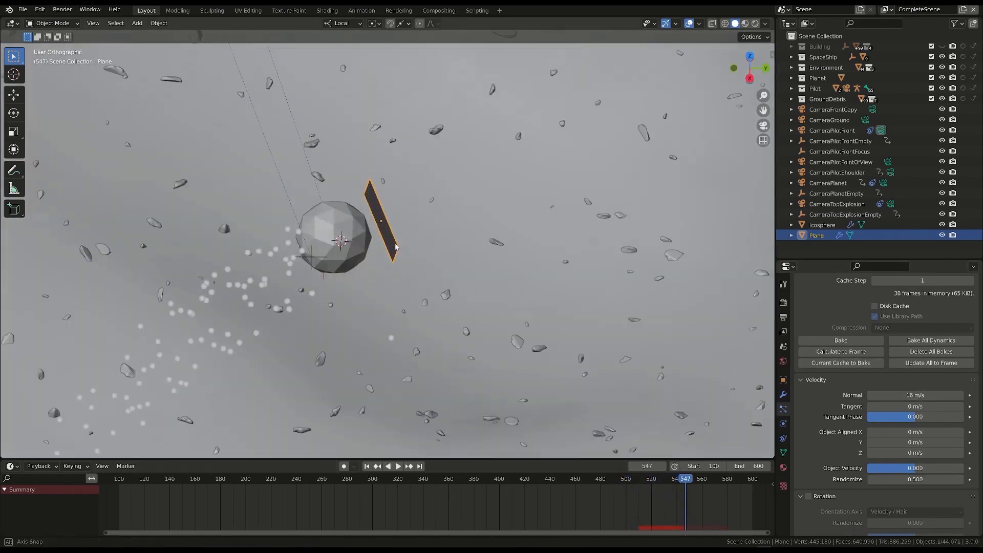
pyautogui.press('r')
pyautogui.click(220, 244)
pyautogui.moveTo(220, 245); pyautogui.dragTo(245, 267, button='middle')
pyautogui.click(631, 479)
pyautogui.press('space')
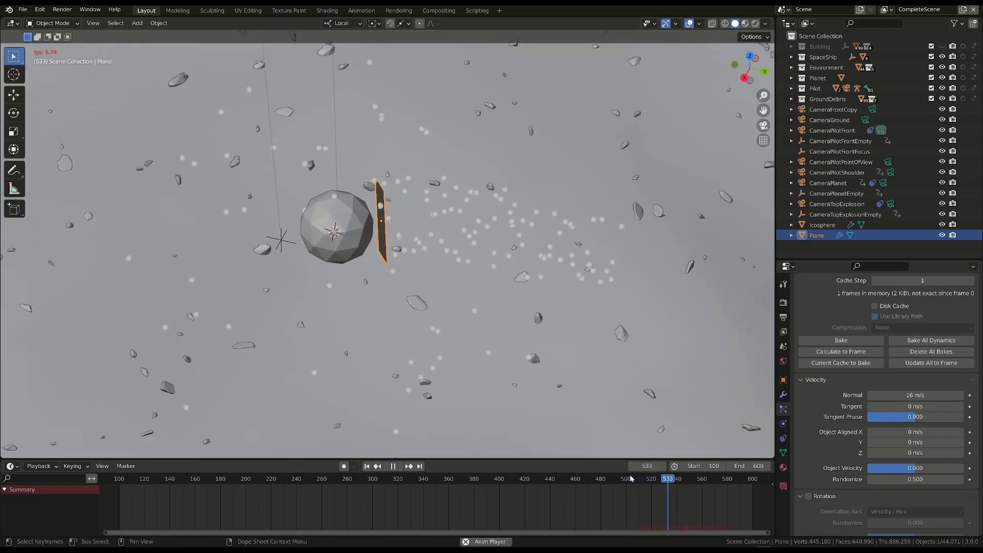
pyautogui.press('space')
# Step: Check the icosphere's emission timing and set the plane's emission to run from frame 508 to frame 530
pyautogui.click(822, 225)
pyautogui.scroll(10, 982, 381)
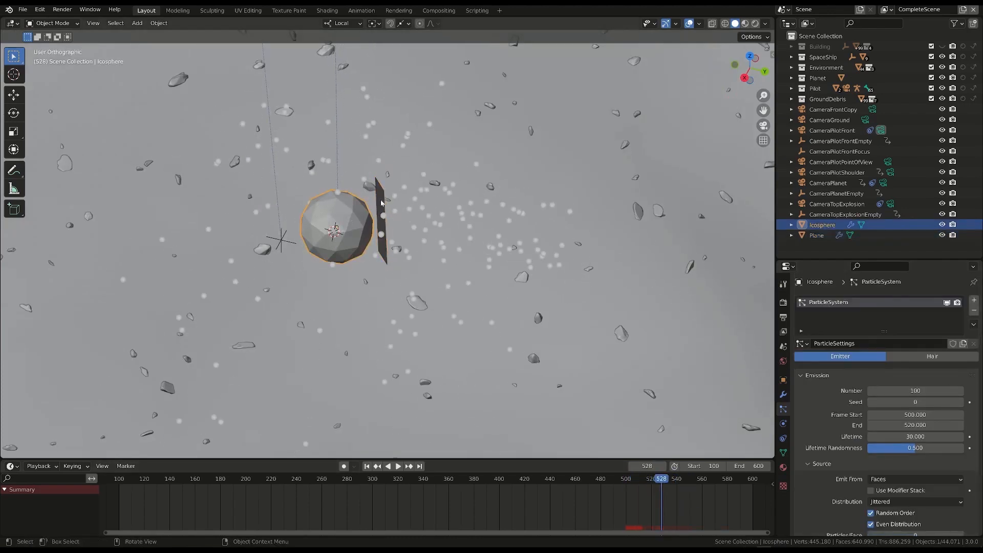
pyautogui.click(817, 235)
pyautogui.click(901, 425)
pyautogui.write('530')
pyautogui.press('Return')
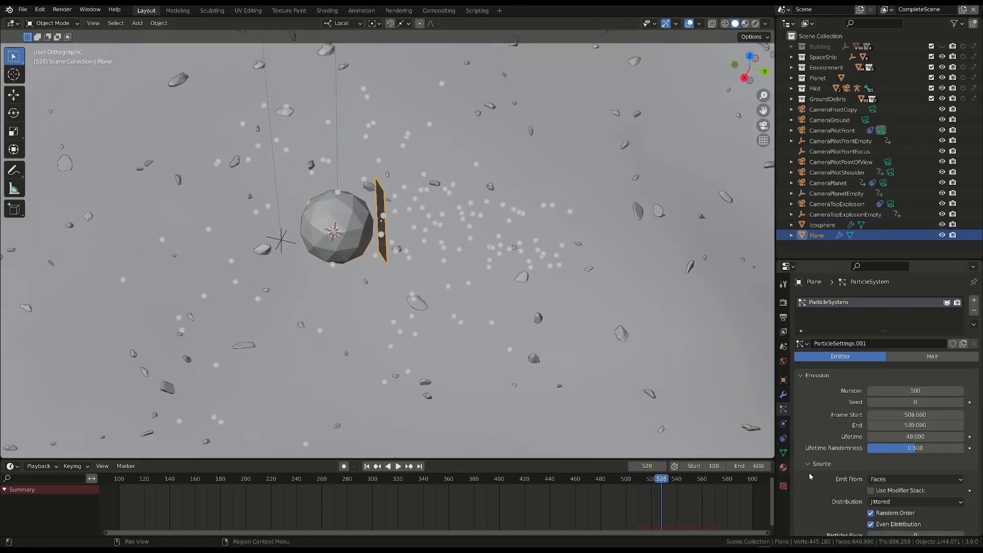
# Step: Hide the SpaceShip, Environment, Planet, Pilot and GroundDebris collections and play back the particles of both emitters
pyautogui.click(617, 478)
pyautogui.press('space')
pyautogui.press('space')
pyautogui.moveTo(491, 303); pyautogui.dragTo(492, 215, button='middle')
pyautogui.scroll(-6, 432, 231)
pyautogui.scroll(3, 432, 230)
pyautogui.click(637, 480)
pyautogui.press('space')
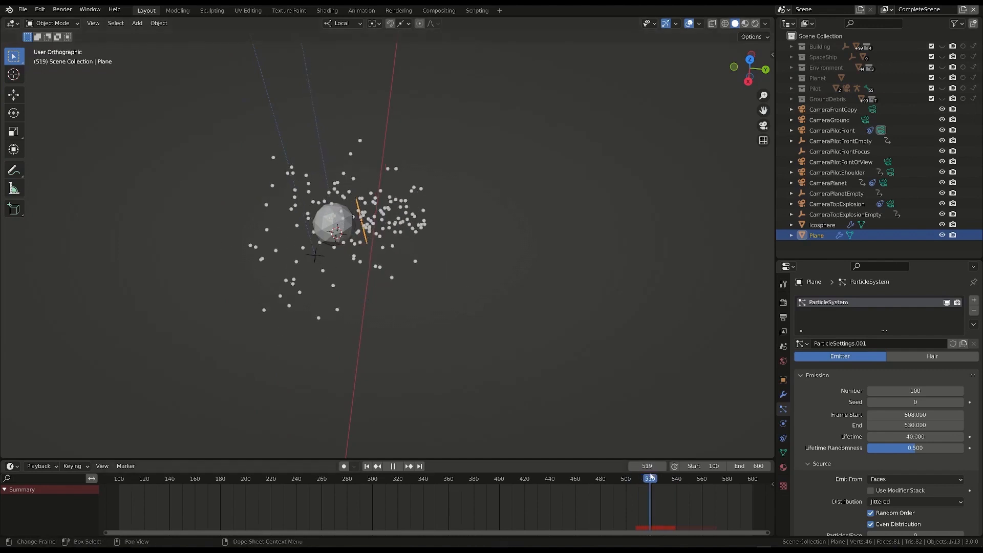
pyautogui.press('space')
pyautogui.moveTo(609, 354); pyautogui.dragTo(589, 320, button='middle')
# Step: Set the plane's particle tangent velocity to 2 m/s and replay the emission
pyautogui.moveTo(981, 326); pyautogui.dragTo(980, 413)
pyautogui.click(916, 381)
pyautogui.write('2')
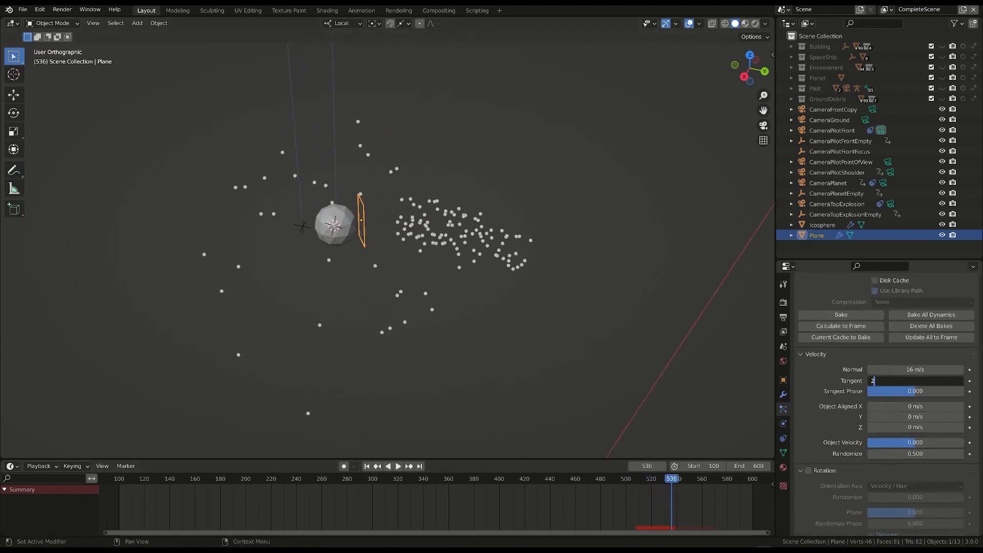
pyautogui.press('Return')
pyautogui.click(636, 481)
pyautogui.press('space')
pyautogui.press('space')
# Step: Set the plane's object velocity to 4 and normal velocity to 18 m/s, raise the velocity randomize, and scrub through the emission
pyautogui.click(919, 443)
pyautogui.write('4')
pyautogui.press('Return')
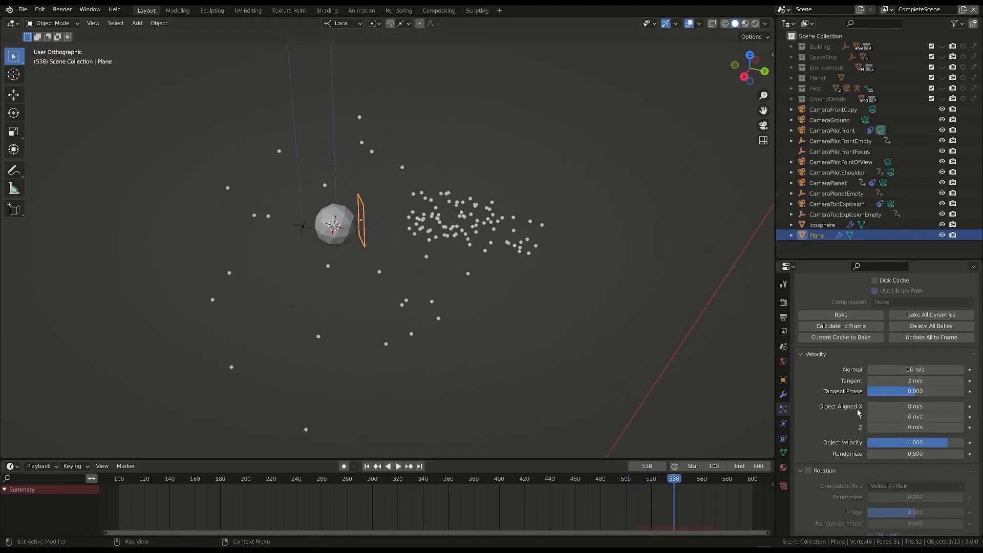
pyautogui.moveTo(917, 454); pyautogui.dragTo(948, 454)
pyautogui.click(916, 370)
pyautogui.write('18')
pyautogui.press('Return')
pyautogui.click(629, 480)
pyautogui.moveTo(629, 480); pyautogui.dragTo(673, 480)
# Step: Set the plane's particle lifetime to 30 and lifetime randomness to 0, and replay the emission
pyautogui.scroll(10, 896, 410)
pyautogui.click(900, 452)
pyautogui.write('0')
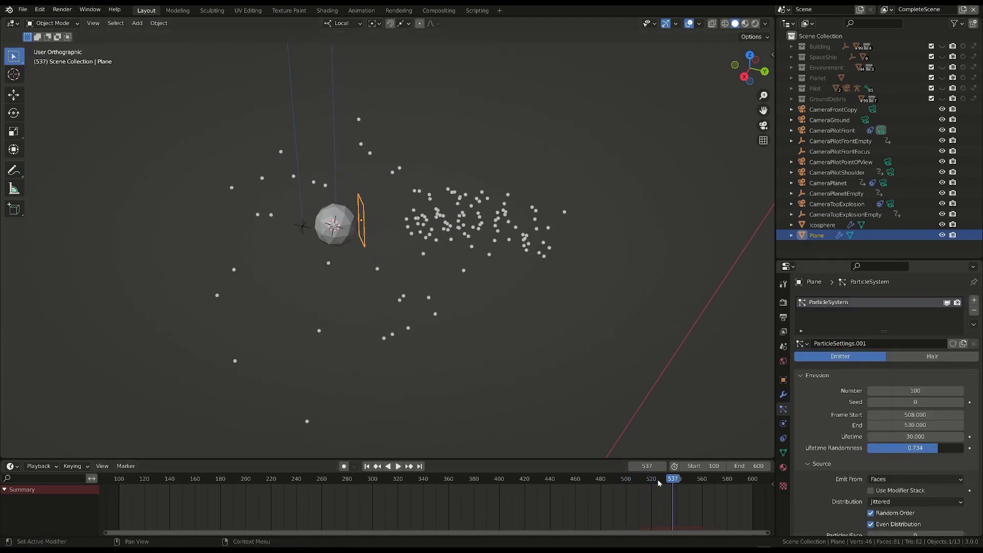
pyautogui.press('Return')
pyautogui.press('space')
pyautogui.click(615, 479)
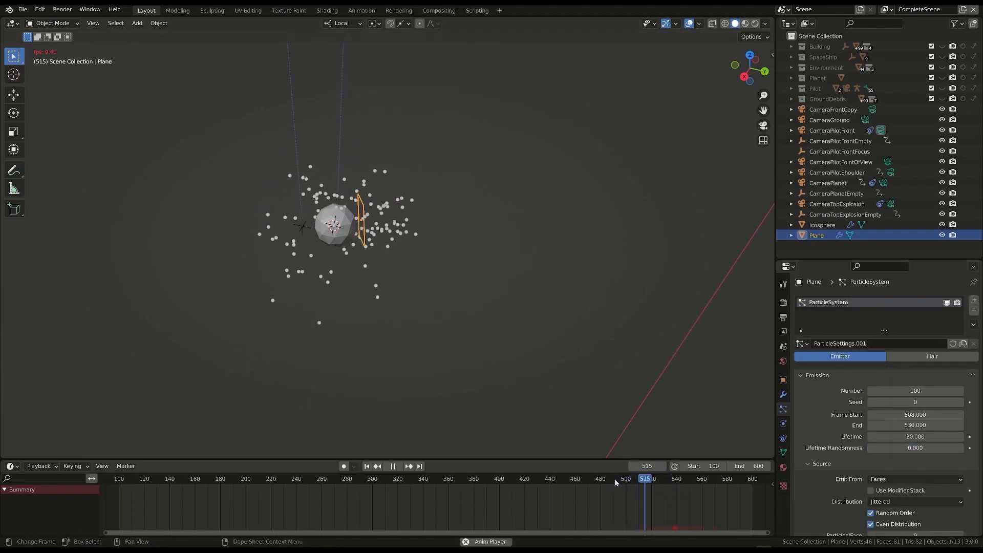
pyautogui.press('space')
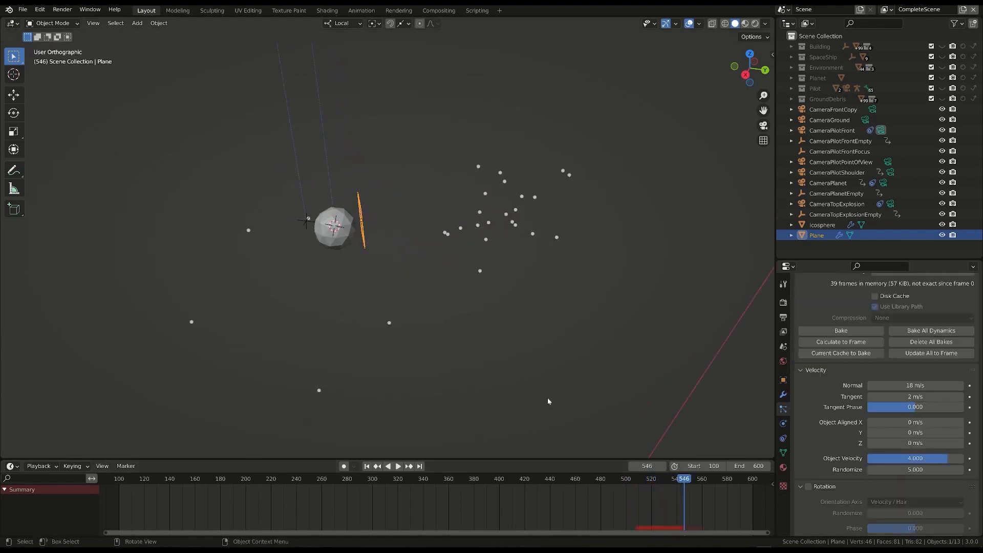
# Step: Set the plane's lifetime randomness to 0.8, replay the emission and rename its particle settings to EsplosioneSecondaria
pyautogui.click(628, 480)
pyautogui.press('space')
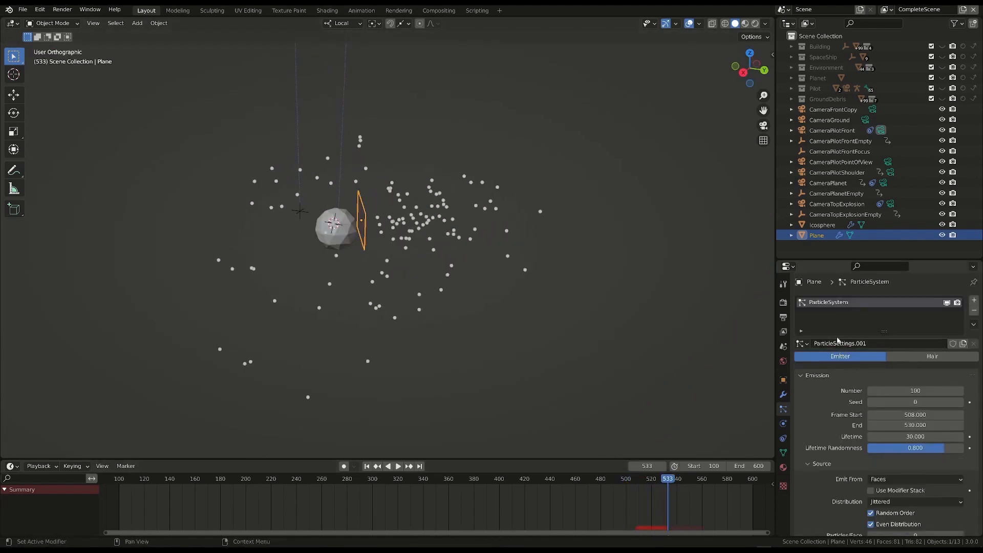
pyautogui.click(856, 344)
pyautogui.write('EsplosioneSecondaria')
pyautogui.moveTo(398, 221); pyautogui.dragTo(360, 207, button='middle')
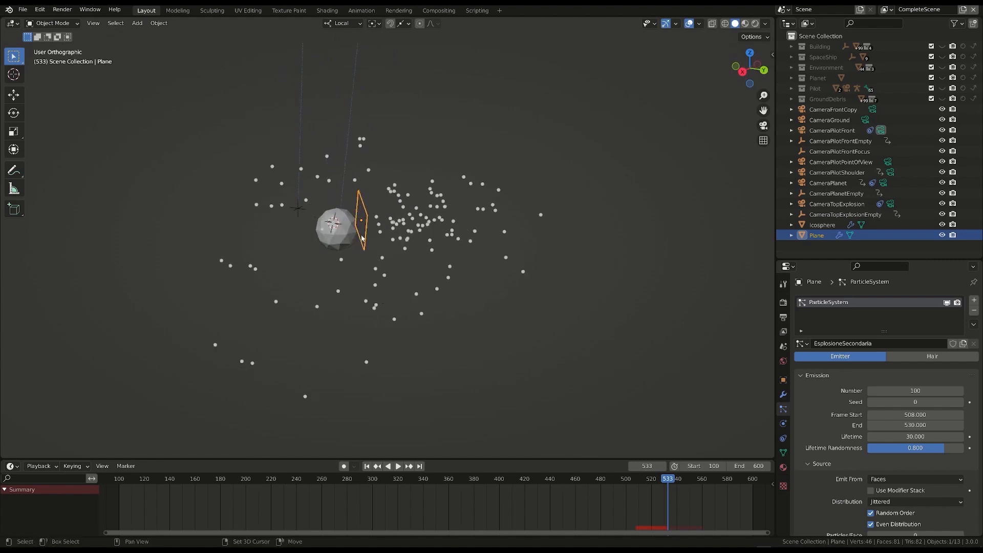
pyautogui.hotkey('shift', 'd')
pyautogui.click(333, 148)
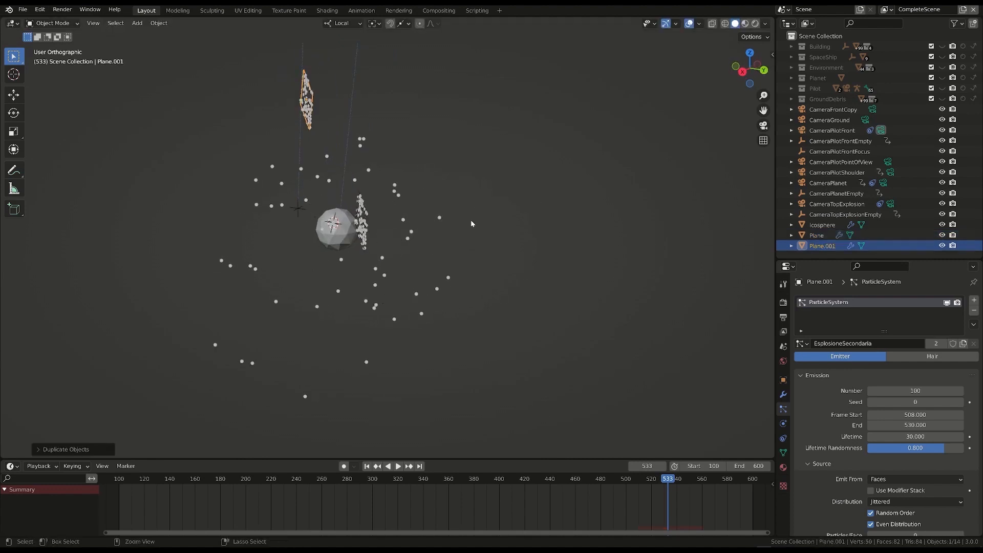
pyautogui.hotkey('ctrl', 'z')
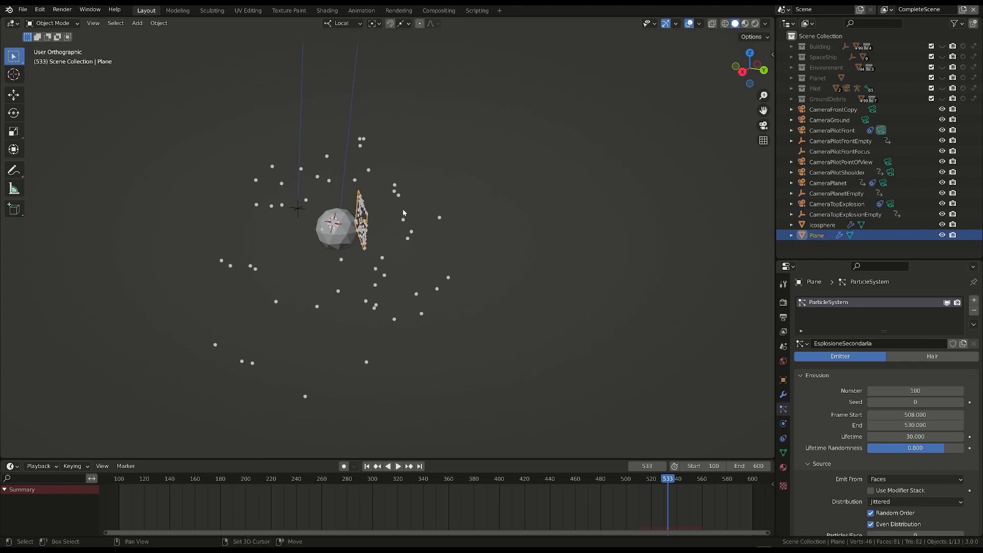
# Step: Duplicate the plane to the opposite side of the icosphere, rotate it to emit outward, and play back the particles
pyautogui.hotkey('shift', 'd')
pyautogui.press('Escape')
pyautogui.press('g')
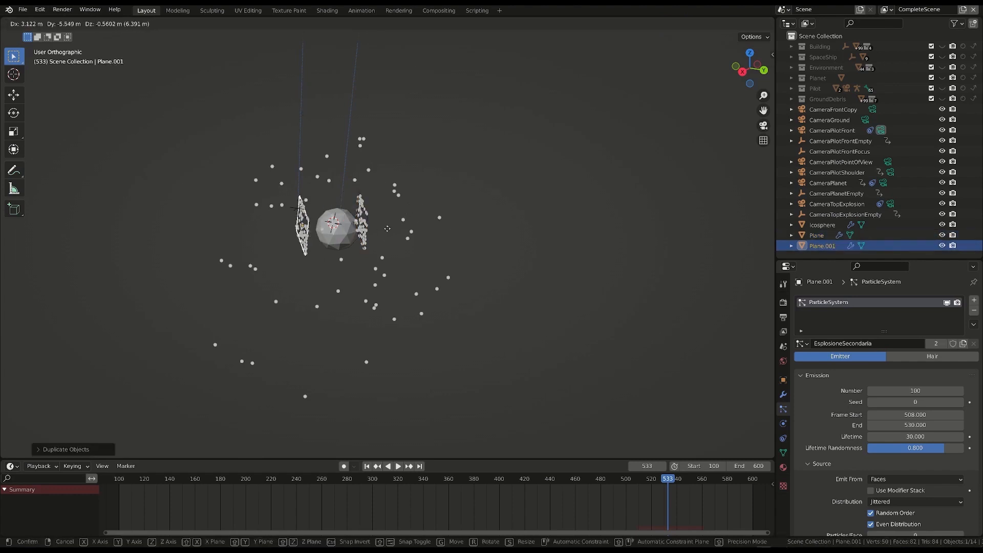
pyautogui.click(386, 229)
pyautogui.moveTo(443, 231); pyautogui.dragTo(452, 213, button='middle')
pyautogui.press('r')
pyautogui.click(224, 220)
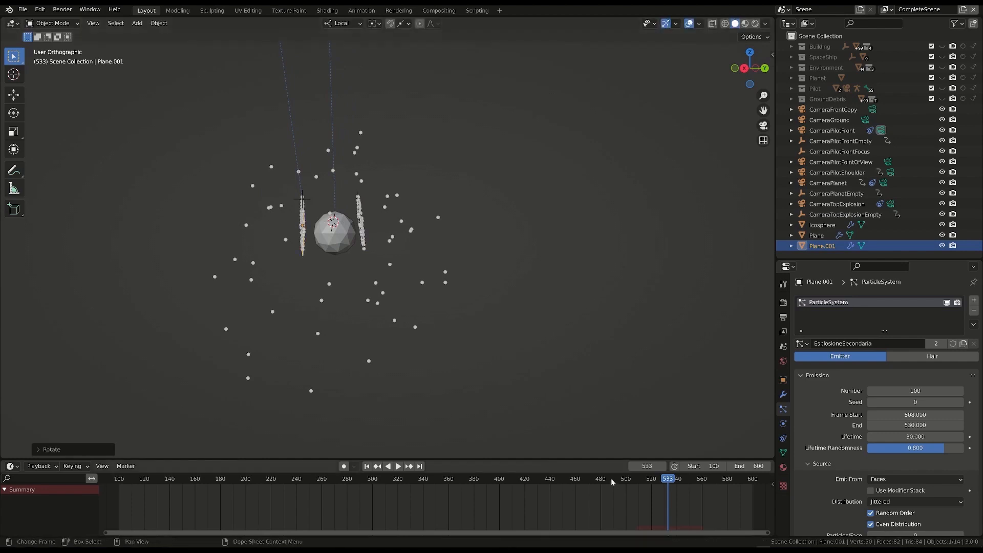
pyautogui.click(612, 481)
pyautogui.press('space')
pyautogui.press('space')
pyautogui.moveTo(382, 269); pyautogui.dragTo(372, 277, button='middle')
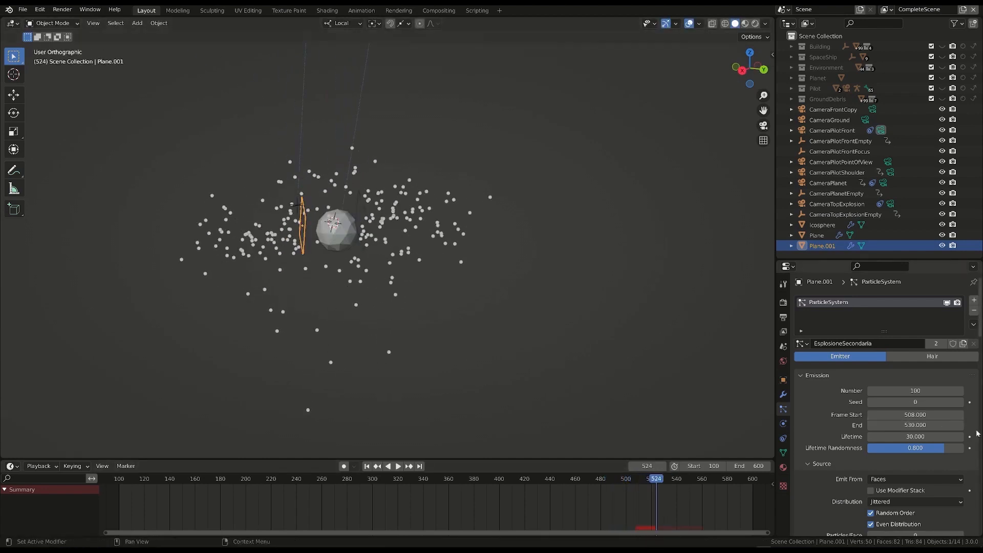
# Step: Set the duplicated plane's emission to frames 514 to 540 and its particle lifetime to 20
pyautogui.moveTo(894, 415); pyautogui.dragTo(904, 415)
pyautogui.doubleClick(895, 425)
pyautogui.write('540')
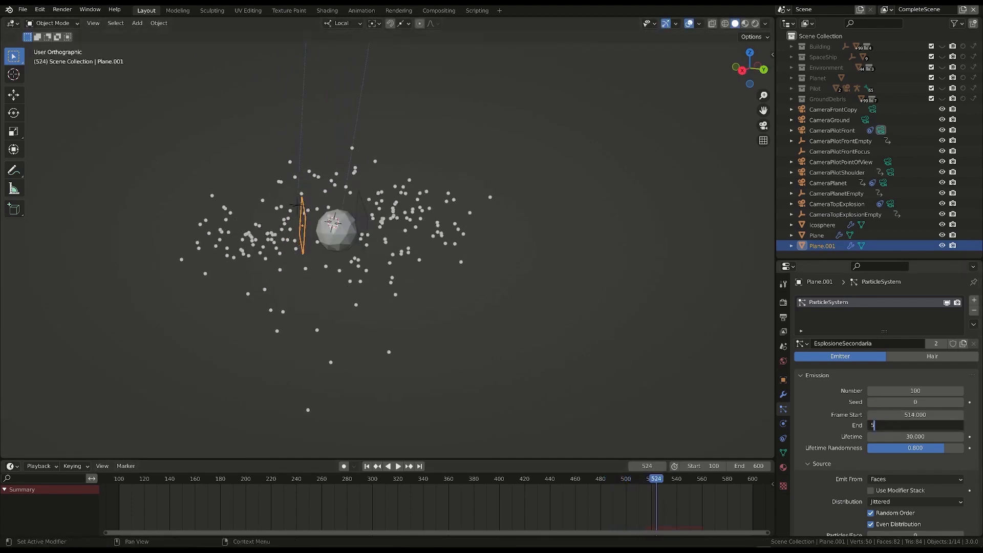
pyautogui.press('Return')
pyautogui.doubleClick(925, 435)
pyautogui.write('20')
pyautogui.press('Return')
# Step: Set the duplicated plane's particle normal velocity to 14 m/s and tangent velocity to 1 m/s, and replay the emission
pyautogui.scroll(-12, 925, 434)
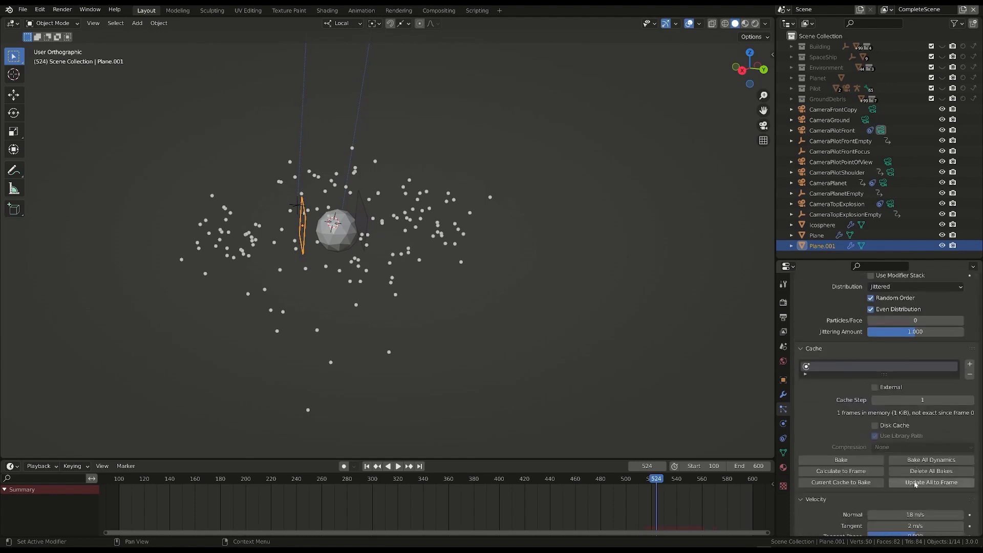
pyautogui.doubleClick(917, 464)
pyautogui.write('14')
pyautogui.press('Return')
pyautogui.scroll(-1, 912, 450)
pyautogui.doubleClick(910, 464)
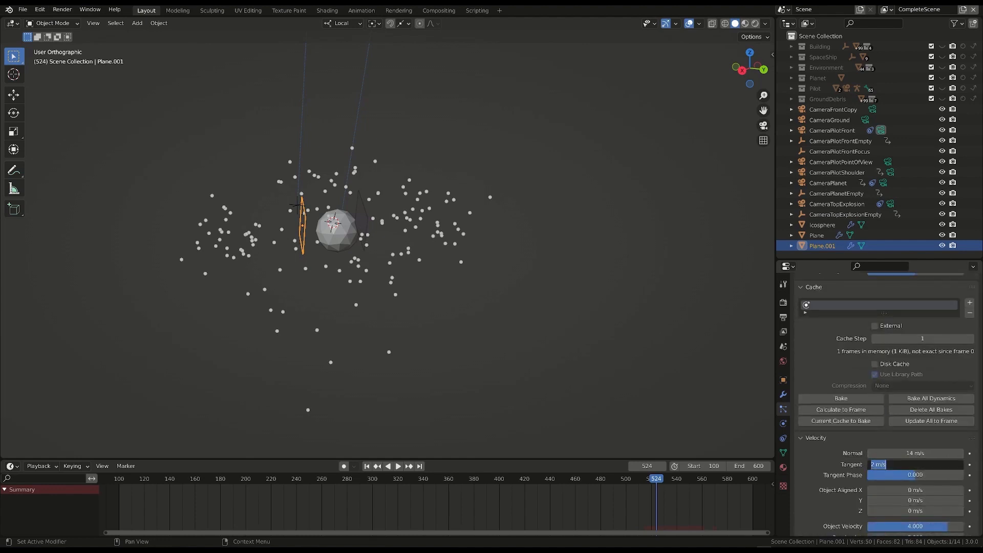
pyautogui.write('1')
pyautogui.press('Return')
pyautogui.click(625, 481)
pyautogui.press('space')
pyautogui.press('space')
# Step: Compare the particle settings of the original and duplicated planes by selecting each alternately
pyautogui.scroll(15, 801, 364)
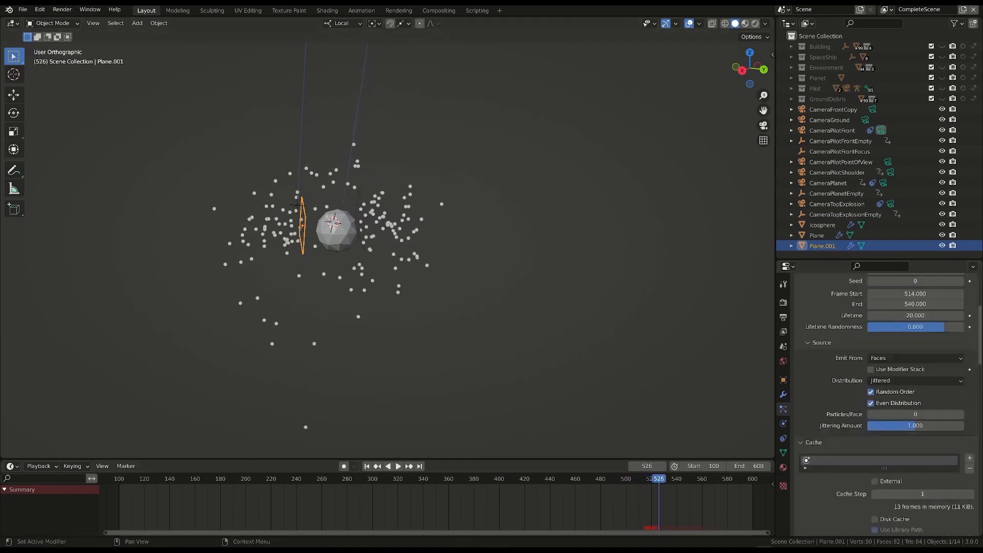
pyautogui.click(361, 201)
pyautogui.click(303, 217)
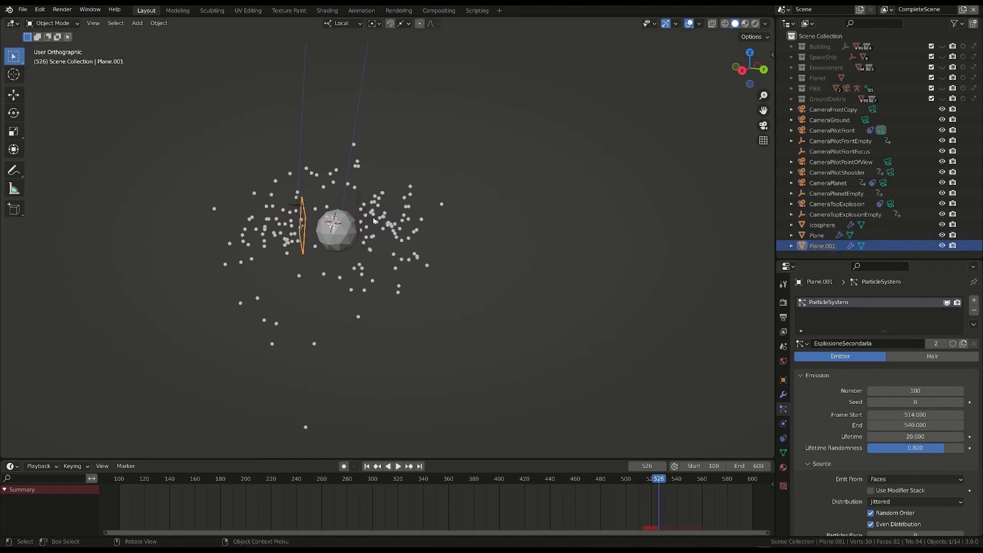
pyautogui.click(361, 199)
pyautogui.click(304, 219)
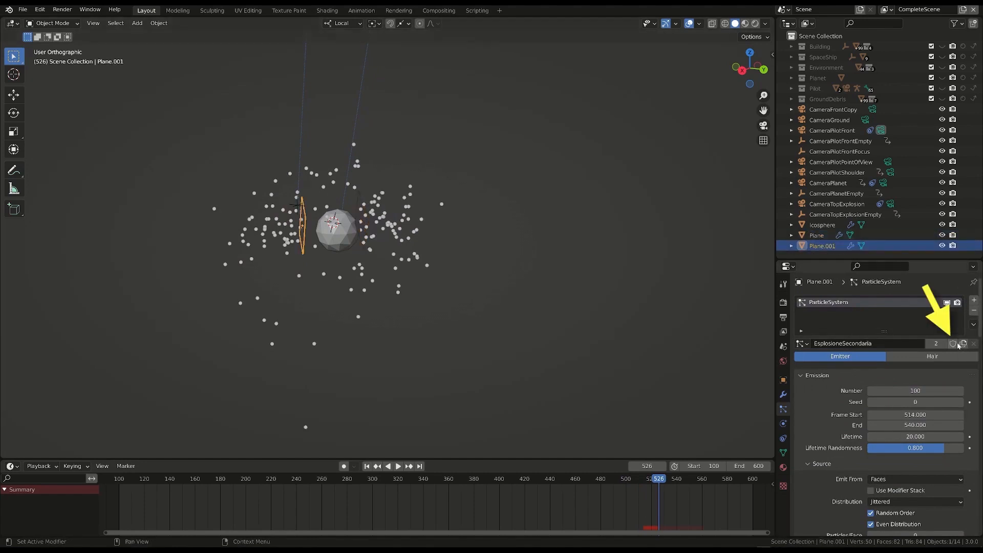
pyautogui.click(361, 200)
pyautogui.scroll(-10, 887, 389)
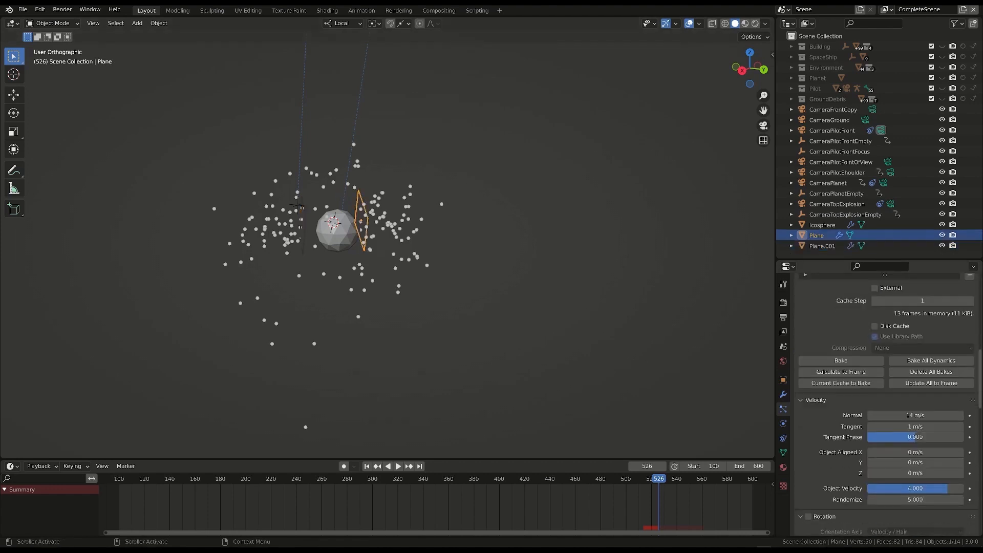
# Step: Select the duplicated plane and make its shared EsplosioneSecondaria particle settings an independent copy
pyautogui.click(305, 207)
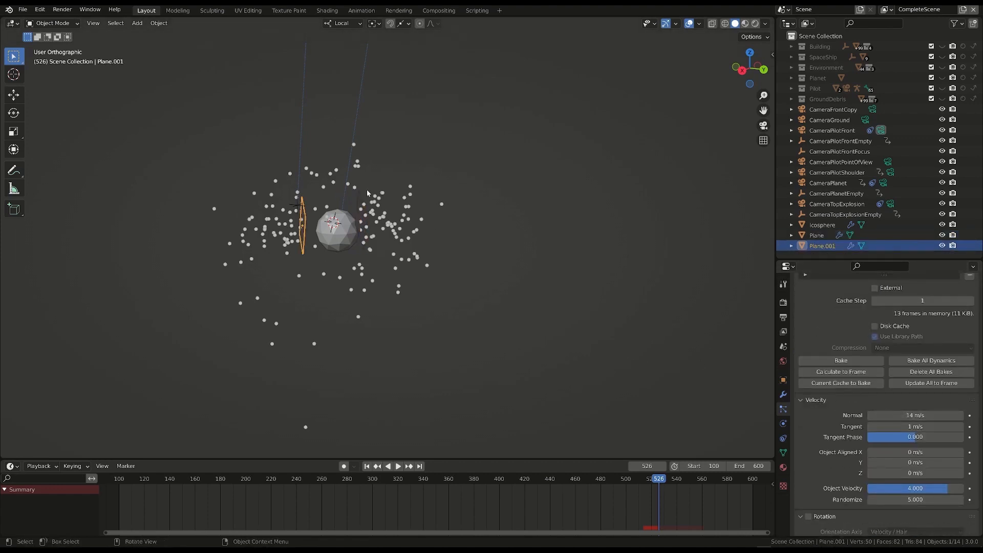
pyautogui.scroll(3, 982, 368)
pyautogui.scroll(13, 982, 368)
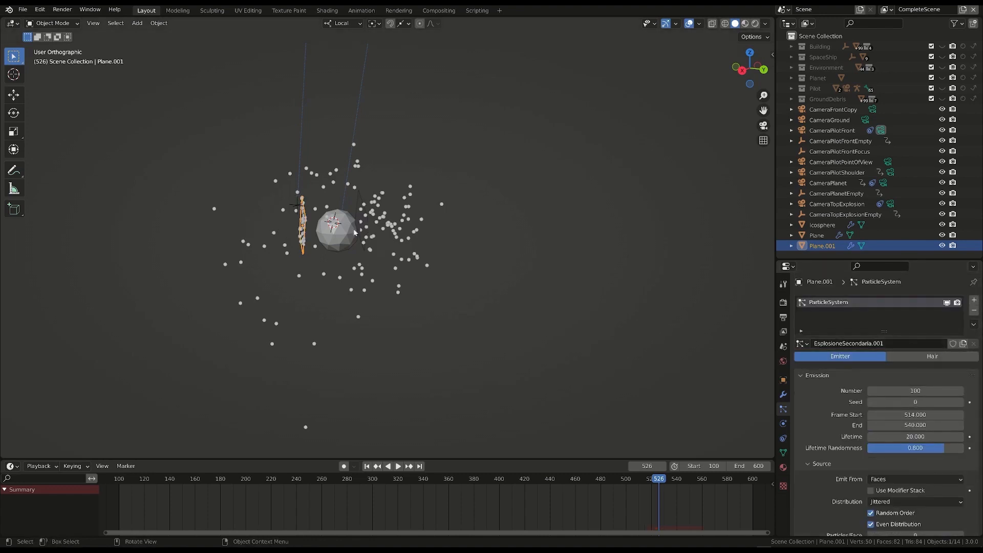
# Step: Set the original plane's particle emission to start at frame 510 and its particle lifetime to 28
pyautogui.click(817, 236)
pyautogui.doubleClick(916, 415)
pyautogui.write('5')
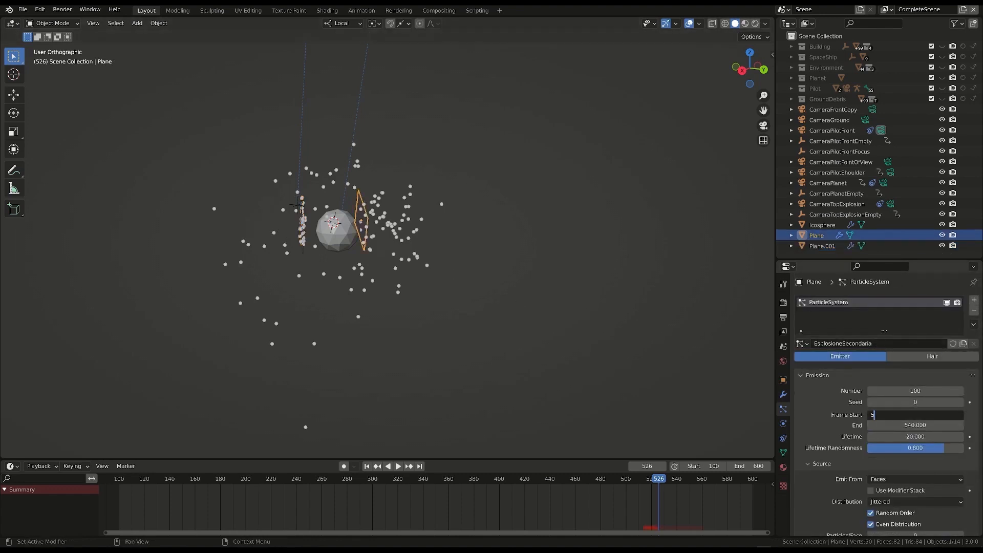
pyautogui.write('10')
pyautogui.press('Return')
pyautogui.doubleClick(916, 437)
pyautogui.write('28')
pyautogui.press('Return')
# Step: Set the original plane's particle normal velocity to 18 m/s and replay the emission
pyautogui.scroll(-14, 915, 445)
pyautogui.doubleClick(915, 433)
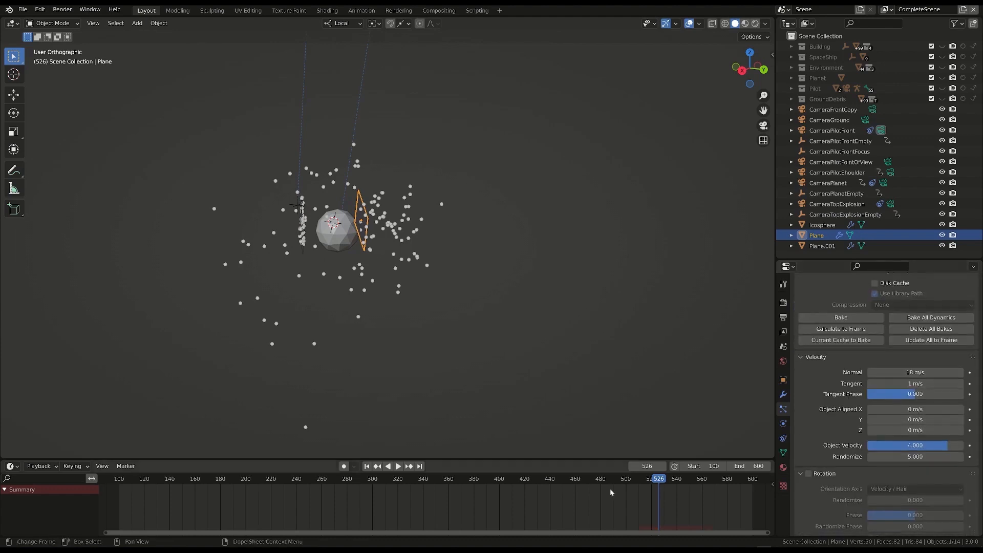
pyautogui.click(626, 492)
pyautogui.press('space')
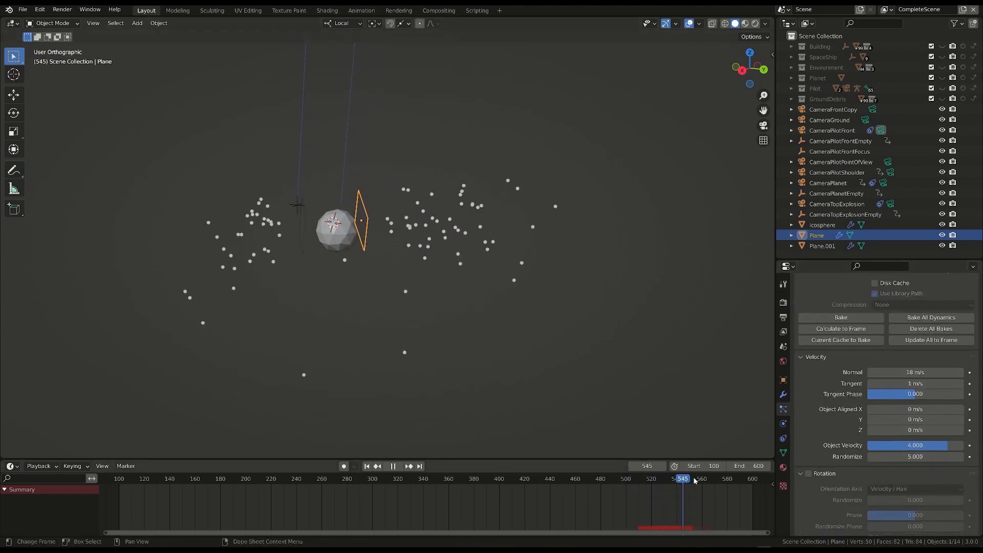
pyautogui.press('Escape')
# Step: Add a cube at the explosion and scale it up until it encloses the icosphere and both planes with ample room
pyautogui.scroll(-1, 302, 243)
pyautogui.moveTo(300, 242); pyautogui.dragTo(359, 213, button='middle')
pyautogui.scroll(2, 329, 223)
pyautogui.scroll(-5, 369, 206)
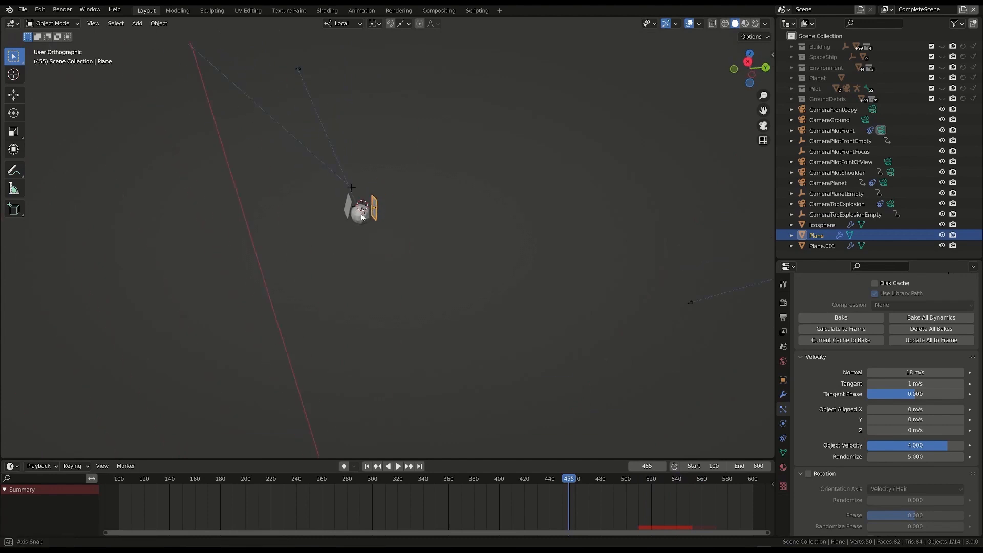
pyautogui.hotkey('shift', 'a')
pyautogui.moveTo(358, 213)
pyautogui.click(397, 226)
pyautogui.press('s')
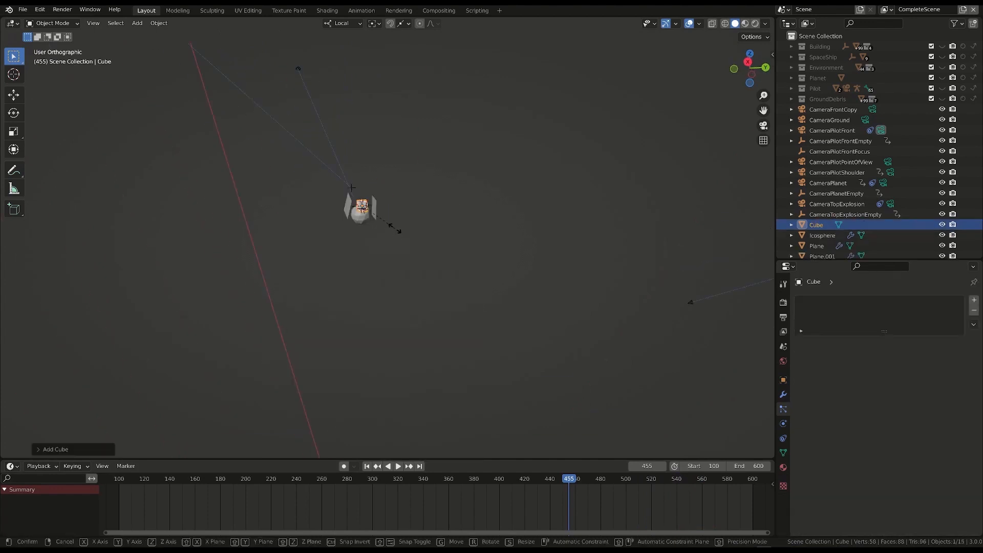
pyautogui.click(238, 134)
pyautogui.moveTo(340, 193); pyautogui.dragTo(416, 235, button='middle')
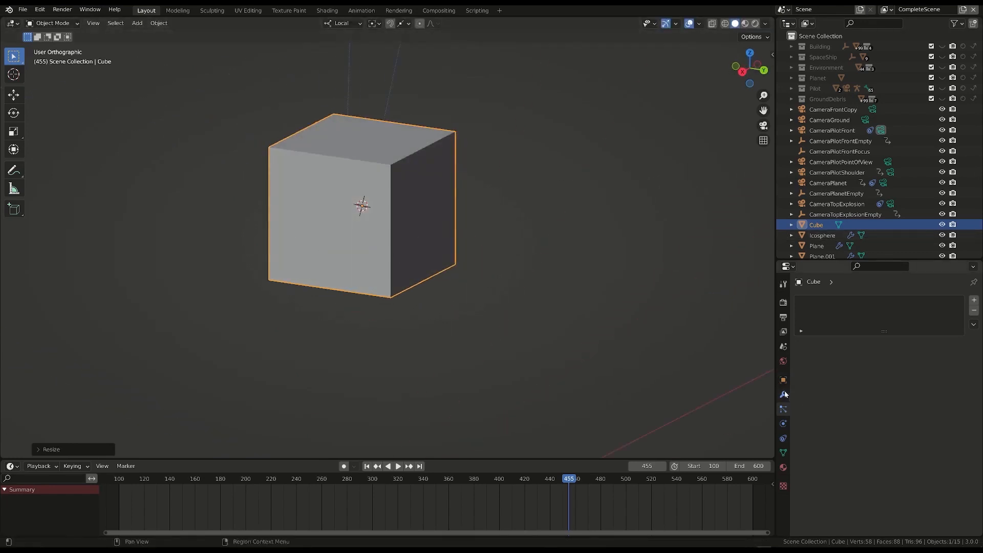
# Step: Add Fluid physics to the cube and set its fluid type to Domain
pyautogui.click(783, 424)
pyautogui.click(927, 312)
pyautogui.click(917, 366)
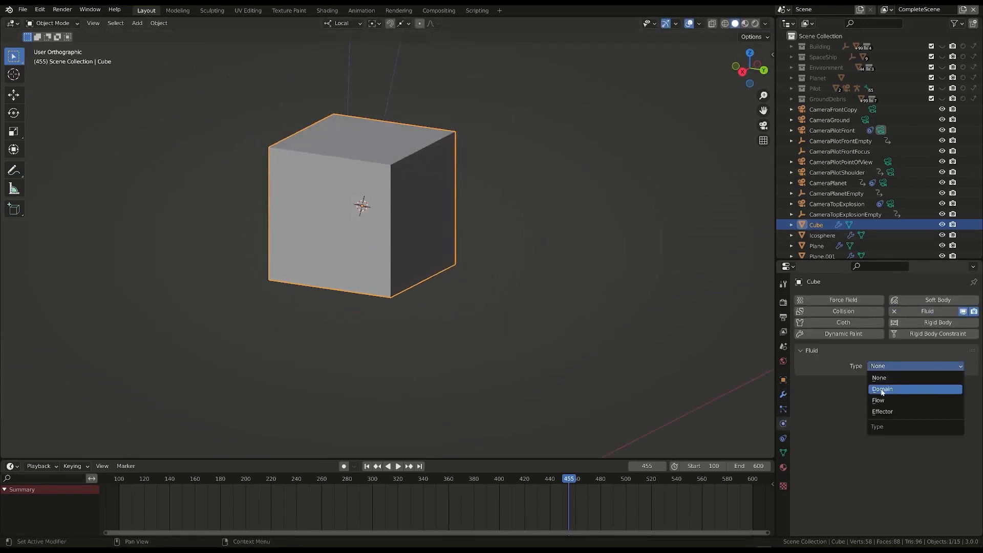
pyautogui.click(888, 395)
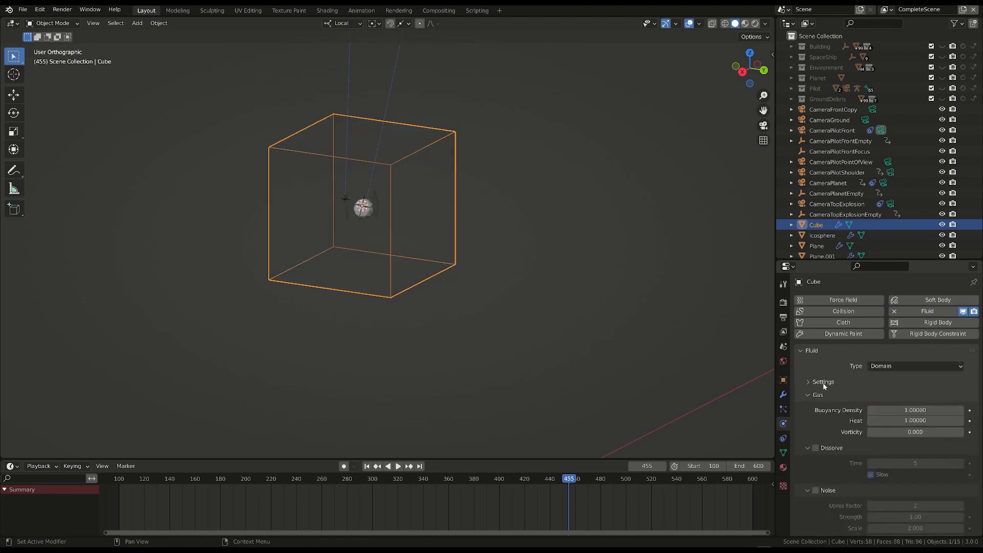
# Step: Set the cube domain's cache range to start at frame 500 and end at frame 550
pyautogui.scroll(-10, 824, 386)
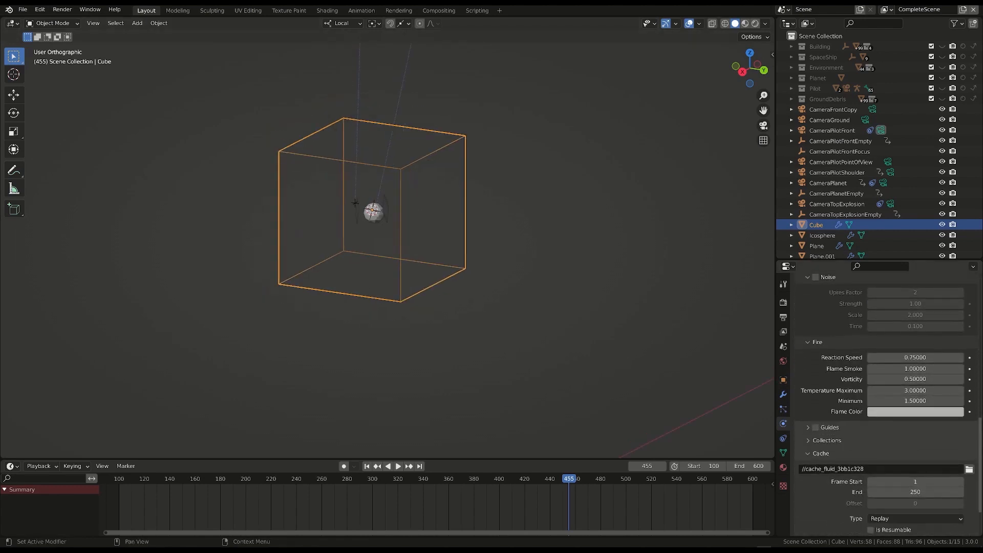
pyautogui.scroll(-1, 944, 464)
pyautogui.click(934, 464)
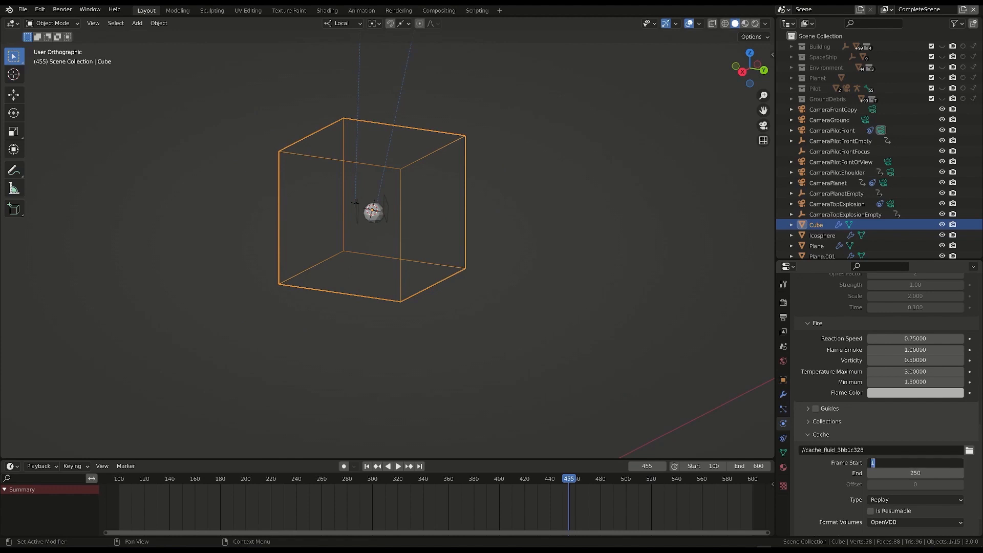
pyautogui.press('Return')
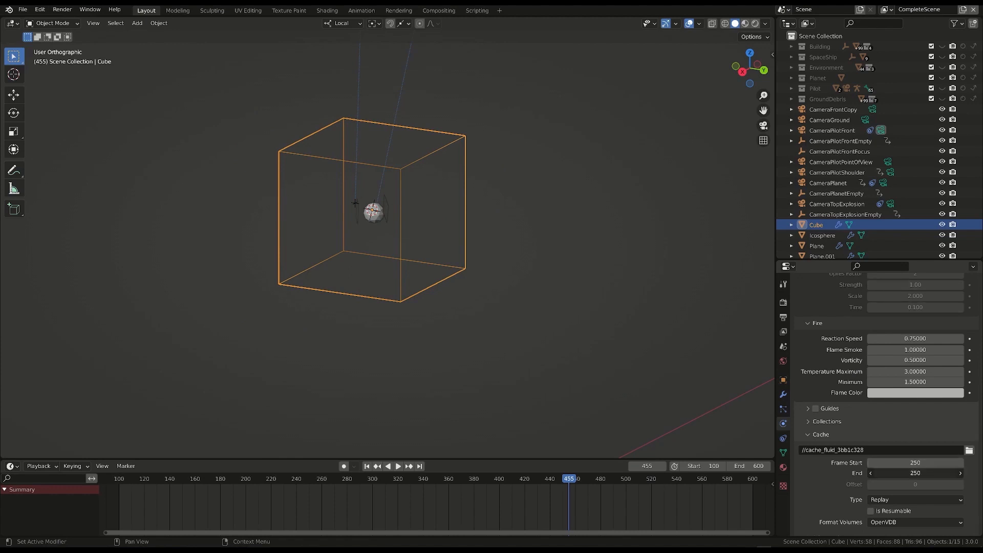
pyautogui.write('550')
pyautogui.hotkey('shift', 'Tab')
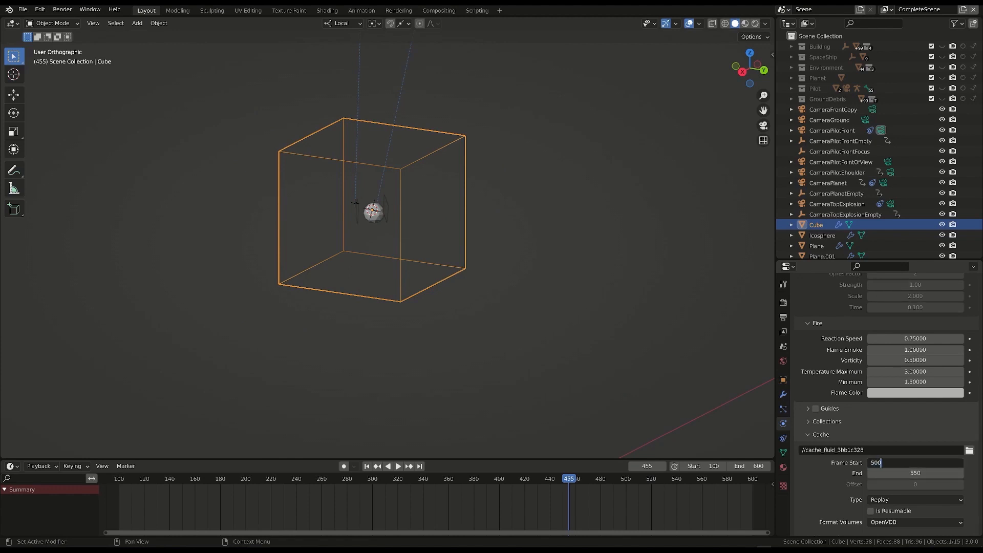
pyautogui.write('500')
pyautogui.press('Return')
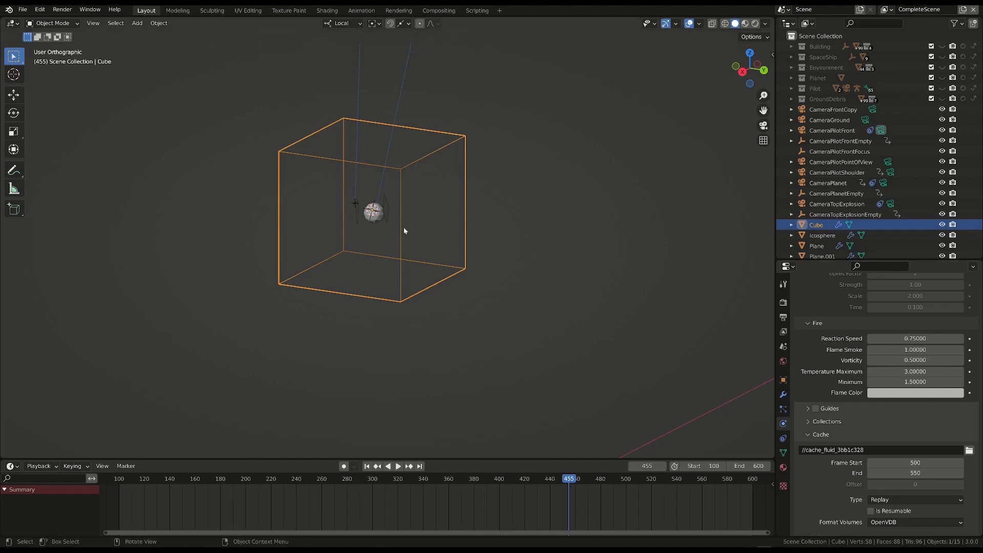
# Step: Add Fluid physics to the original plane as a Flow object with Fire + Smoke flow type and Inflow behavior
pyautogui.scroll(2, 404, 231)
pyautogui.click(382, 205)
pyautogui.click(929, 311)
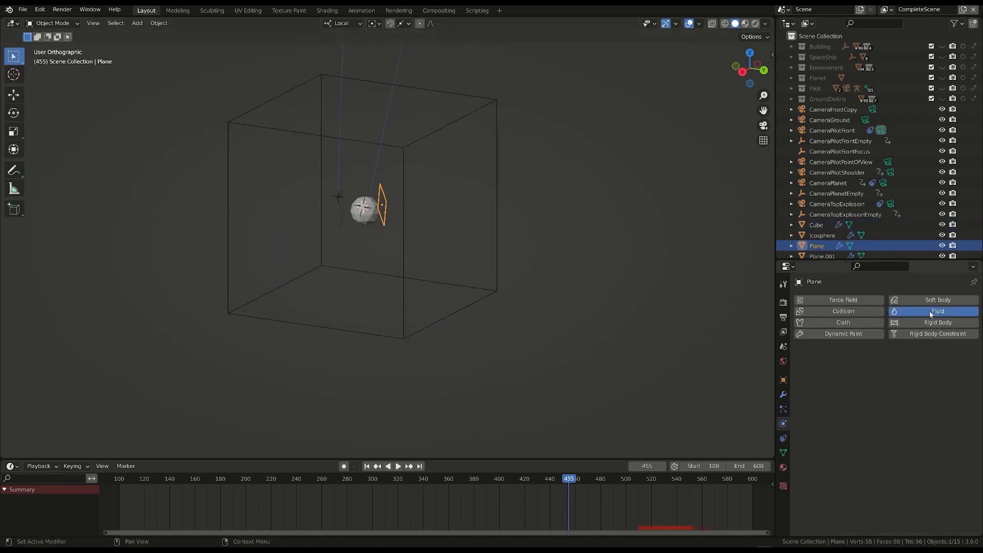
pyautogui.click(910, 366)
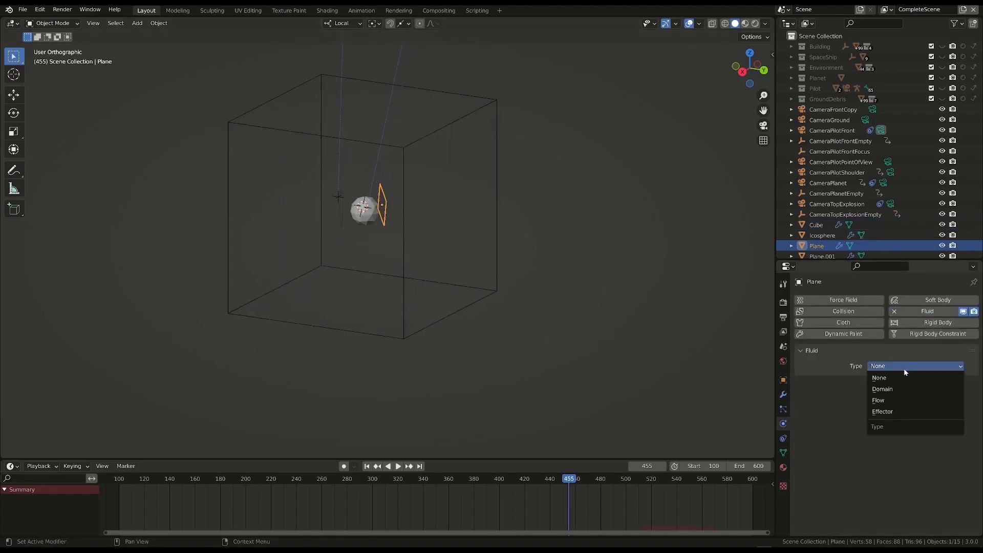
pyautogui.click(901, 404)
pyautogui.click(896, 411)
pyautogui.click(896, 428)
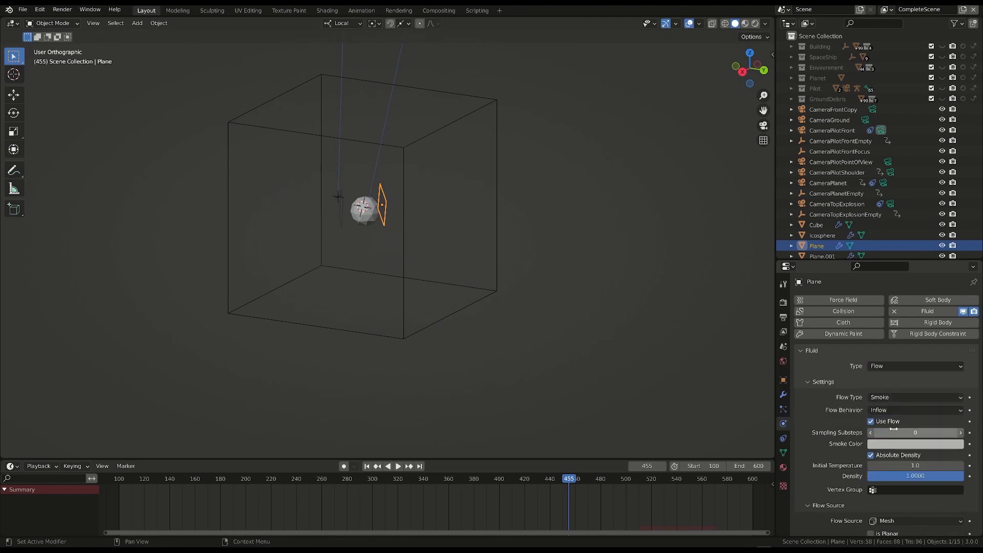
pyautogui.click(914, 397)
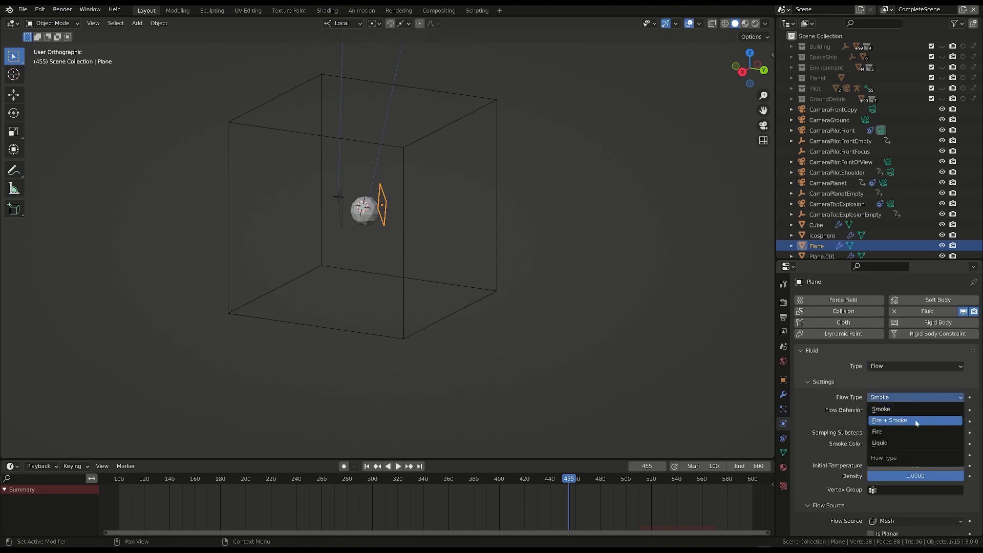
pyautogui.press('Return')
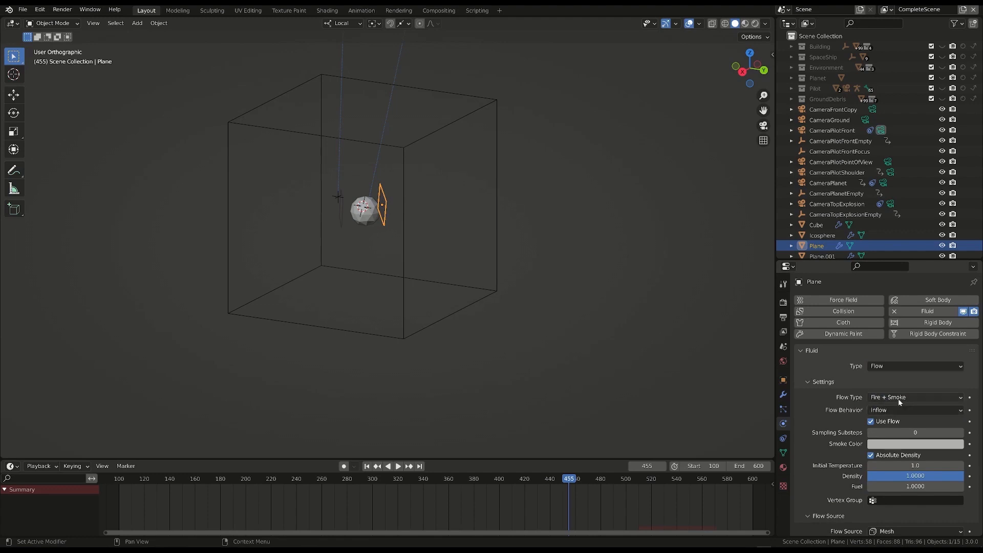
# Step: Set the original plane's flow source to Particle System and assign its ParticleSystem
pyautogui.scroll(-5, 893, 399)
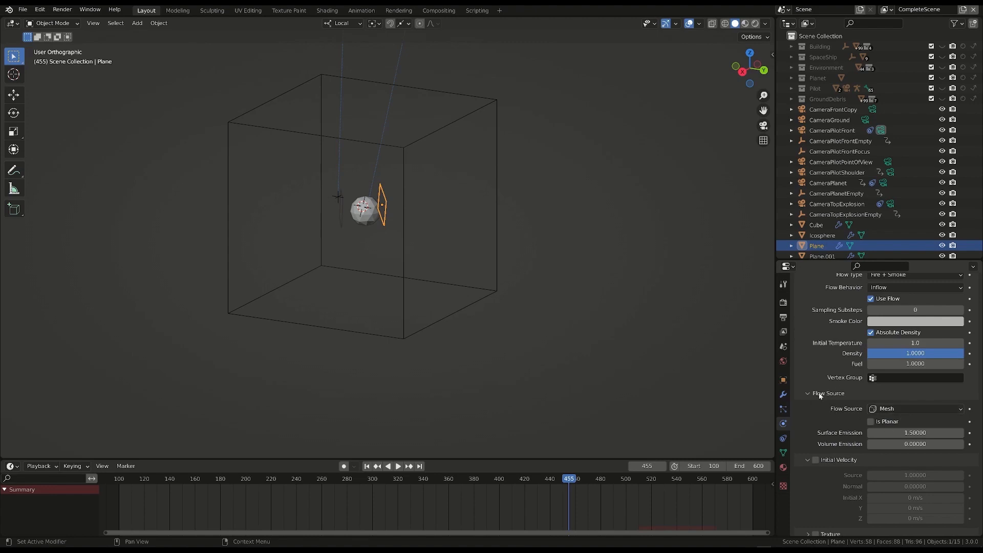
pyautogui.click(884, 408)
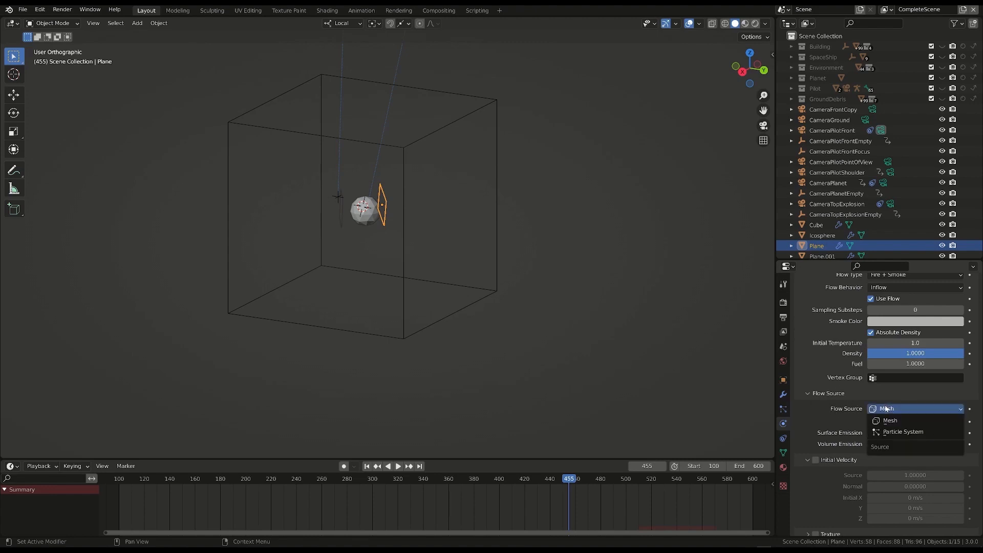
pyautogui.click(903, 433)
pyautogui.scroll(2, 903, 434)
pyautogui.click(902, 459)
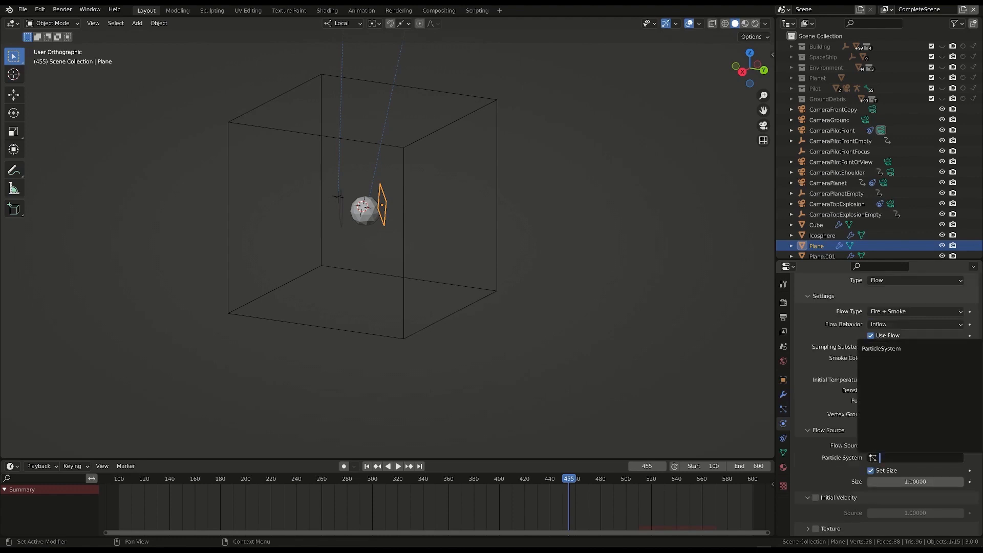
pyautogui.click(888, 457)
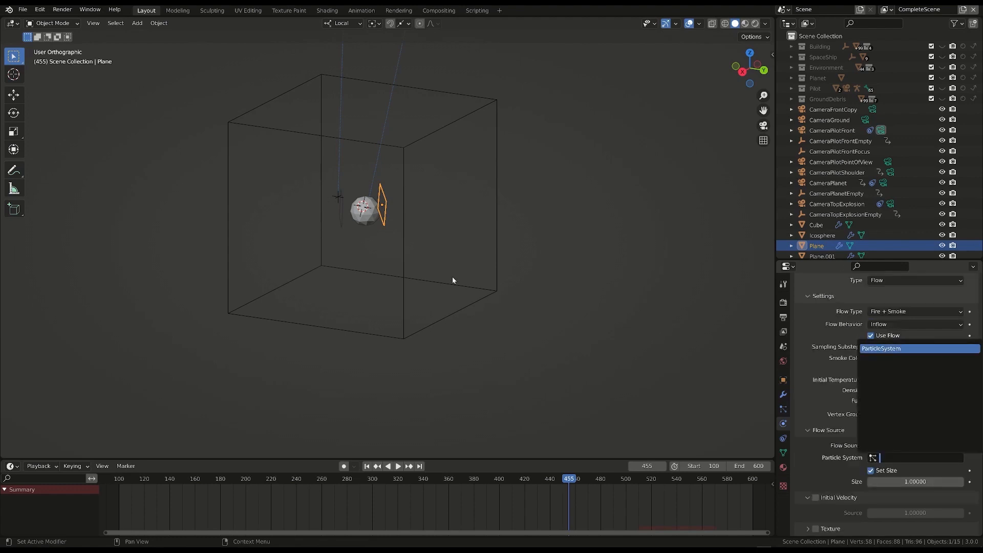
pyautogui.press('Return')
# Step: Add Fluid physics to the icosphere as a Flow object with Fire + Smoke flow type and Inflow behavior
pyautogui.click(369, 219)
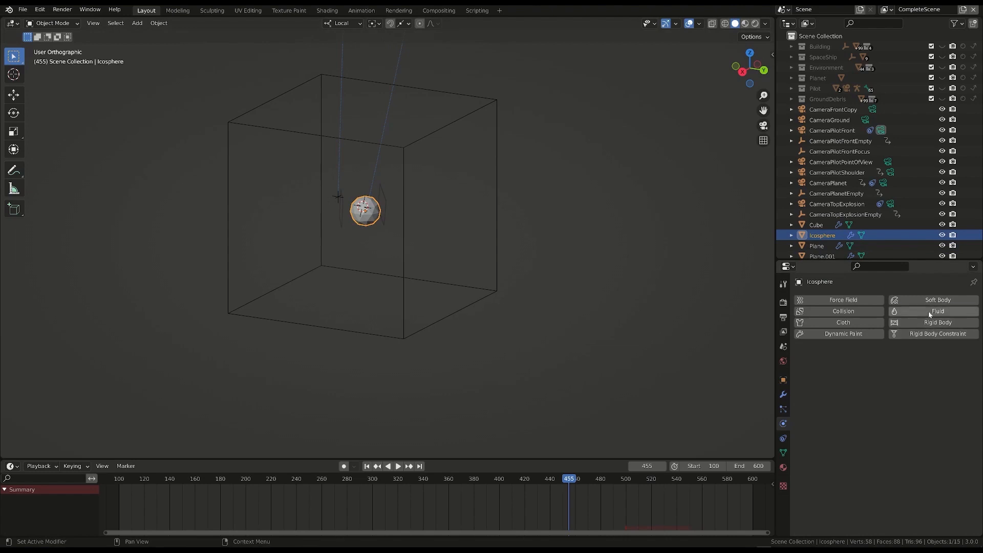
pyautogui.click(904, 364)
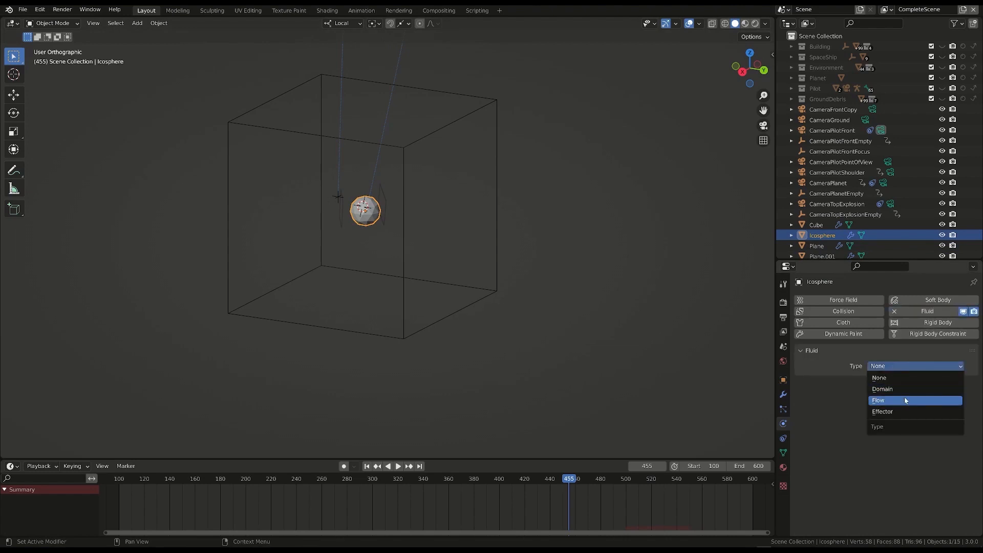
pyautogui.click(901, 400)
pyautogui.click(898, 399)
pyautogui.click(907, 420)
pyautogui.click(909, 413)
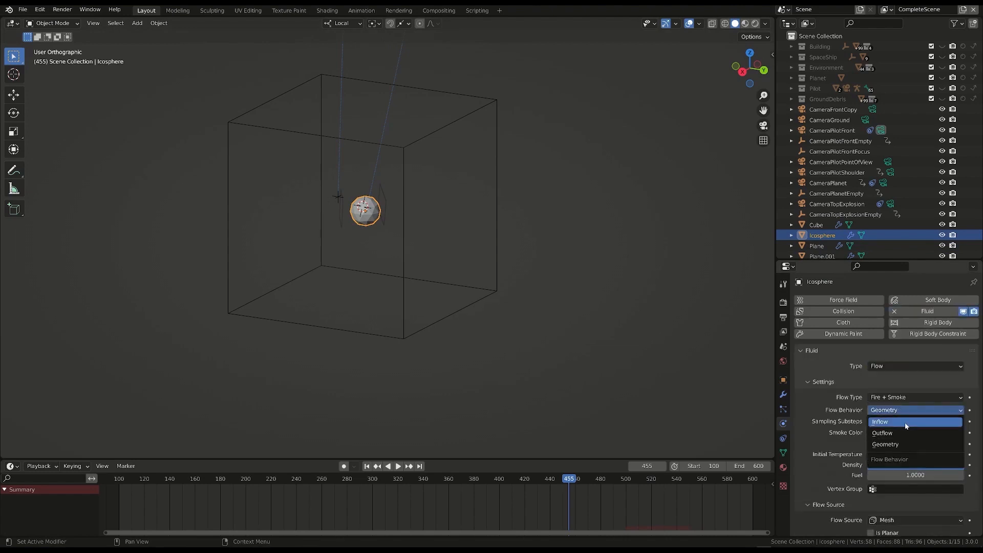
pyautogui.click(907, 423)
# Step: Set the icosphere's flow source to Particle System and check the original plane's flow settings
pyautogui.scroll(-6, 907, 425)
pyautogui.click(908, 410)
pyautogui.click(911, 432)
pyautogui.click(385, 221)
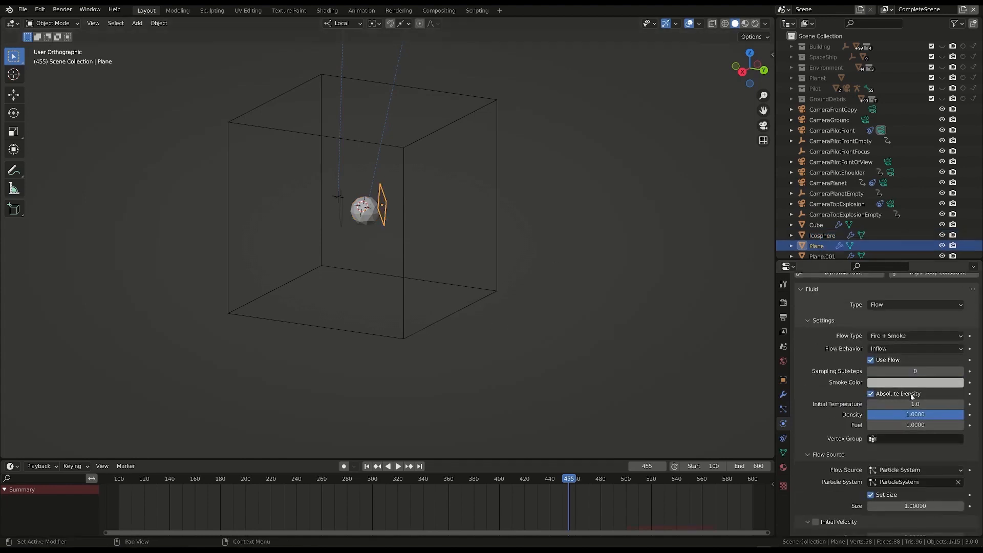
# Step: Select the cube domain, play the first frames of the fire and smoke simulation, and switch to a perspective view
pyautogui.click(481, 111)
pyautogui.scroll(-10, 902, 410)
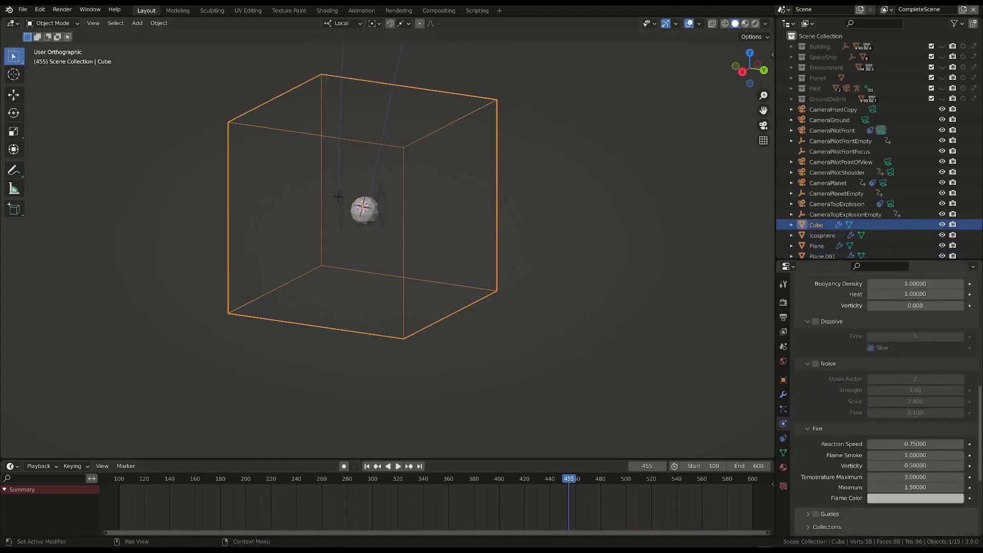
pyautogui.scroll(-2, 902, 410)
pyautogui.press('space')
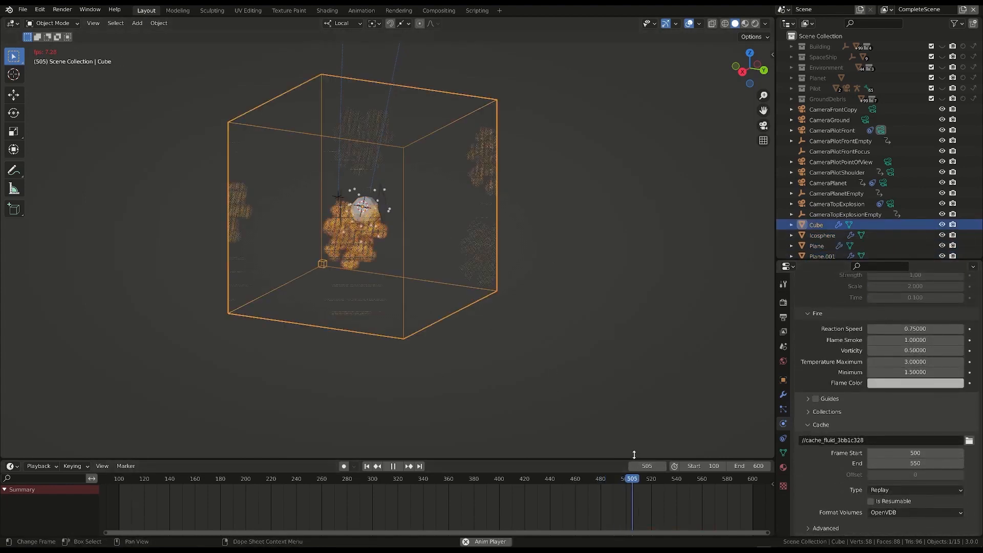
pyautogui.press('space')
pyautogui.press('KP_5')
pyautogui.scroll(4, 383, 224)
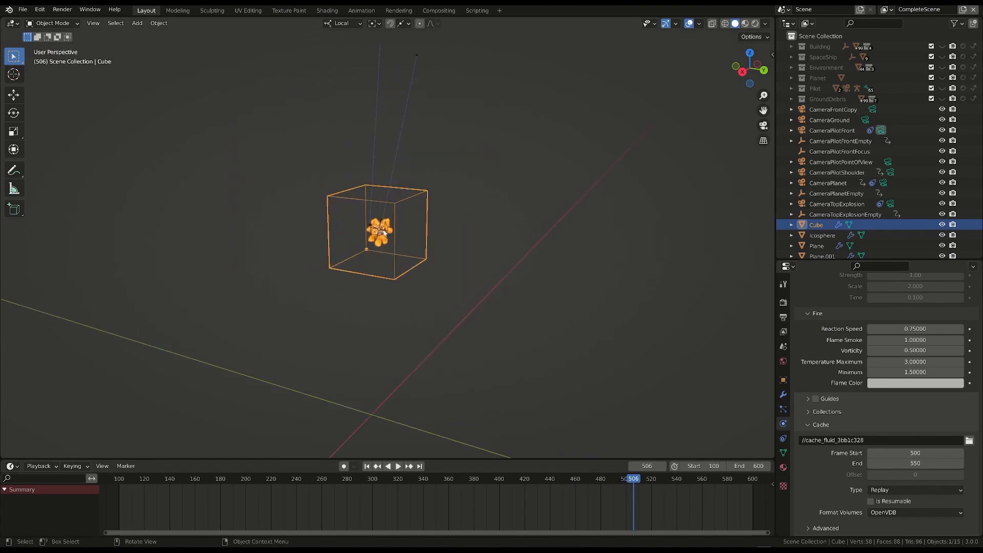
# Step: Replay the simulation from about frame 500 to examine how fire and smoke spread inside the domain, and review the domain settings
pyautogui.click(622, 478)
pyautogui.press('space')
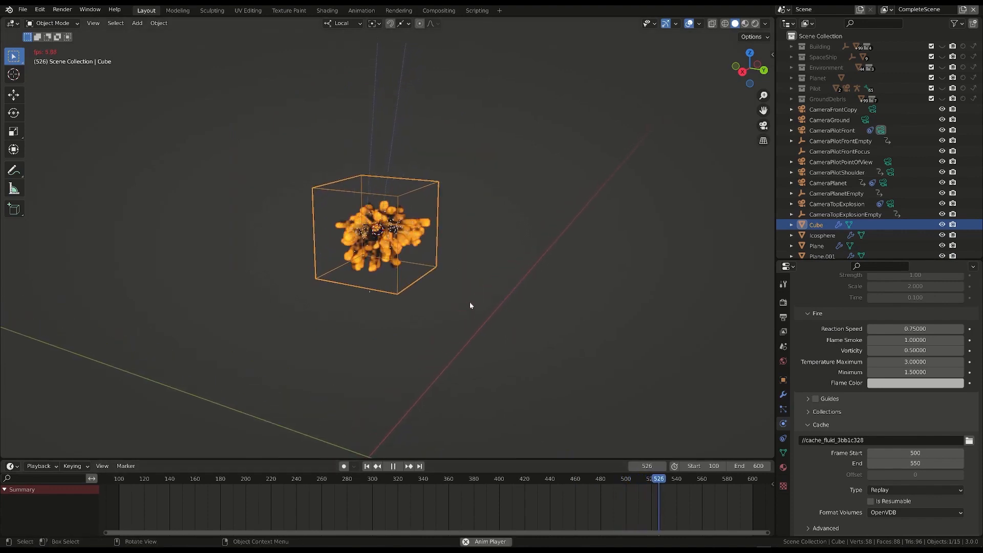
pyautogui.press('space')
pyautogui.scroll(4, 470, 303)
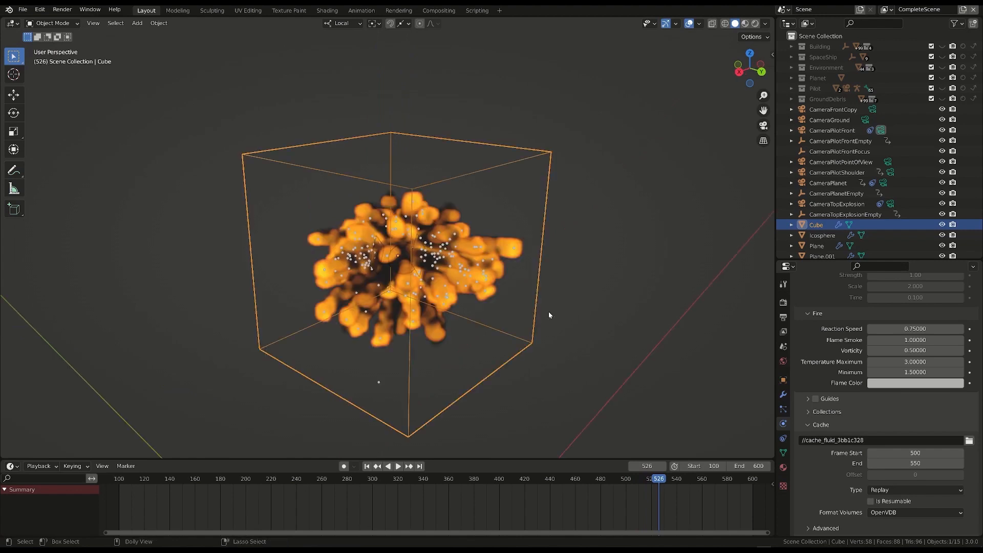
pyautogui.click(616, 478)
pyautogui.press('space')
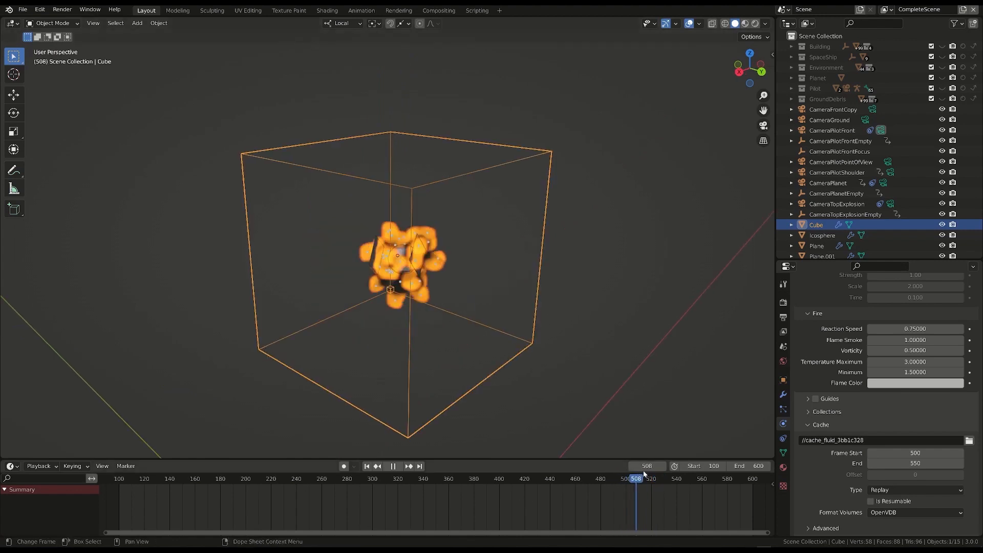
pyautogui.press('space')
pyautogui.press('space')
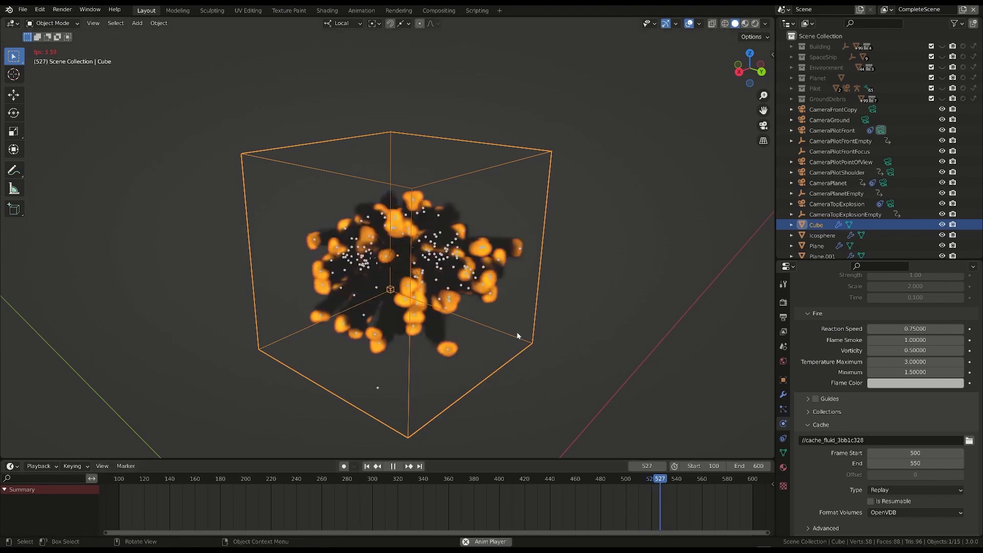
pyautogui.press('space')
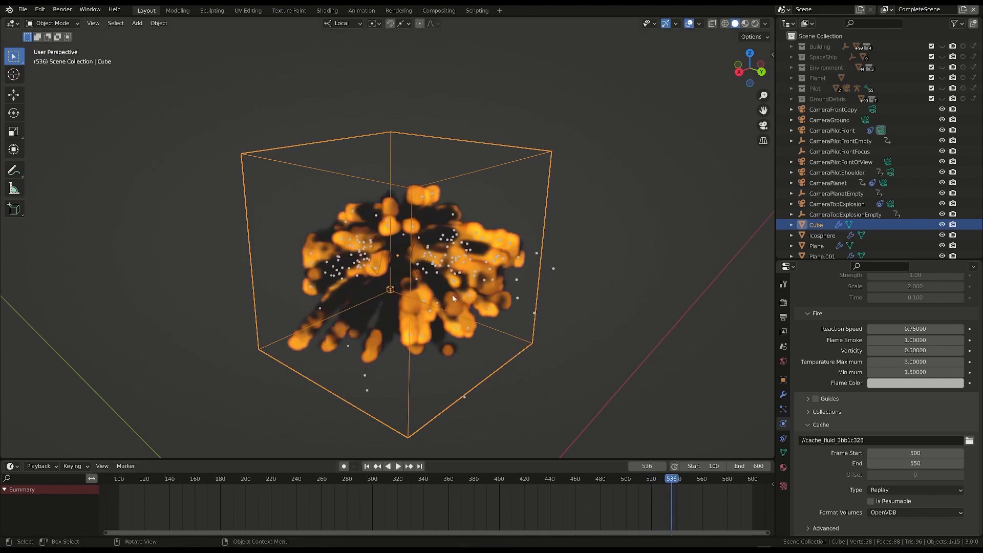
pyautogui.scroll(15, 886, 410)
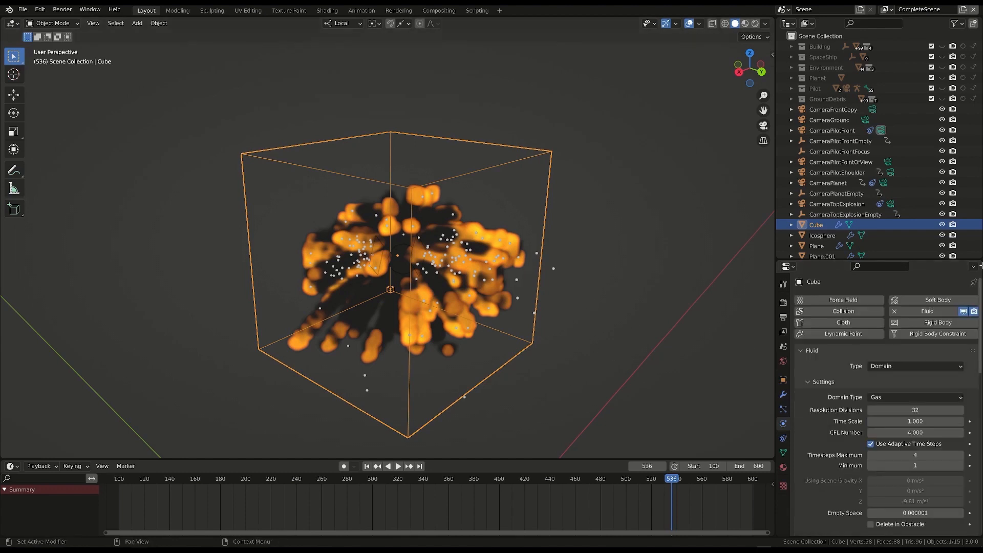
# Step: Select the Plane, enlarge the area showing its properties, and review its Fire + Smoke flow settings and particle flow source
pyautogui.scroll(-1, 877, 253)
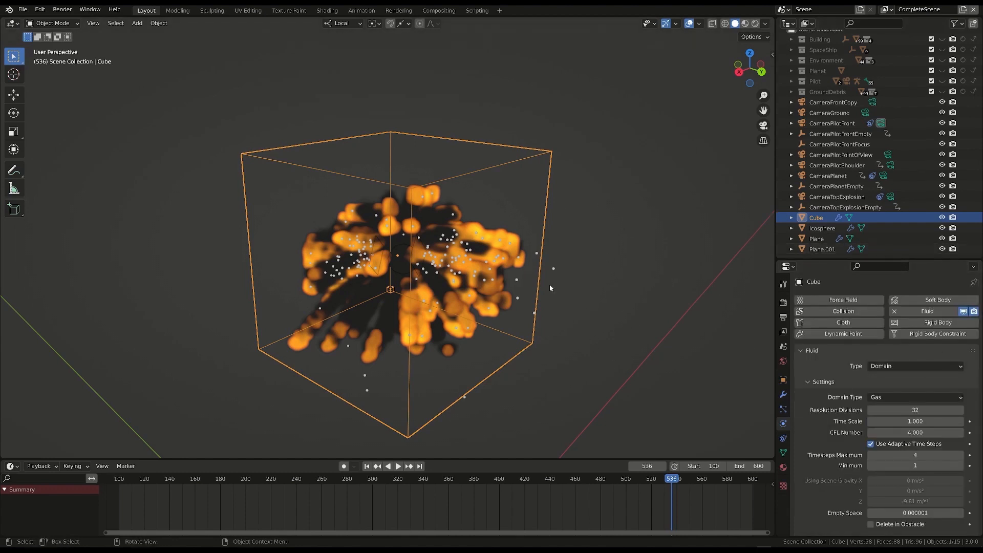
pyautogui.click(820, 239)
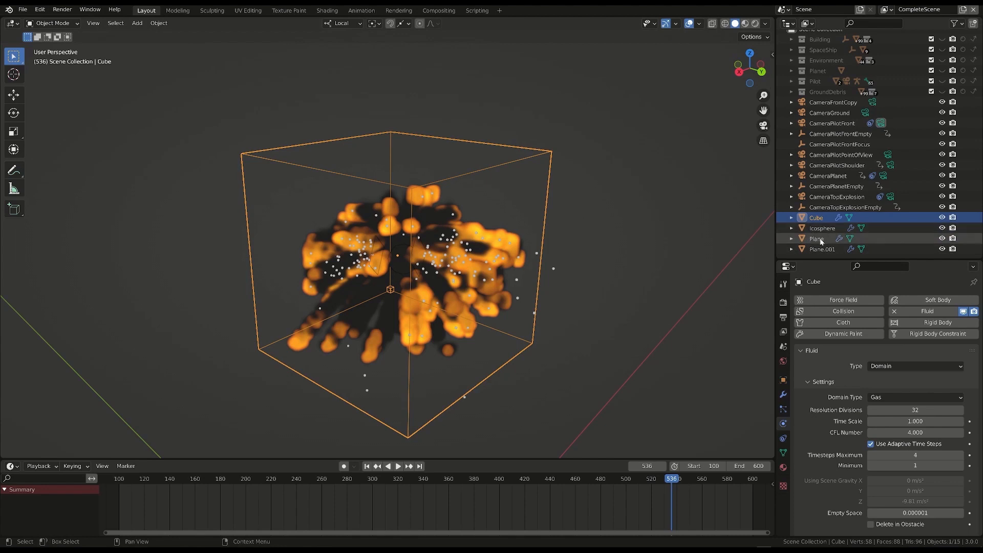
pyautogui.moveTo(907, 261); pyautogui.dragTo(906, 207)
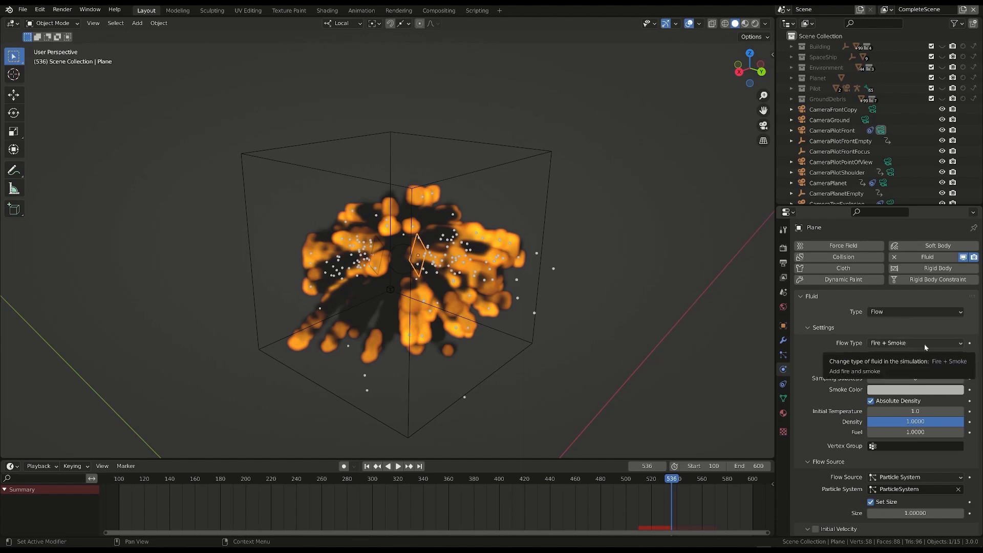
pyautogui.scroll(-2, 879, 346)
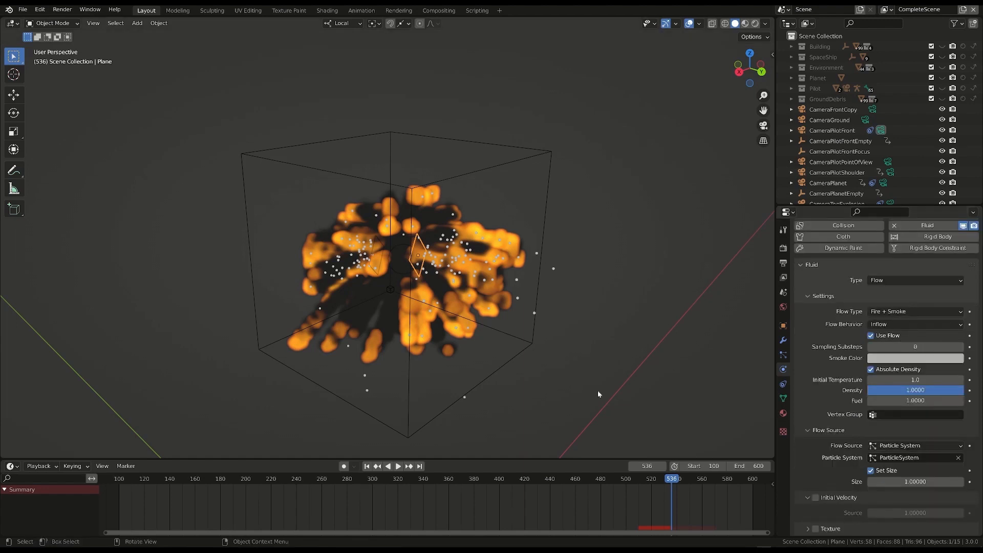
pyautogui.scroll(-3, 957, 137)
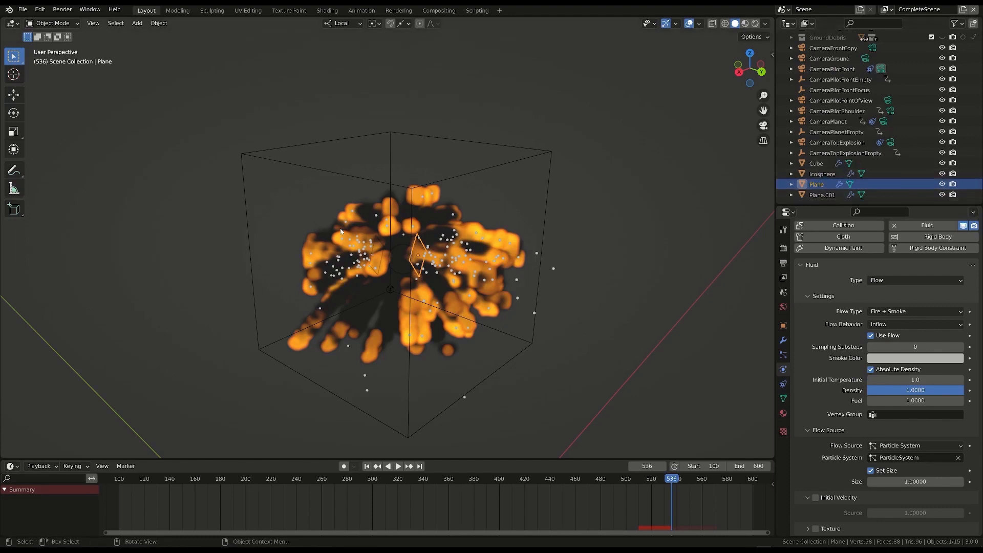
# Step: Hide the icosphere and Plane.001 in the viewport, and refresh the cube domain by changing Resolution Divisions to 34 and back to 32
pyautogui.click(820, 194)
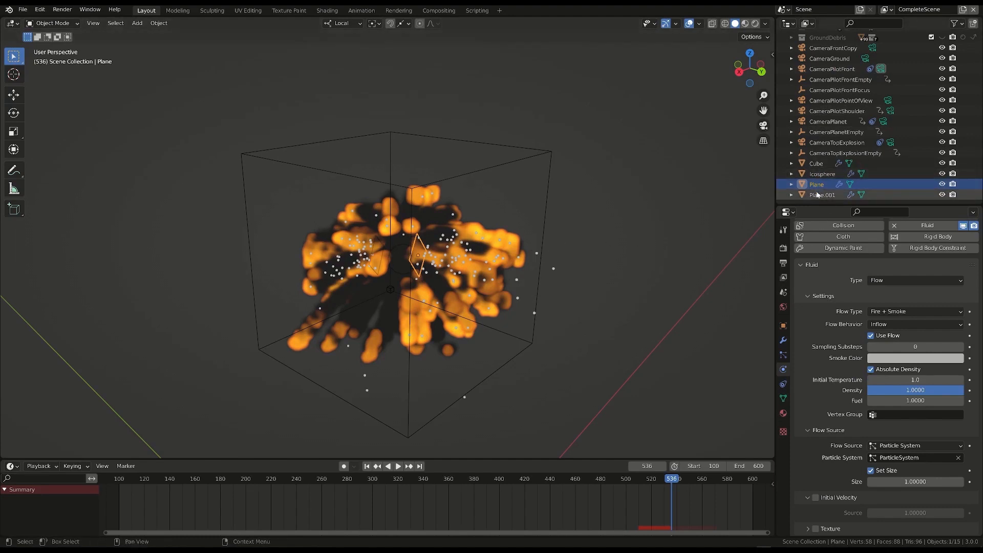
pyautogui.click(965, 228)
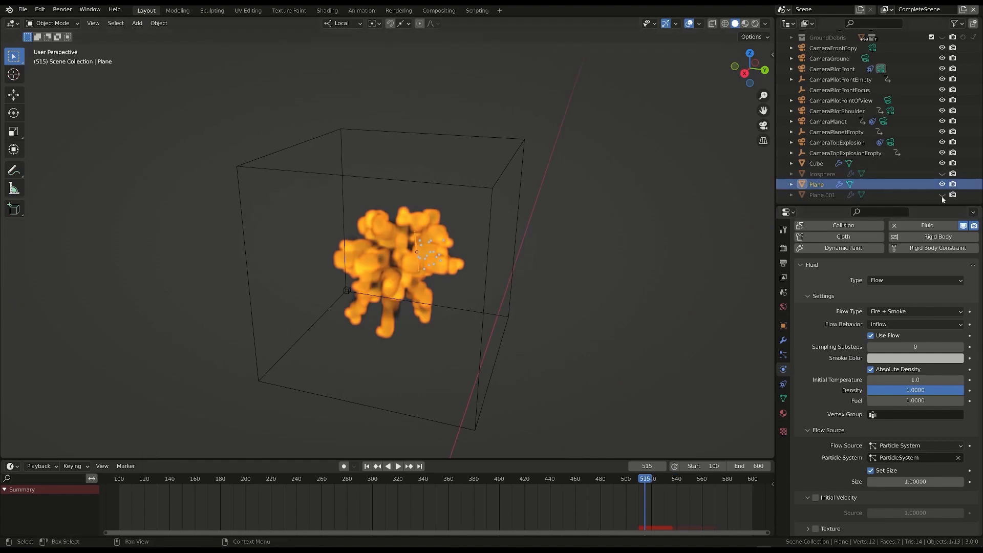
pyautogui.click(491, 189)
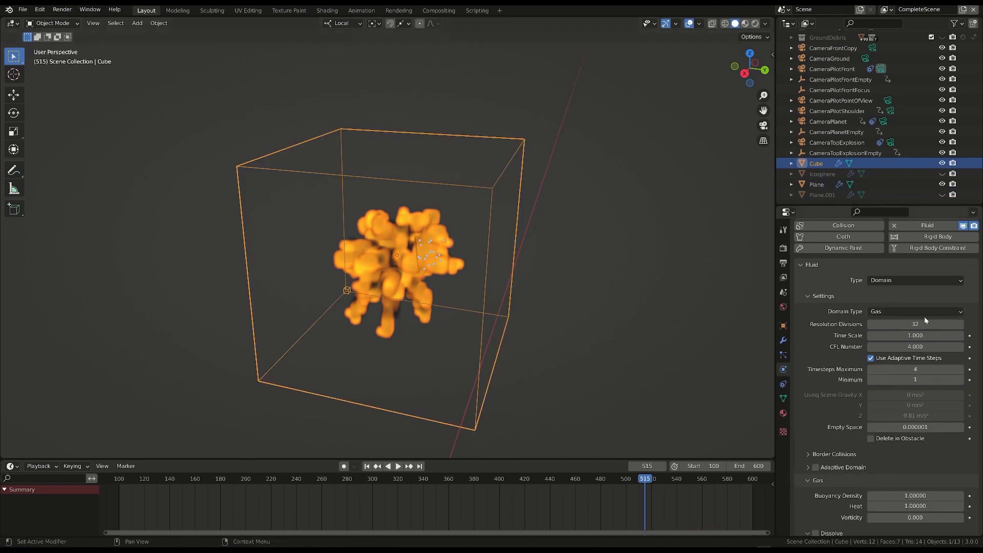
pyautogui.click(958, 324)
pyautogui.click(871, 326)
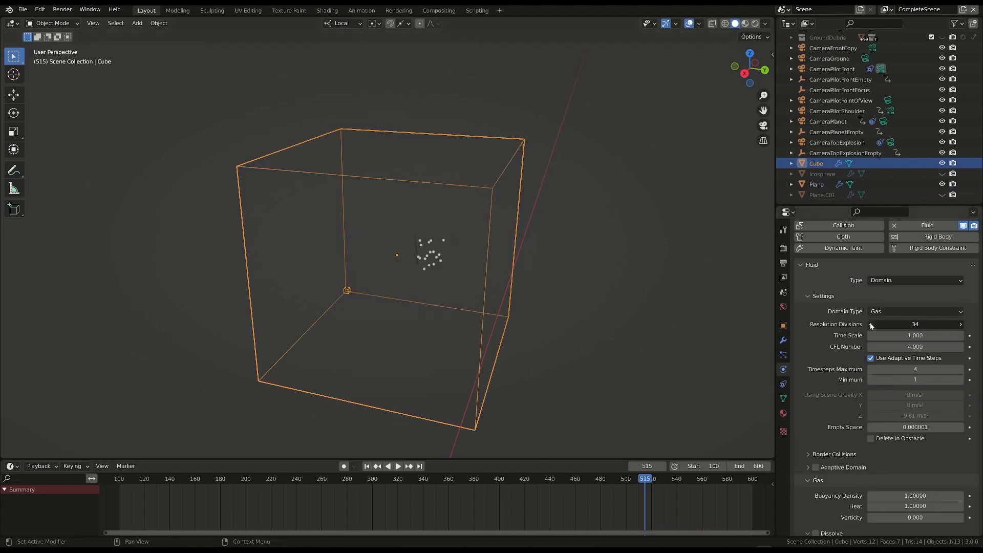
# Step: Replay the fire and smoke simulation from shortly before frame 500 to examine the refreshed result
pyautogui.click(617, 478)
pyautogui.press('space')
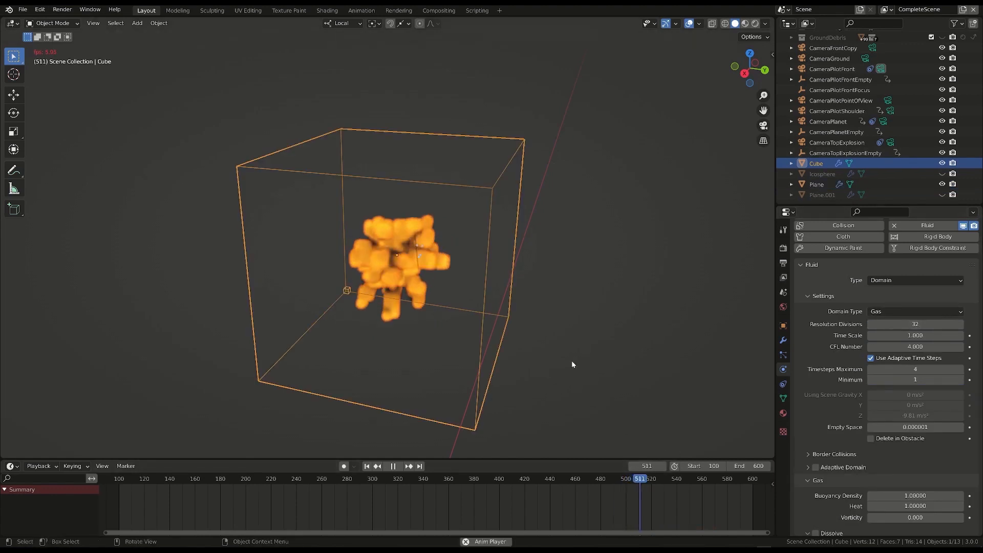
pyautogui.press('space')
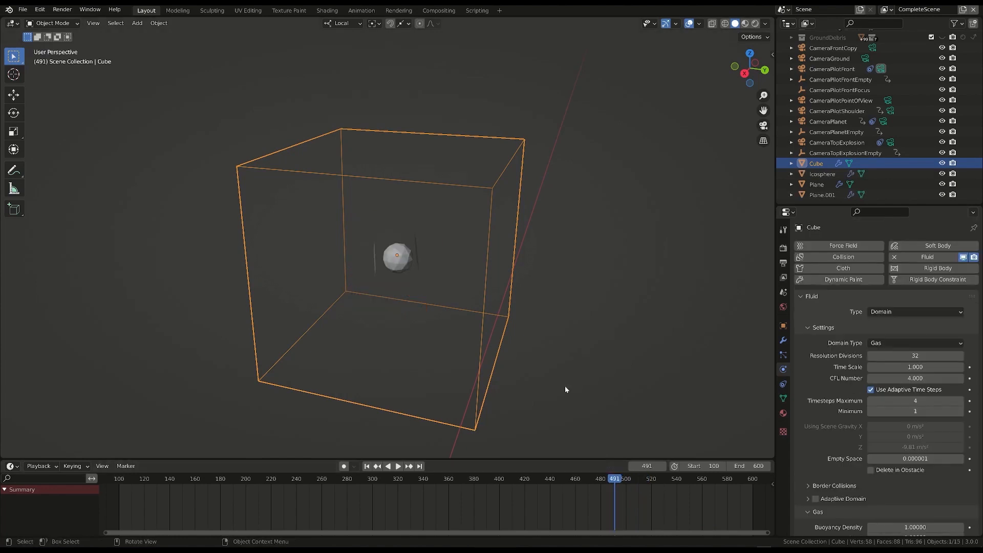
# Step: Compare the fluid flow settings of the icosphere and both planes, and open the Plane's particle system settings
pyautogui.click(809, 174)
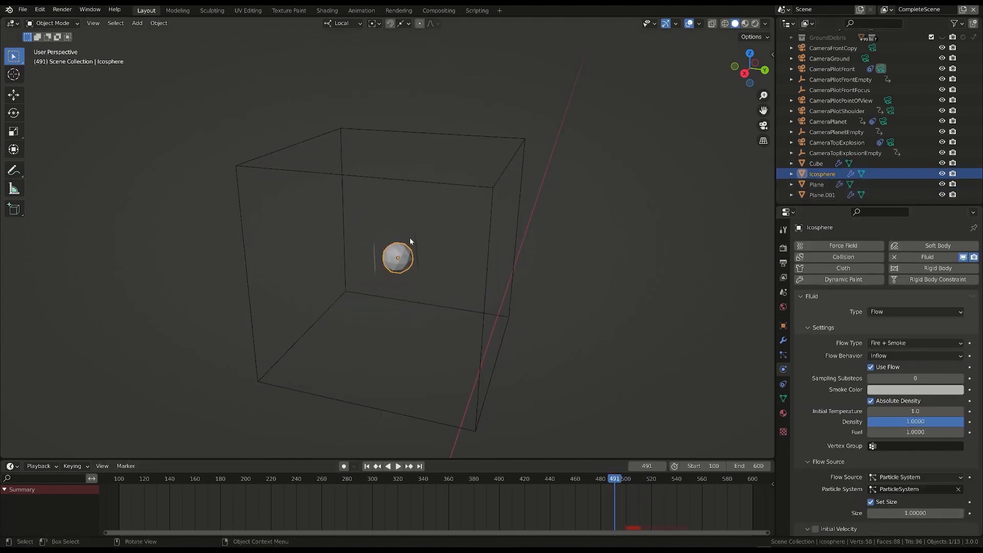
pyautogui.click(815, 188)
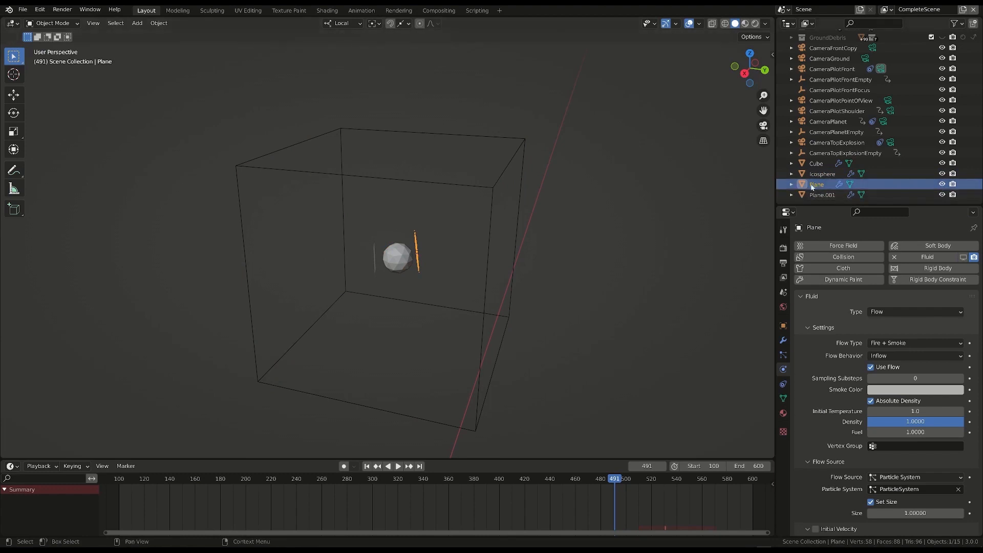
pyautogui.click(821, 196)
pyautogui.click(818, 187)
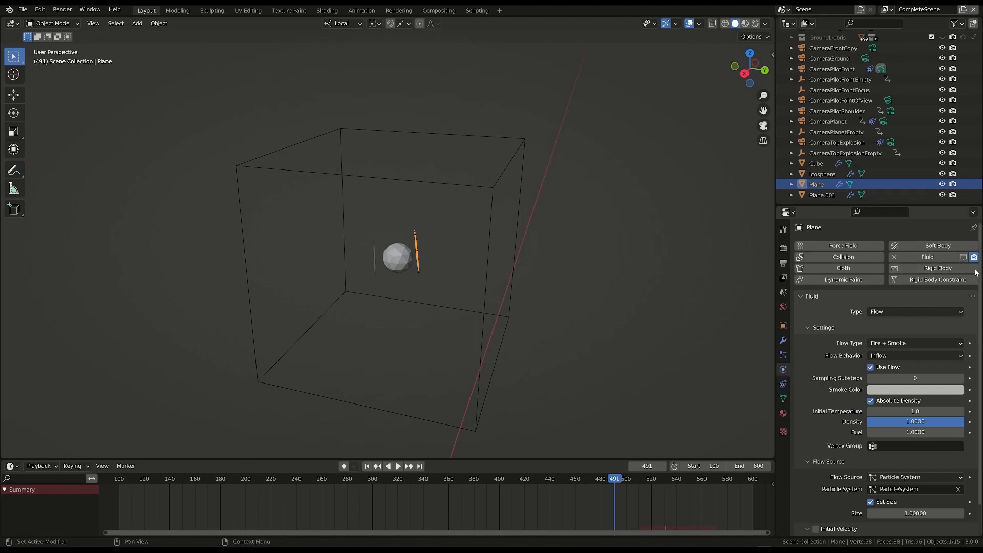
pyautogui.click(783, 357)
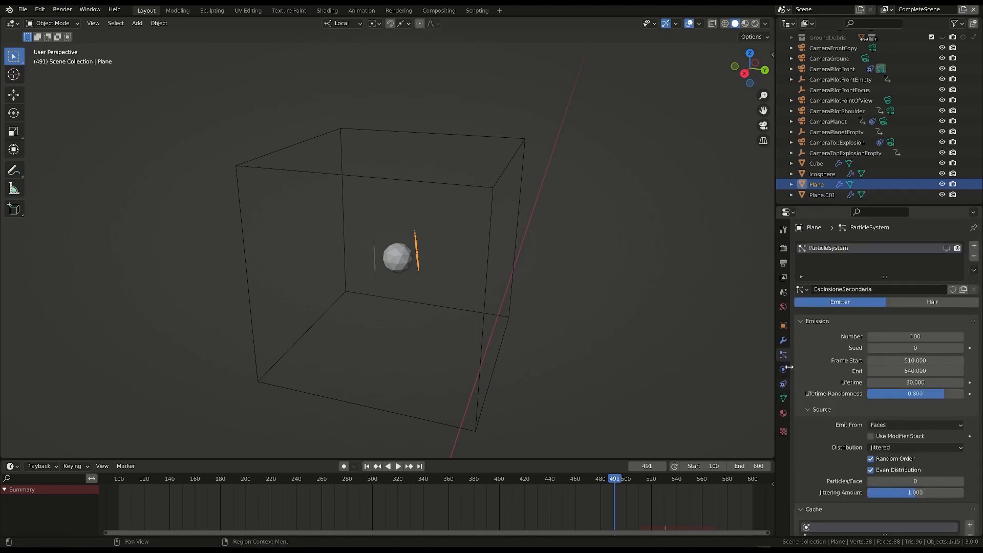
# Step: Show the icosphere's particle settings and play the simulation up to about frame 525
pyautogui.click(824, 175)
pyautogui.press('space')
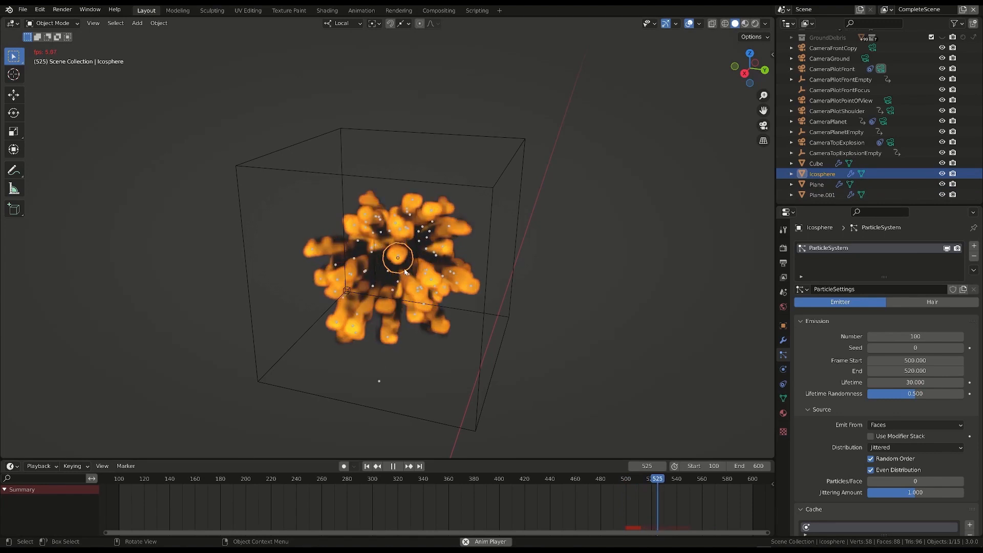
pyautogui.press('space')
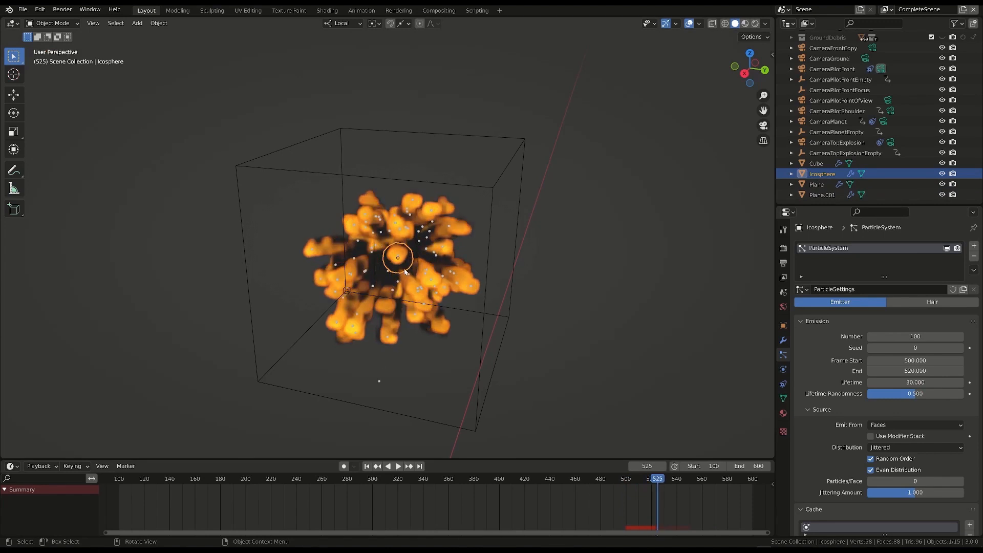
# Step: Set the particle size of the icosphere's fluid flow source to 2
pyautogui.click(783, 370)
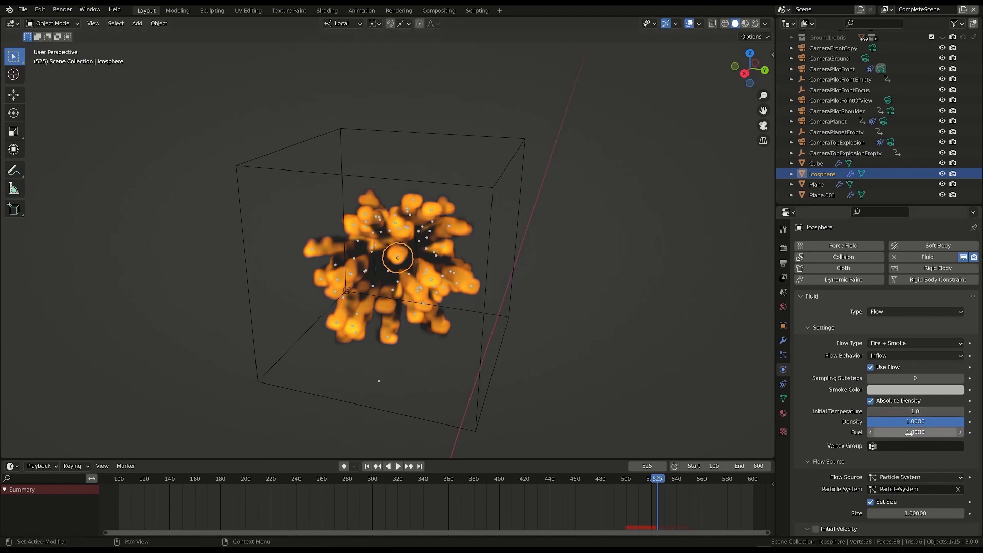
pyautogui.scroll(-2, 909, 433)
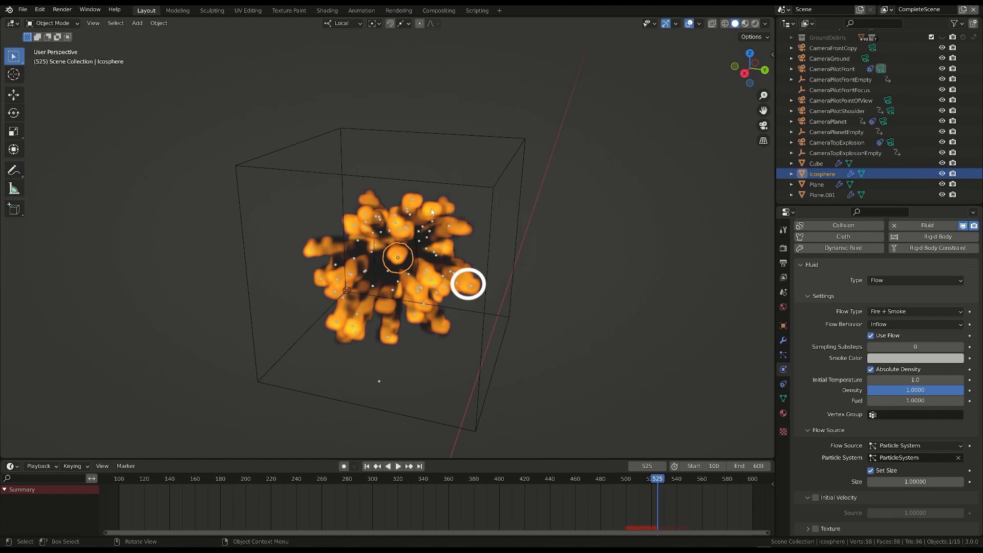
pyautogui.click(917, 482)
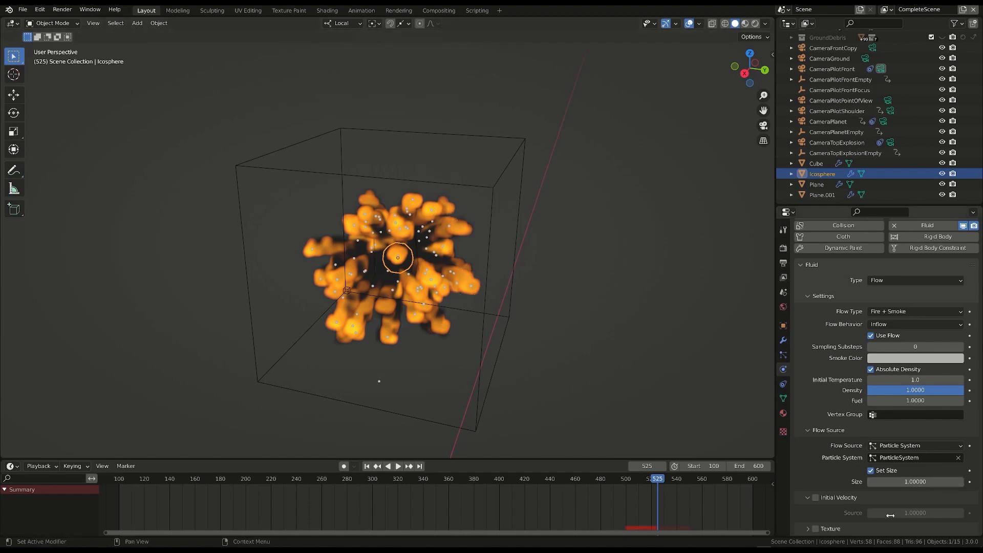
pyautogui.write('2')
pyautogui.press('Return')
# Step: Refresh the cube domain by changing Resolution Divisions to 34 and back to 32, and replay from about frame 500 to examine the flames
pyautogui.click(487, 186)
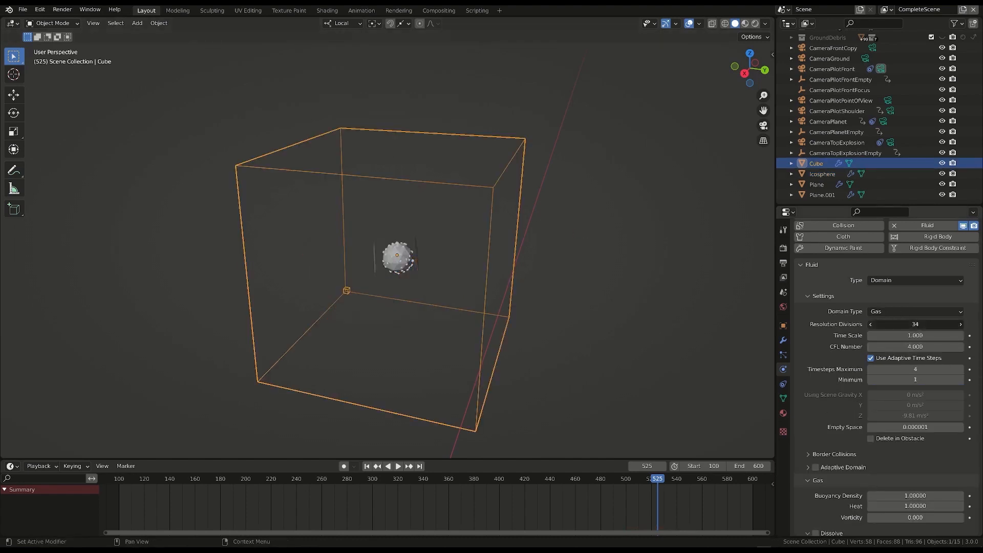
pyautogui.click(625, 478)
pyautogui.press('space')
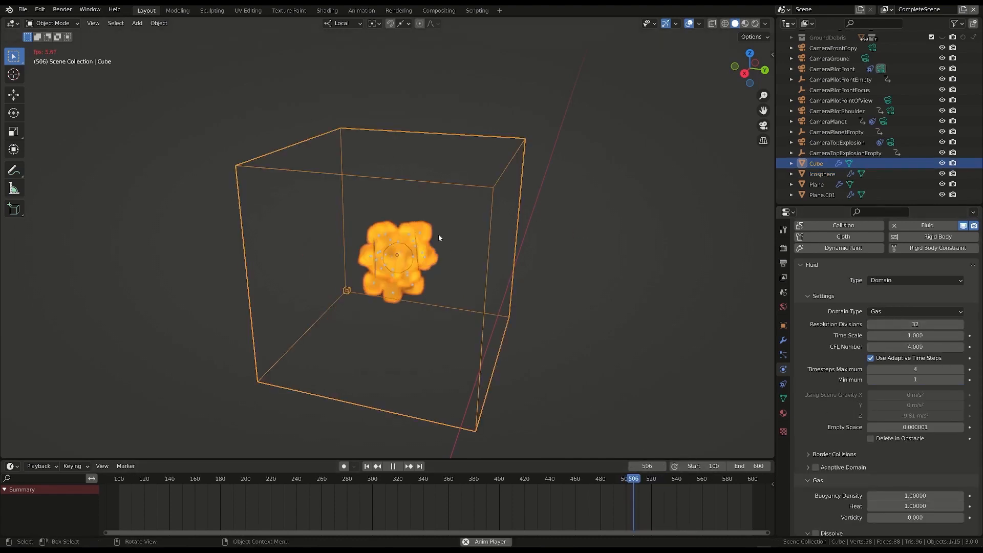
pyautogui.press('space')
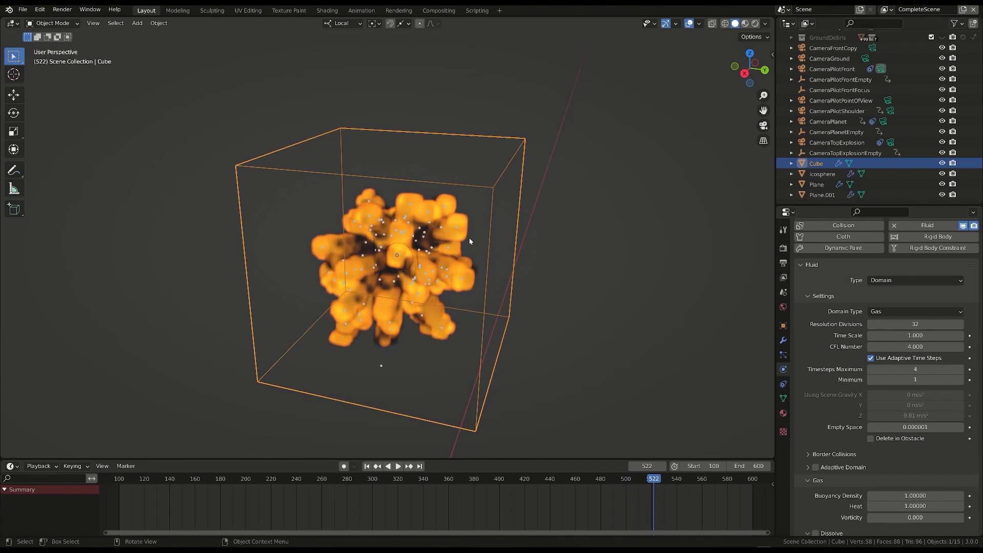
pyautogui.press('space')
pyautogui.press('space')
pyautogui.moveTo(460, 256); pyautogui.dragTo(499, 259, button='middle')
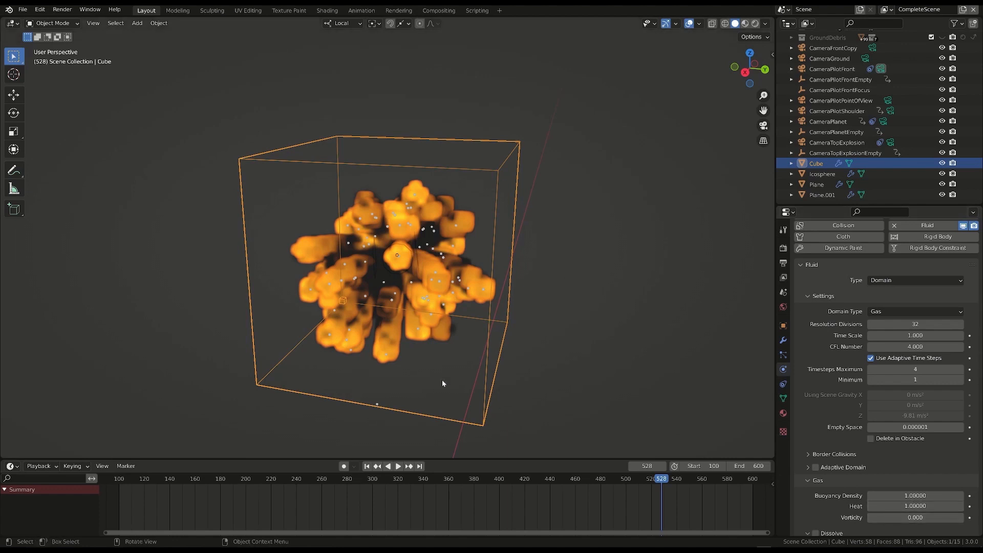
# Step: Set the particle size of the icosphere's fluid flow source to 0.3
pyautogui.scroll(-1, 917, 507)
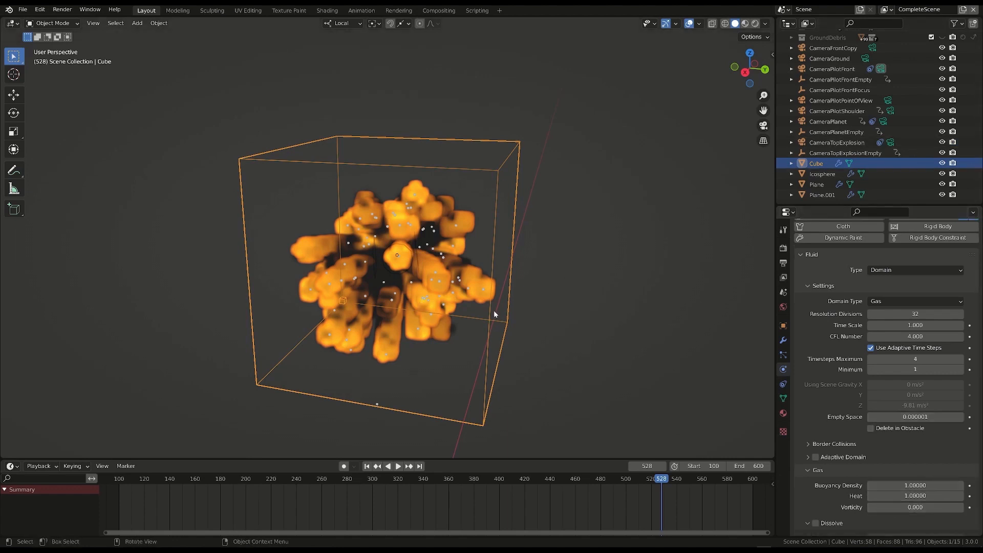
pyautogui.click(821, 174)
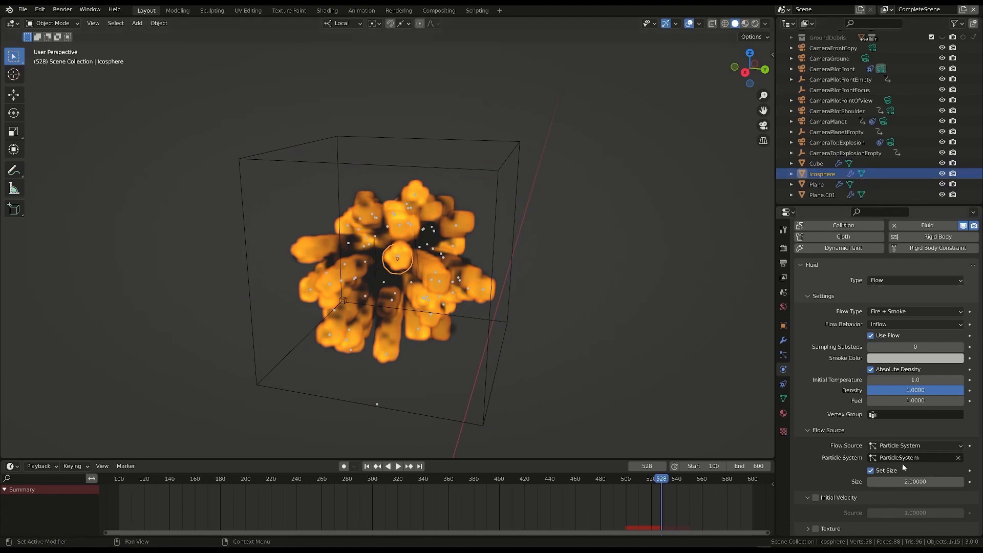
pyautogui.click(907, 482)
pyautogui.write('0.3')
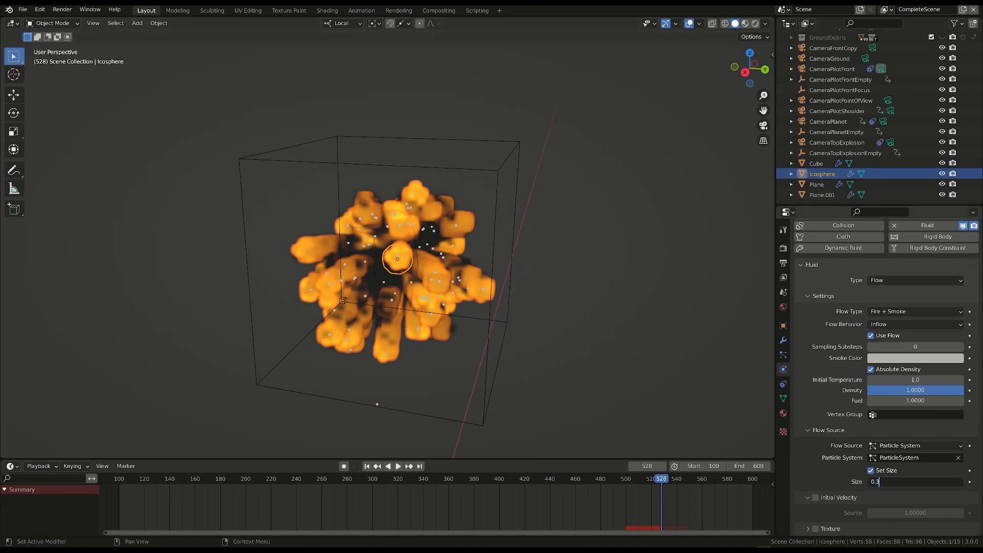
pyautogui.press('Return')
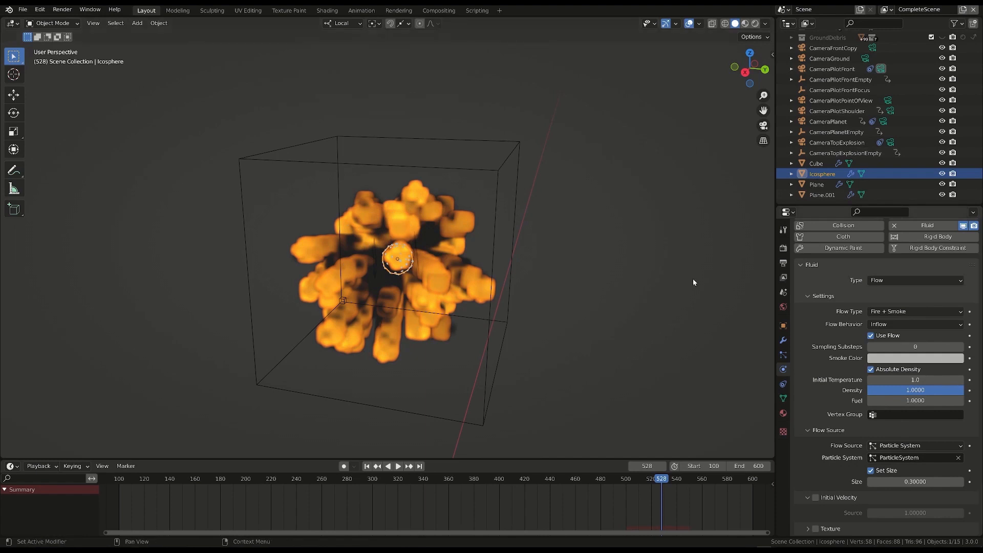
# Step: Refresh the cube domain by changing Resolution Divisions to 30 and back to 32, and replay the simulation up to about frame 533
pyautogui.click(518, 184)
pyautogui.click(872, 325)
pyautogui.click(961, 324)
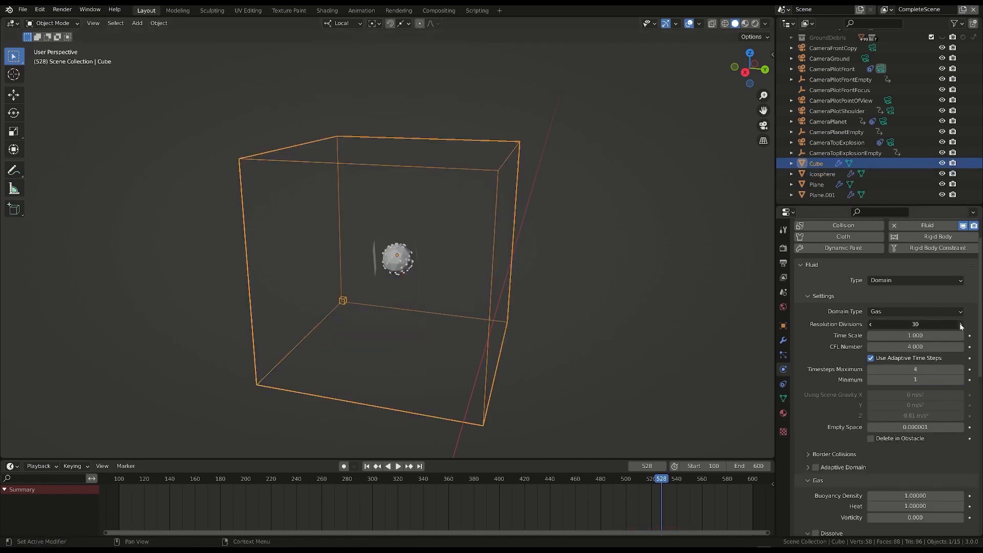
pyautogui.click(634, 476)
pyautogui.press('space')
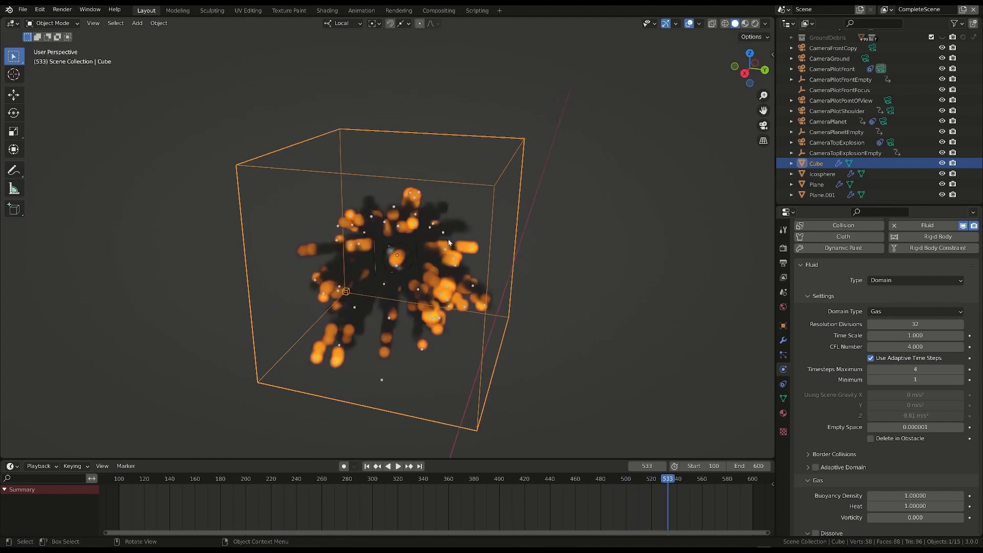
pyautogui.moveTo(423, 266); pyautogui.dragTo(439, 266, button='middle')
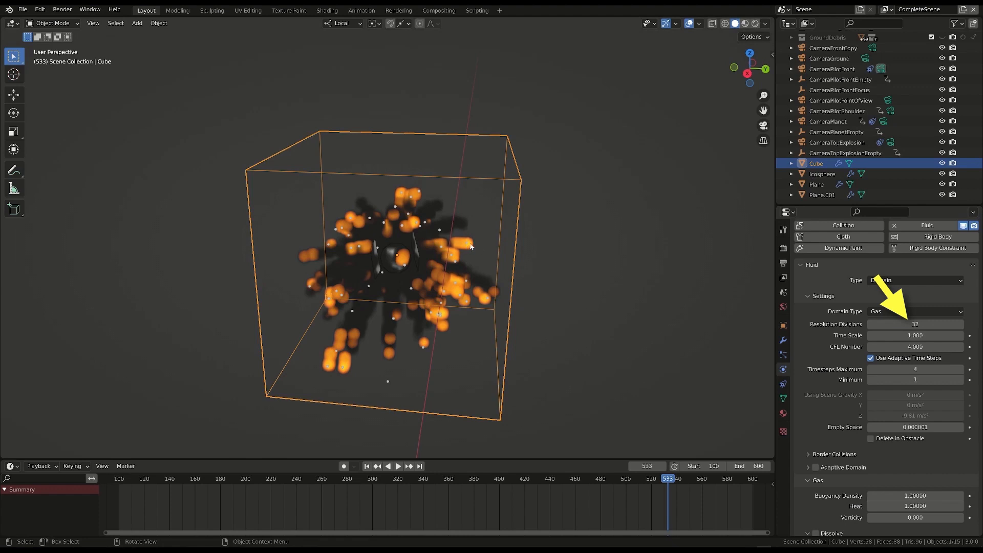
# Step: Set the cube domain's Resolution Divisions to 64
pyautogui.moveTo(471, 247); pyautogui.dragTo(390, 303, button='middle')
pyautogui.click(916, 324)
pyautogui.write('64')
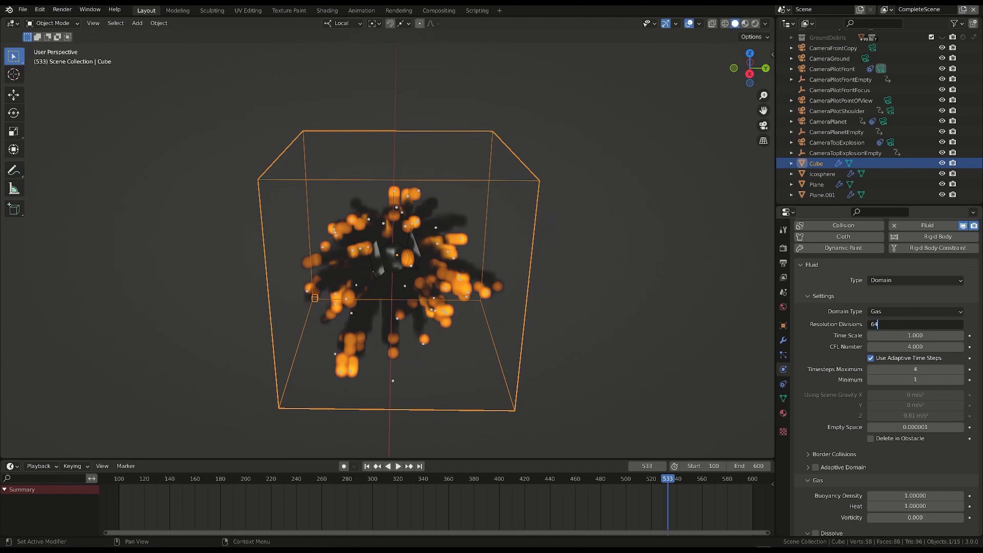
pyautogui.press('Return')
# Step: Replay the higher-resolution simulation from about frame 495 to frame 524, and show the icosphere's flow settings
pyautogui.click(620, 481)
pyautogui.press('space')
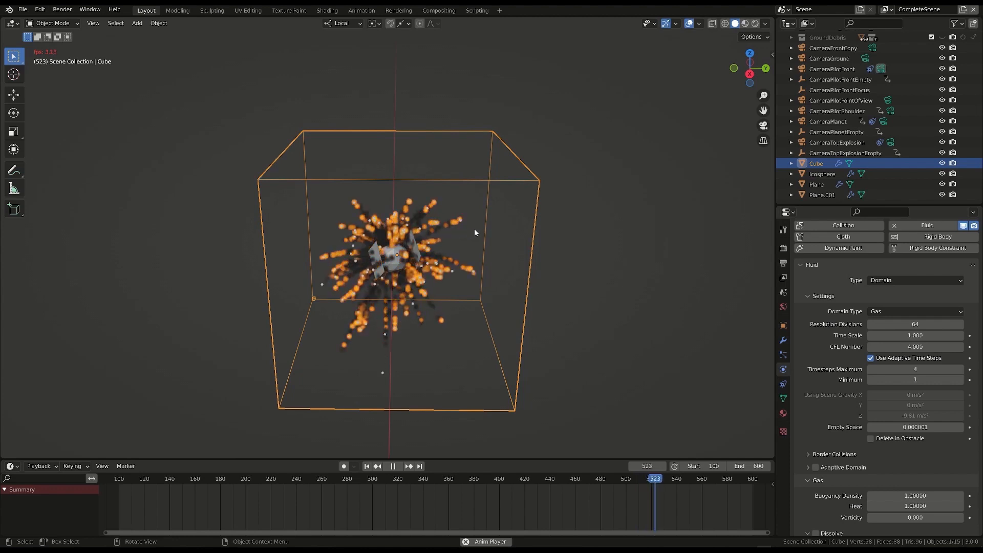
pyautogui.press('space')
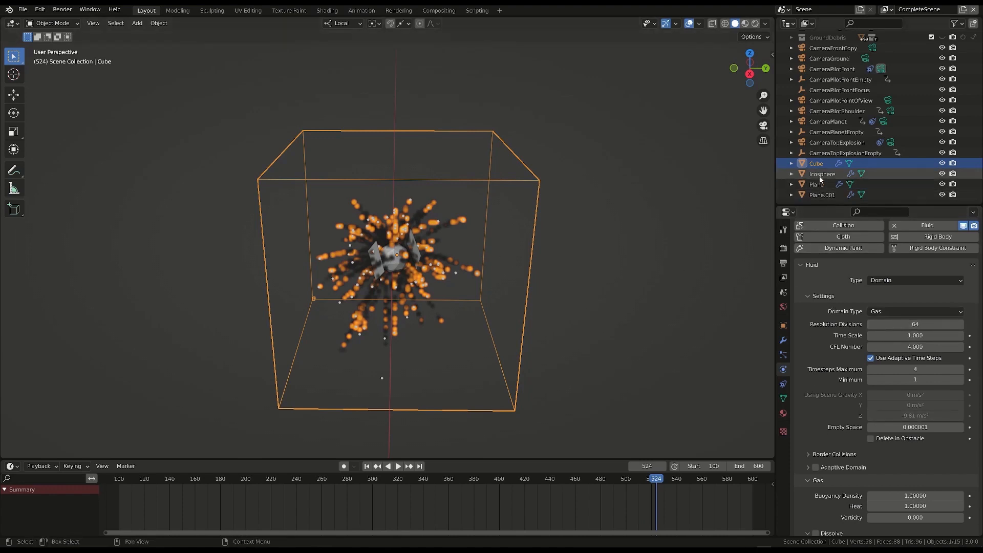
pyautogui.click(800, 175)
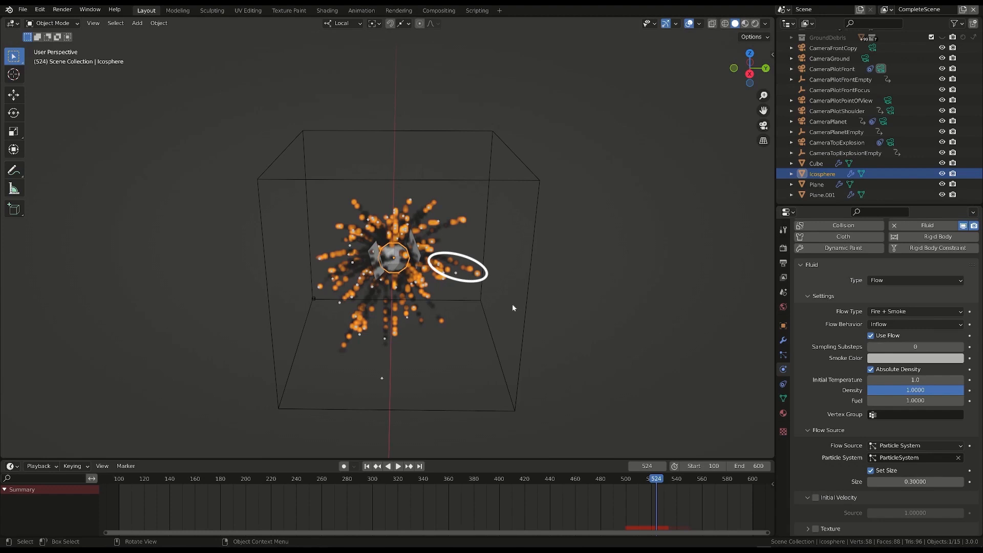
# Step: Set the Sampling Substeps of the icosphere's fluid flow to 6
pyautogui.scroll(3, 513, 307)
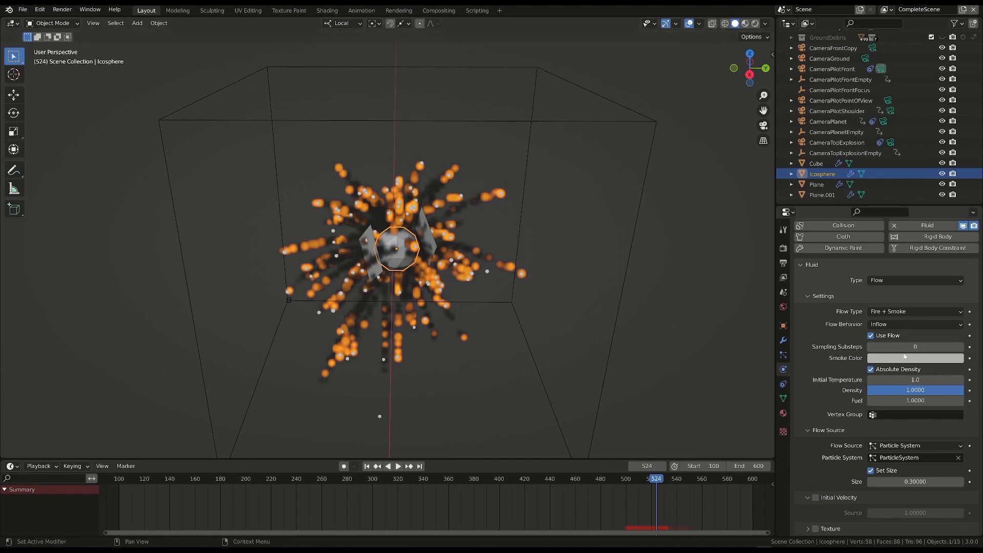
pyautogui.click(919, 347)
pyautogui.write('6')
pyautogui.press('Return')
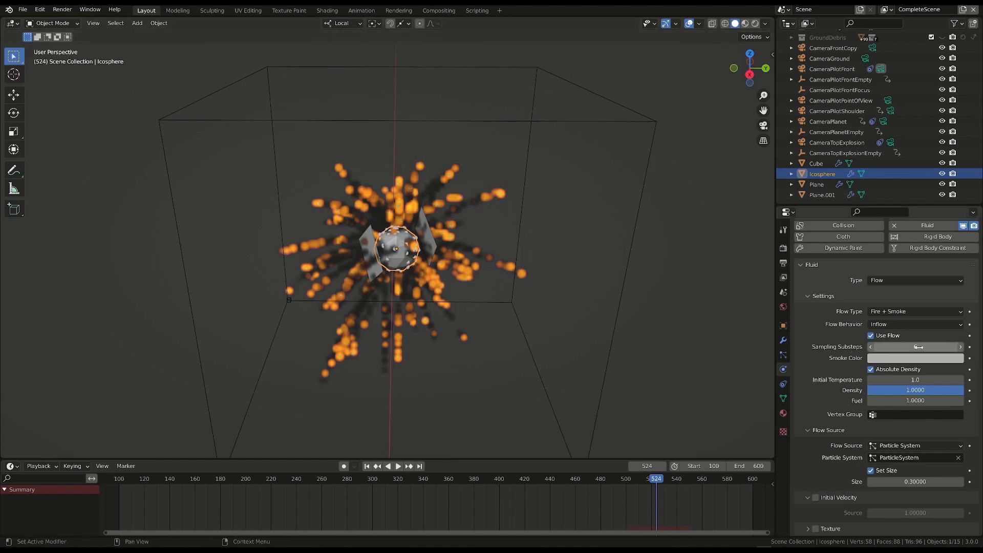
# Step: Refresh the cube domain by changing Resolution Divisions to 62 and back to 64, replay up to frame 524, and step back to frame 523
pyautogui.click(641, 204)
pyautogui.click(871, 326)
pyautogui.click(960, 326)
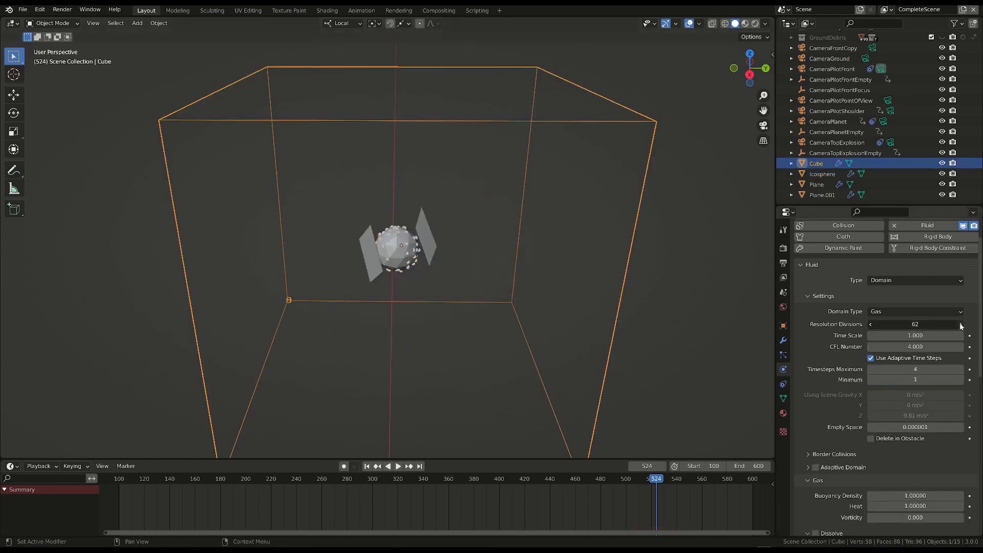
pyautogui.click(622, 478)
pyautogui.press('space')
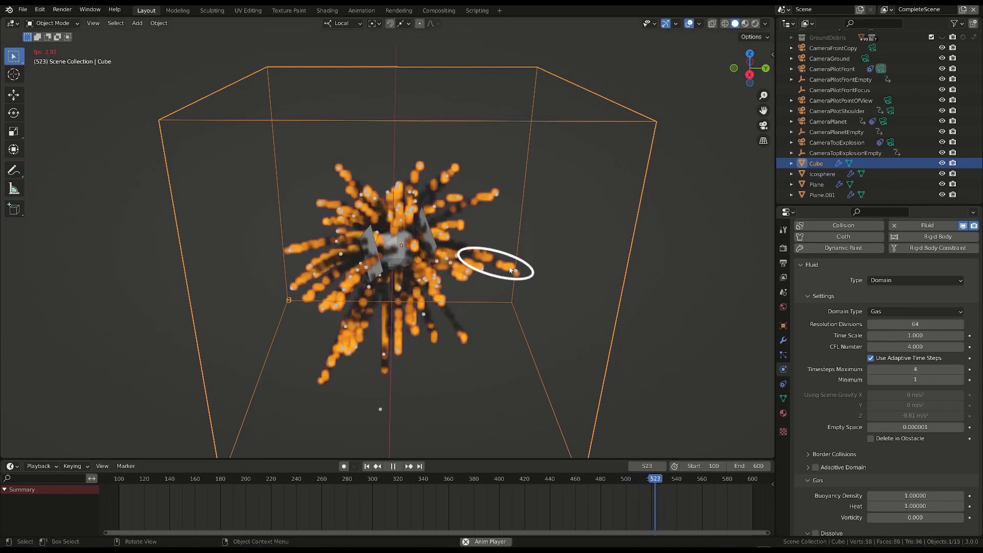
pyautogui.press('space')
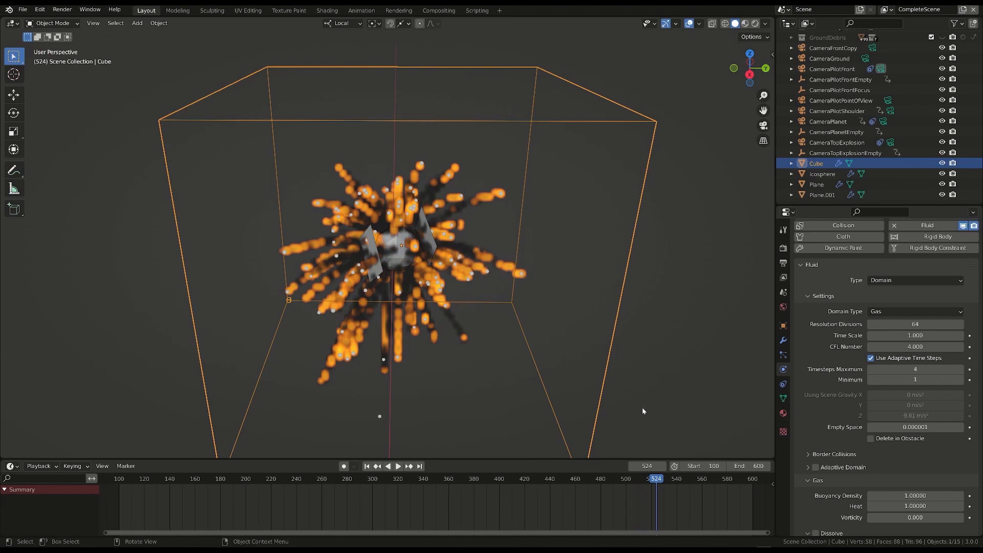
pyautogui.press('Left')
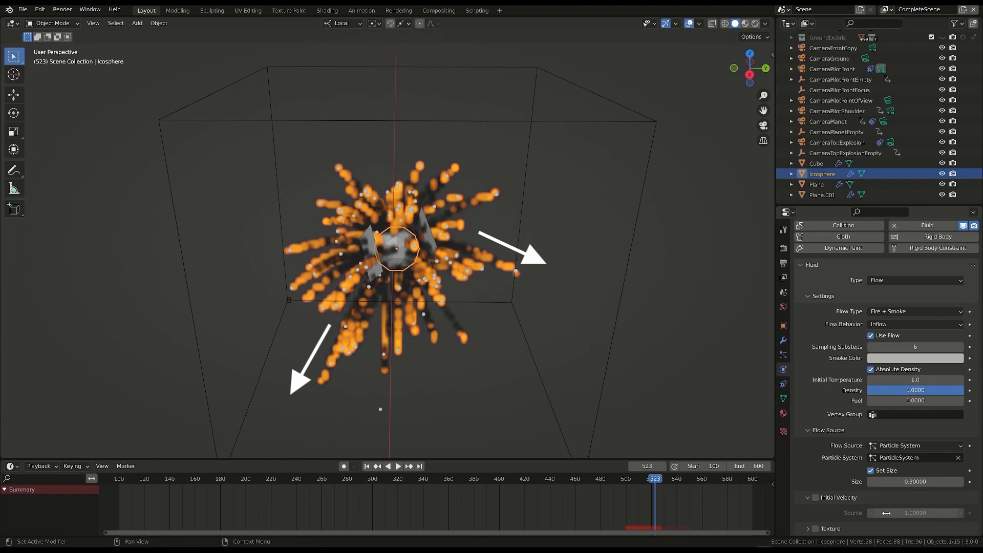
# Step: Enable Initial Velocity on the icosphere's flow, and replay the refreshed simulation from just before frame 500 to frame 524
pyautogui.click(816, 497)
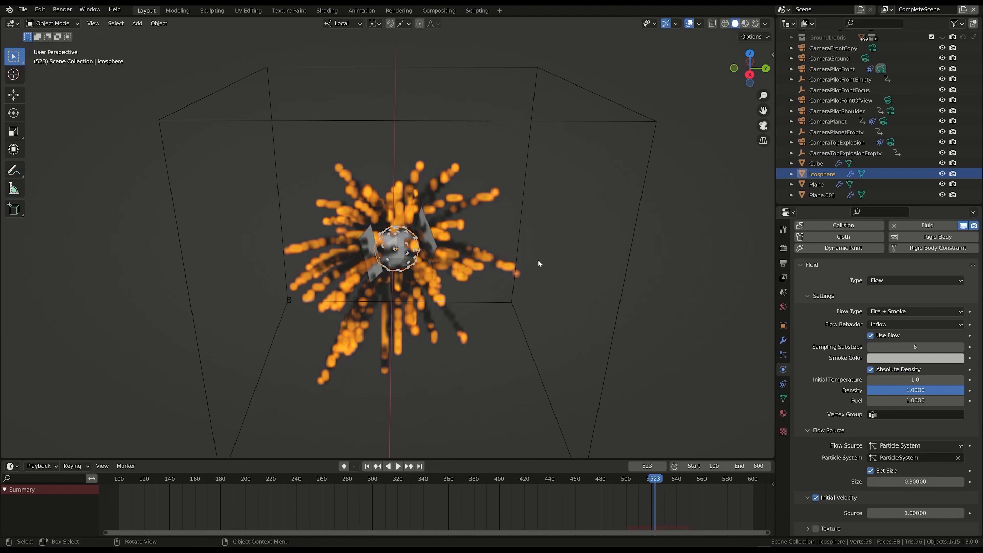
pyautogui.click(559, 128)
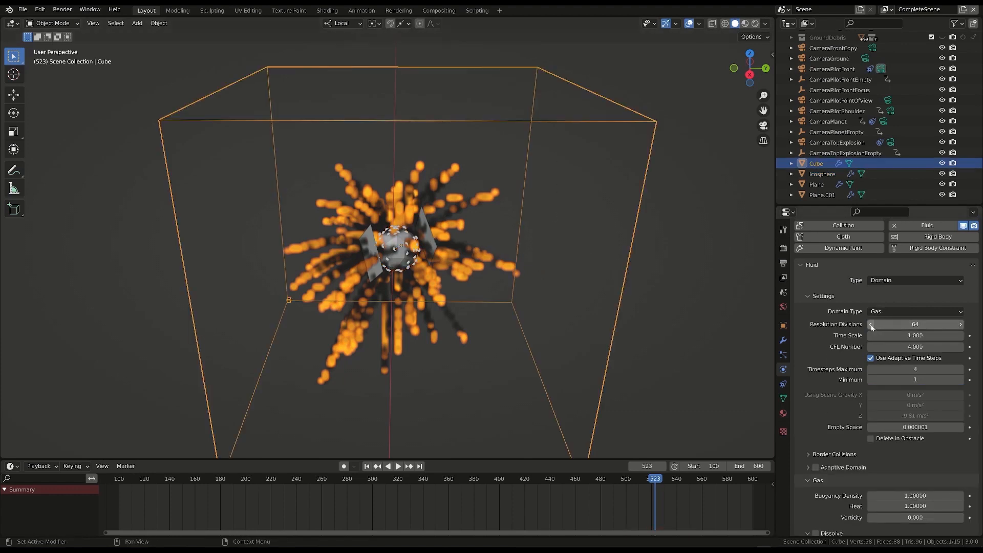
pyautogui.click(871, 325)
pyautogui.hotkey('ctrl', 'z')
pyautogui.click(621, 478)
pyautogui.press('space')
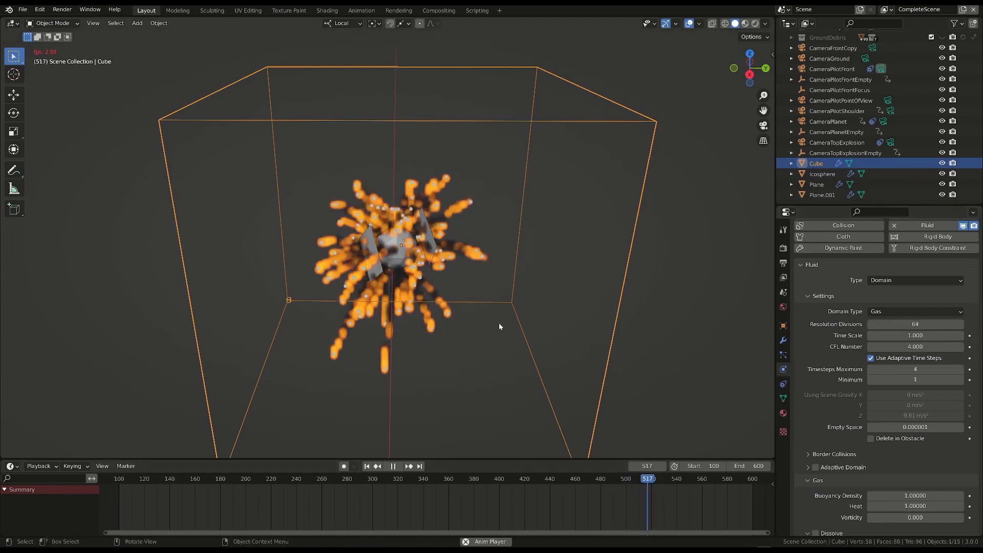
pyautogui.press('space')
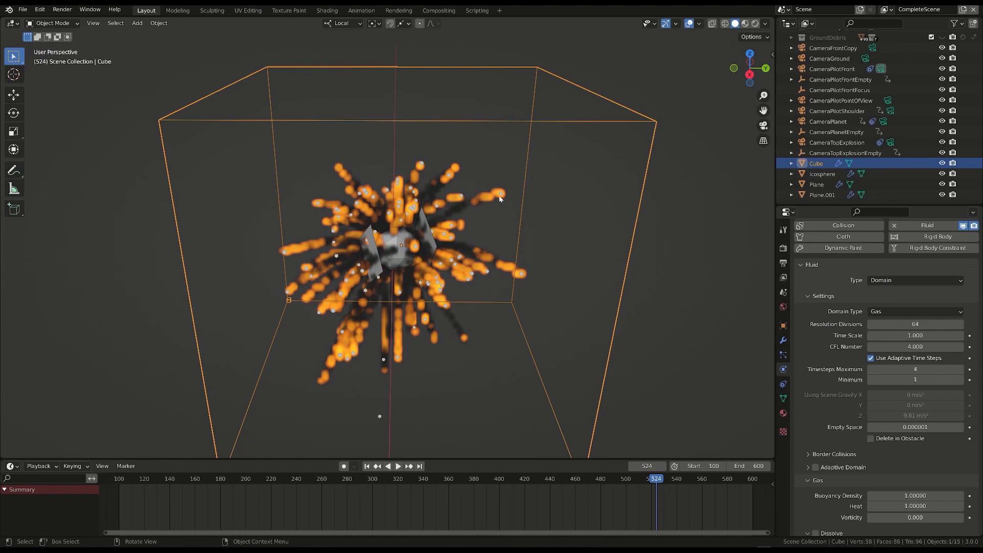
# Step: Set the icosphere's flow particle size to 1, and replay the refreshed simulation up to frame 532, viewing the explosion from another angle
pyautogui.click(823, 174)
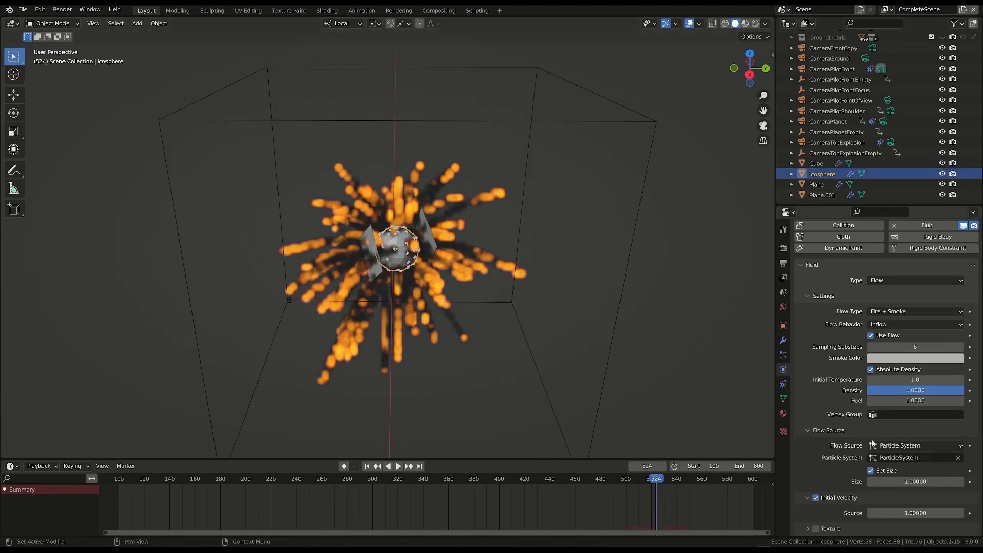
pyautogui.click(816, 164)
pyautogui.moveTo(883, 324); pyautogui.dragTo(968, 325)
pyautogui.click(612, 475)
pyautogui.press('space')
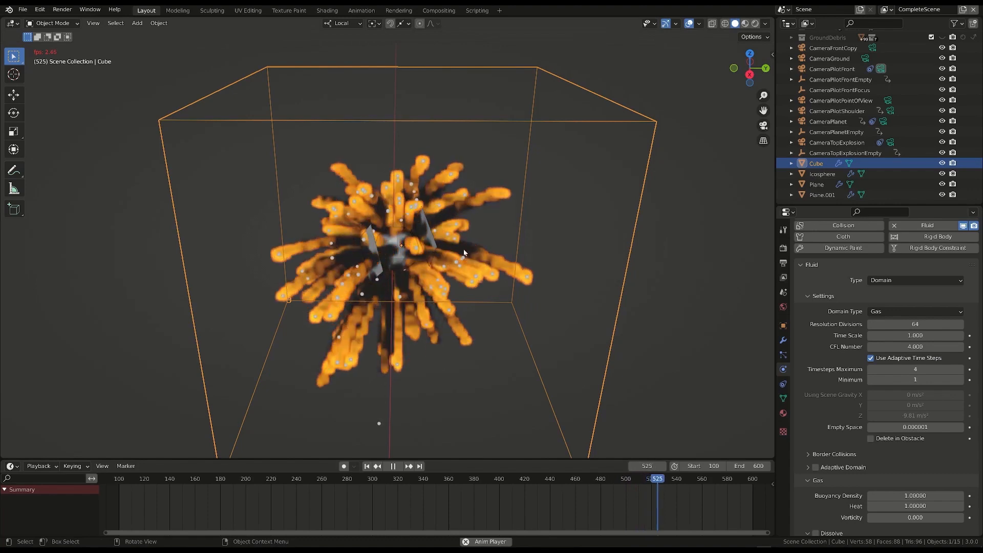
pyautogui.press('space')
pyautogui.moveTo(465, 253); pyautogui.dragTo(582, 344, button='middle')
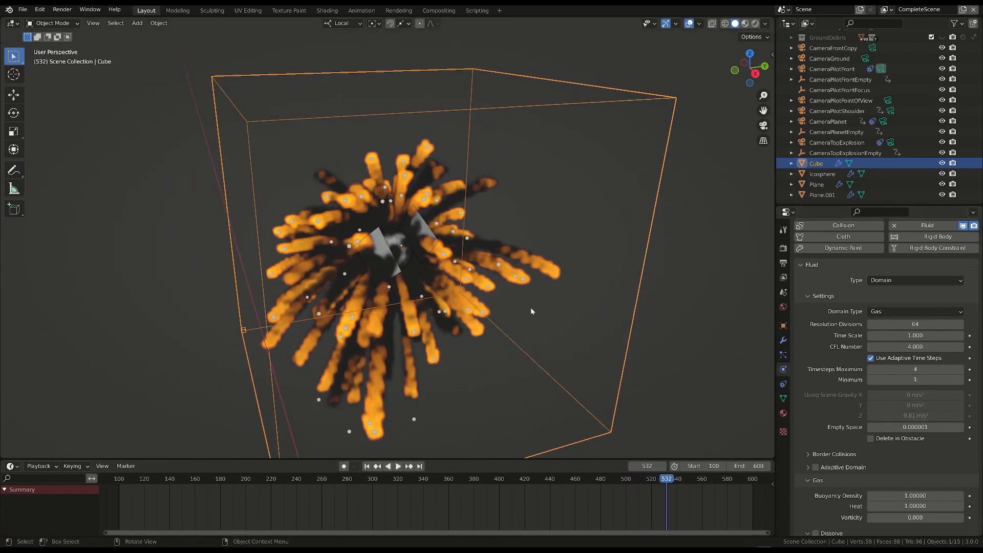
pyautogui.moveTo(531, 310); pyautogui.dragTo(609, 272, button='middle')
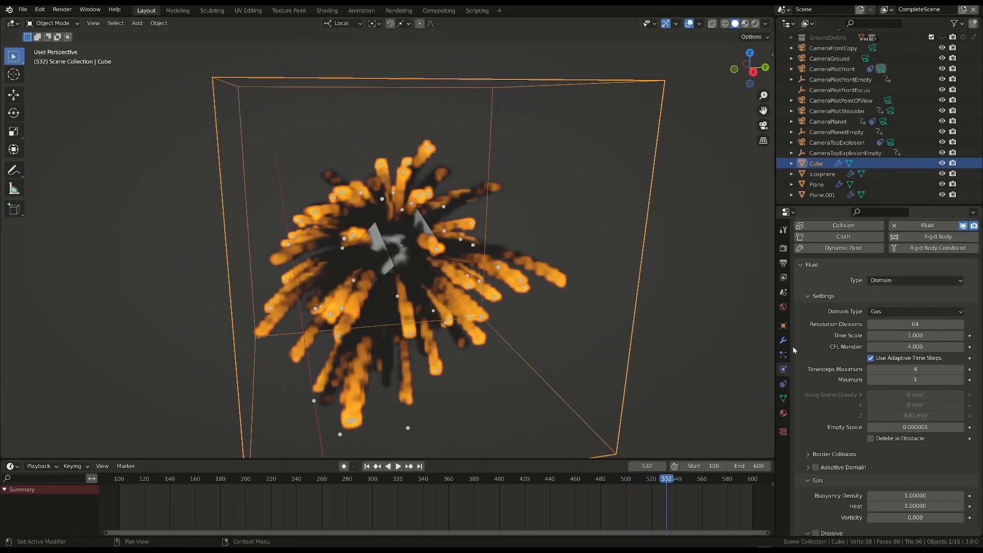
# Step: Set the icosphere's Initial Velocity source to 1 and its flow particle size to 2
pyautogui.click(823, 174)
pyautogui.doubleClick(875, 513)
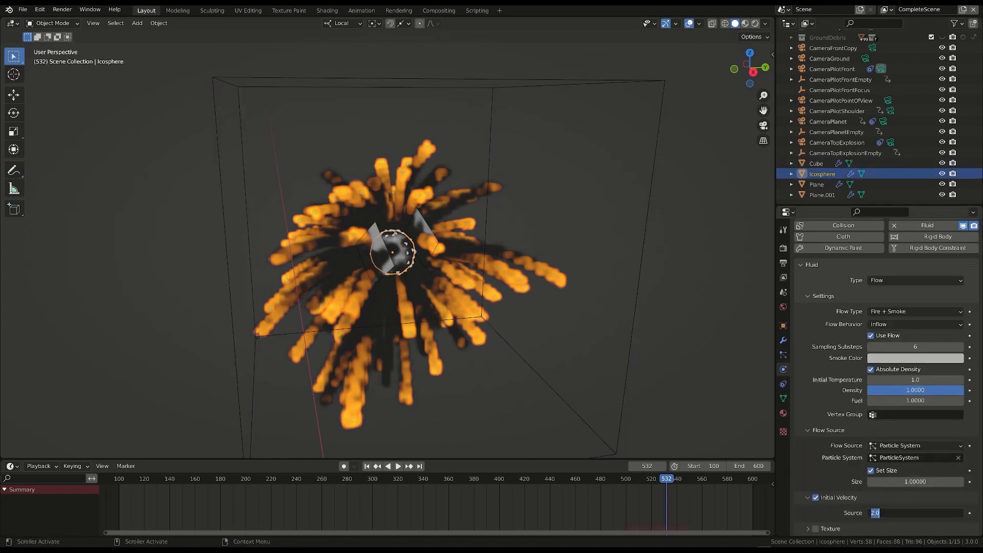
pyautogui.write('1')
pyautogui.press('Return')
pyautogui.doubleClick(876, 482)
pyautogui.write('2')
pyautogui.press('Return')
# Step: Refresh the cube domain at 64 Resolution Divisions and replay the simulation up to frame 536
pyautogui.click(641, 266)
pyautogui.click(872, 325)
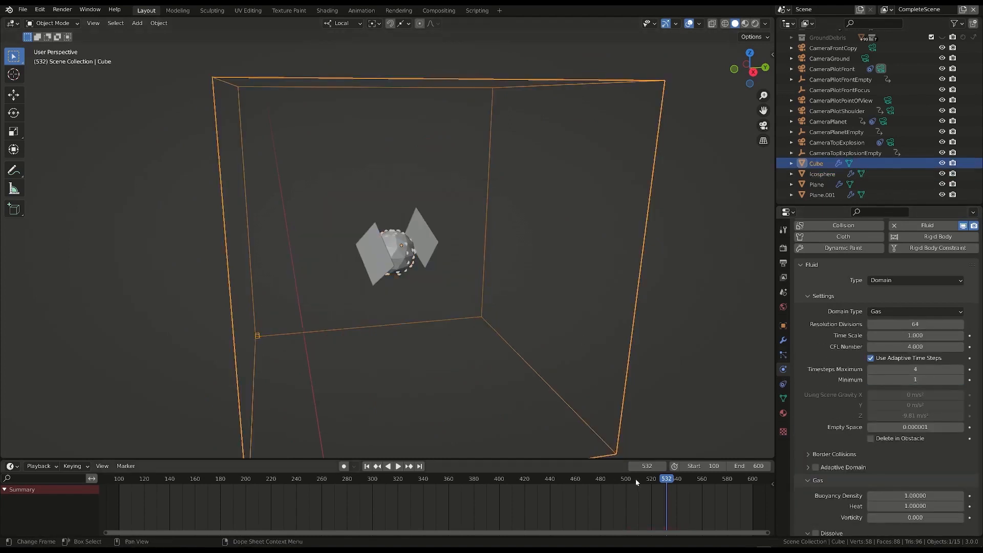
pyautogui.click(615, 476)
pyautogui.press('space')
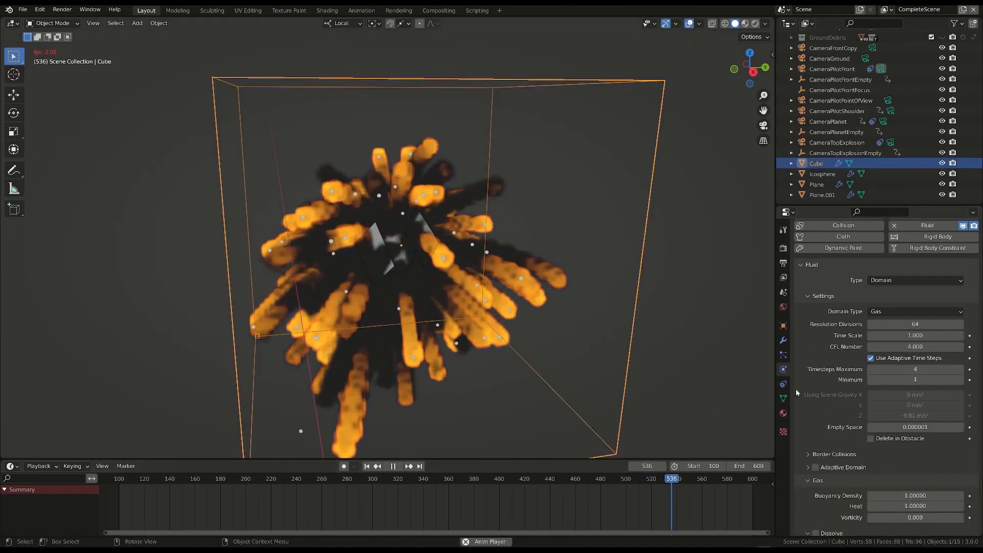
pyautogui.press('space')
pyautogui.click(822, 174)
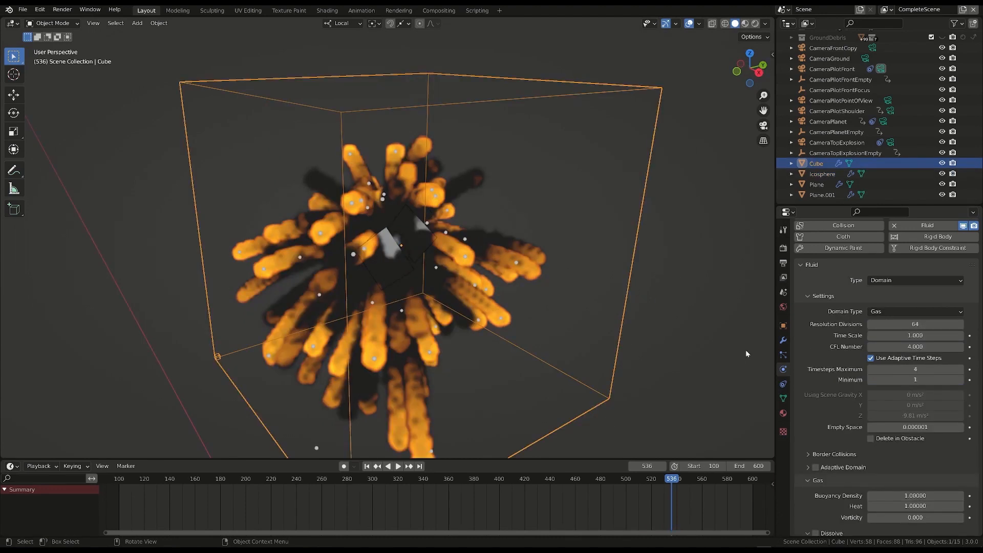
# Step: Inspect the explosion and the domain's Timesteps Maximum of 4, and show the icosphere's flow settings
pyautogui.scroll(1, 912, 333)
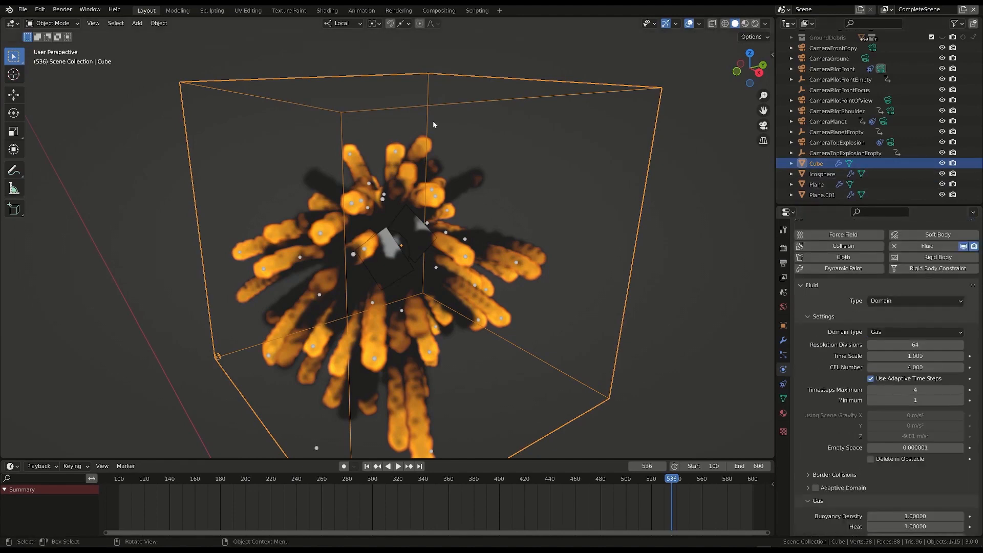
pyautogui.moveTo(434, 124); pyautogui.dragTo(451, 220, button='middle')
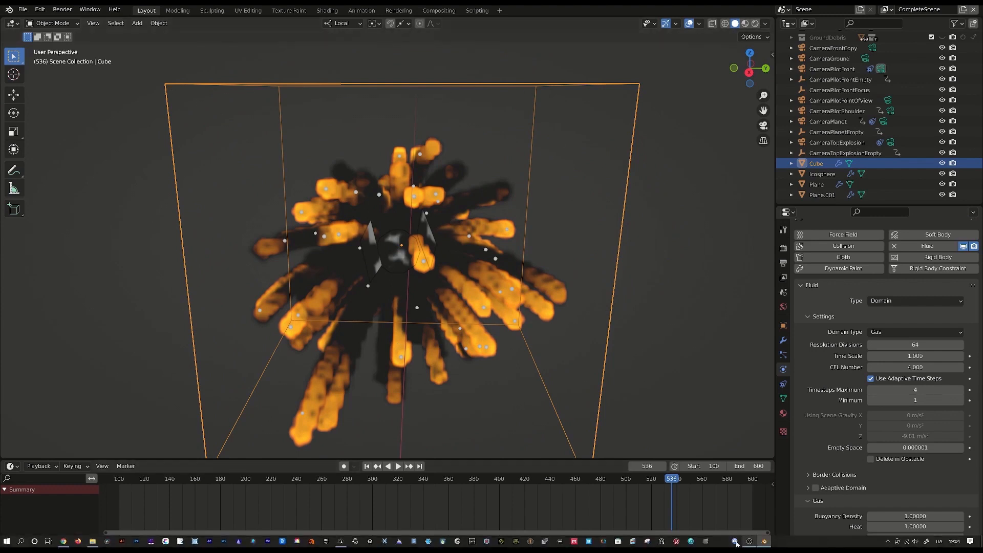
pyautogui.moveTo(404, 218); pyautogui.dragTo(404, 212, button='middle')
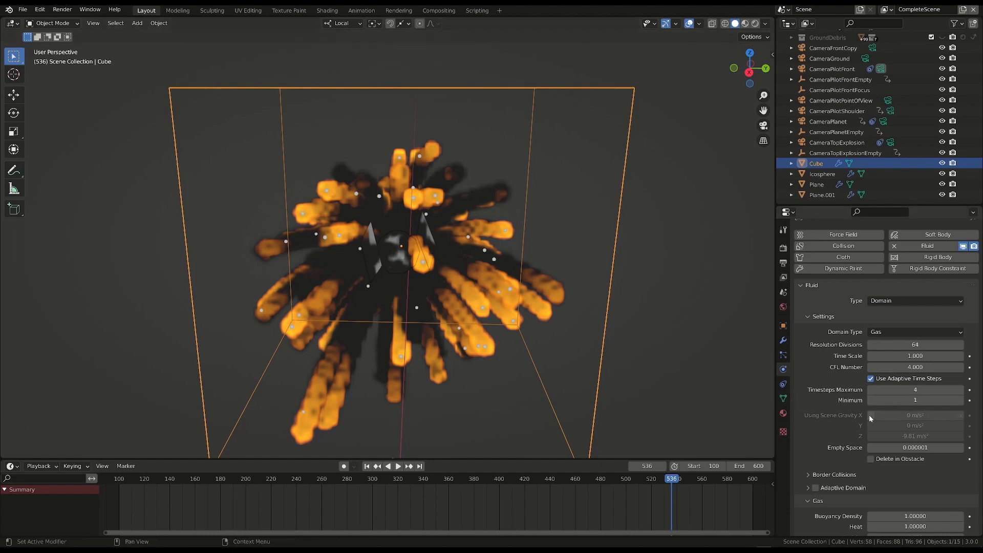
pyautogui.click(901, 389)
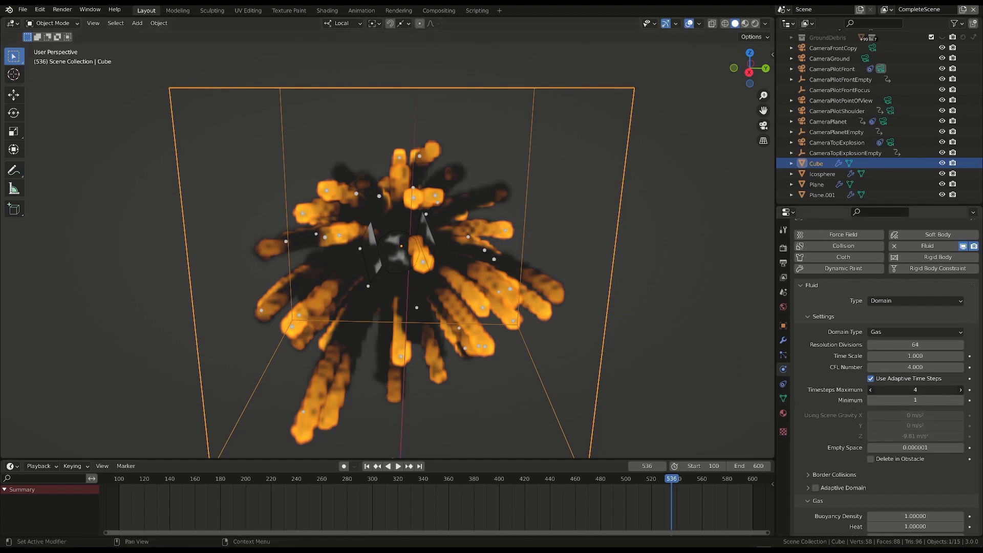
pyautogui.press('Return')
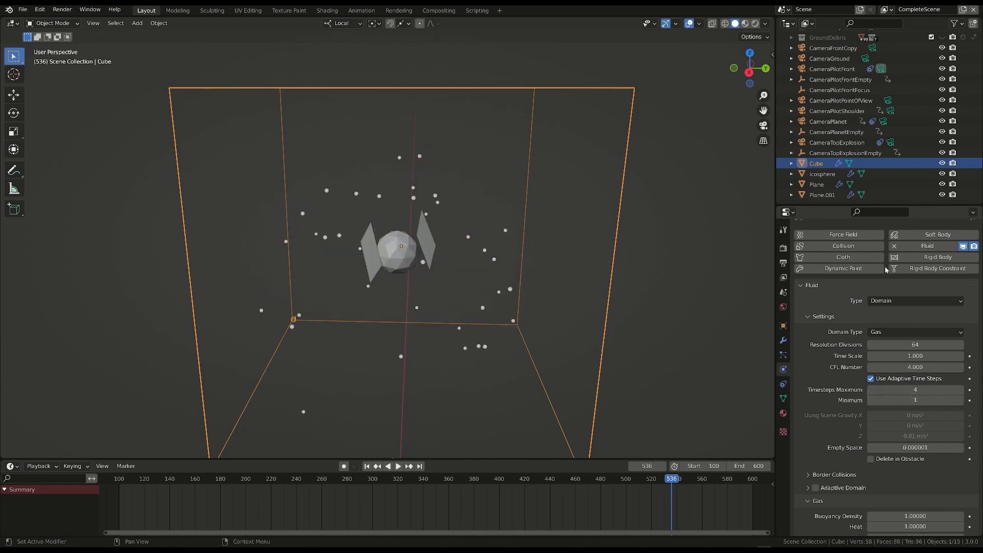
pyautogui.click(822, 174)
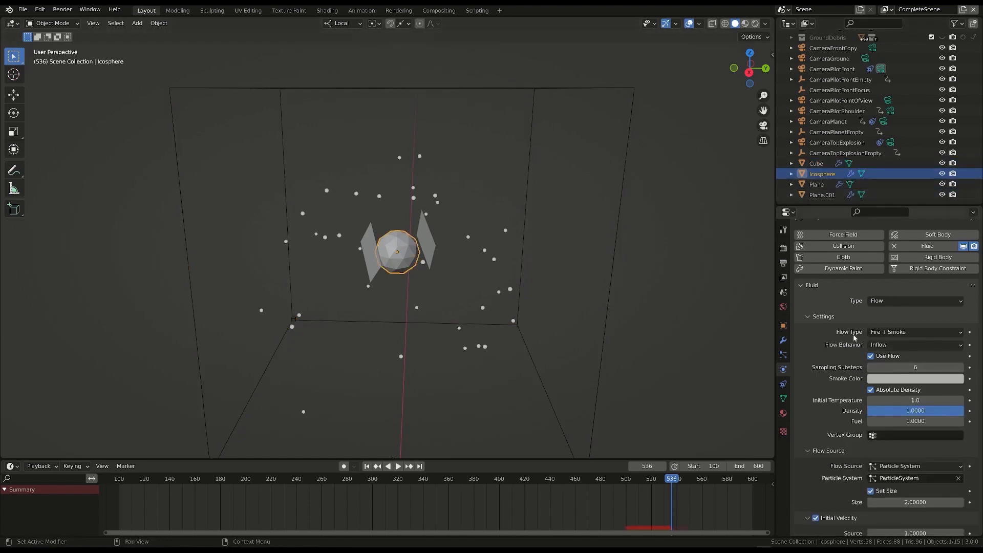
# Step: Set the cube domain's Time Scale to 0.7
pyautogui.click(504, 147)
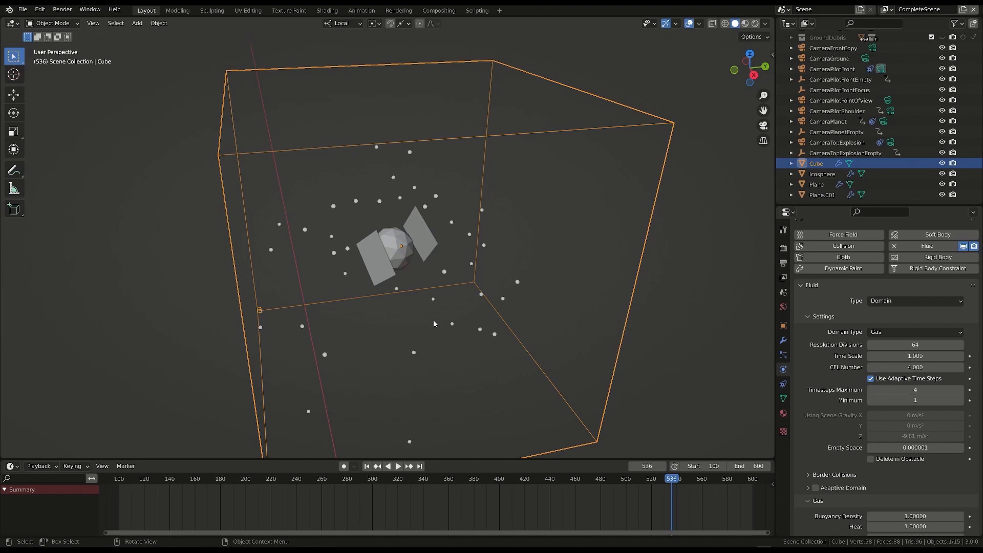
pyautogui.click(928, 355)
pyautogui.write('0.7')
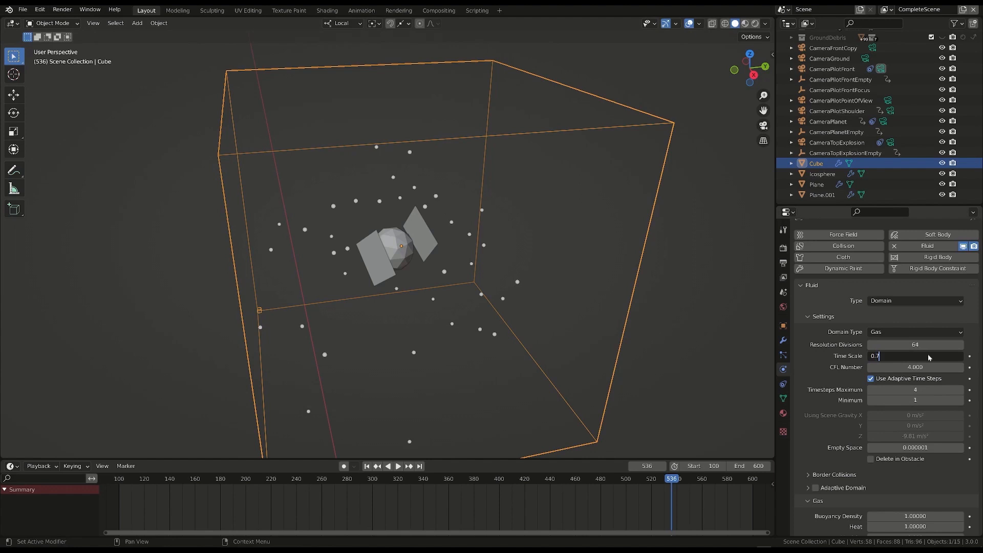
pyautogui.press('Return')
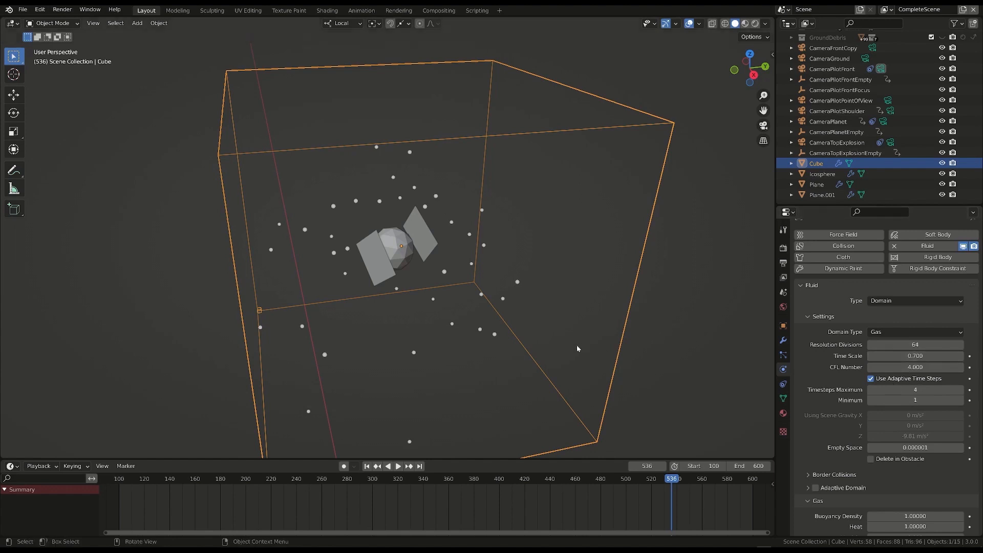
# Step: Examine the cube domain's Border Collisions, Adaptive Domain, Gas, Noise and Fire settings
pyautogui.scroll(-5, 919, 410)
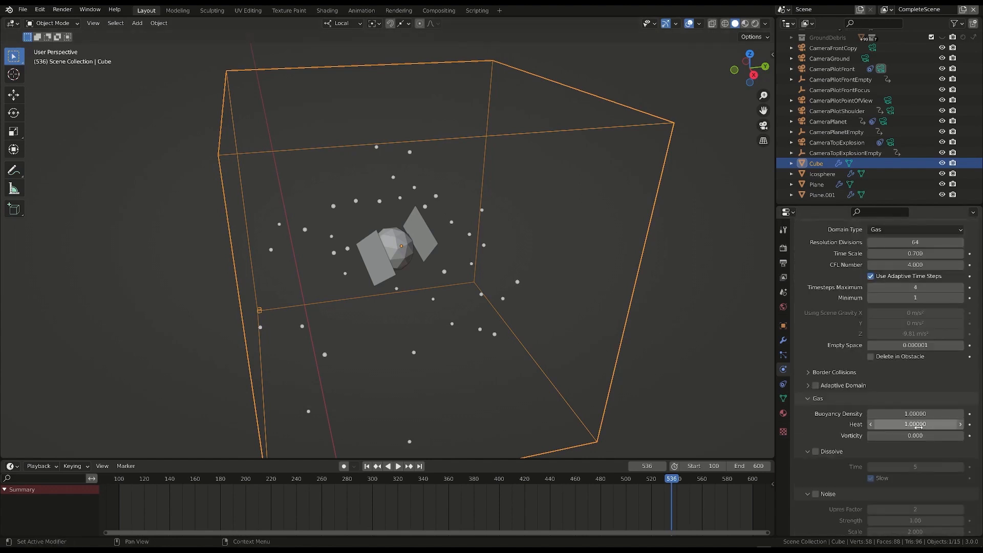
pyautogui.click(843, 376)
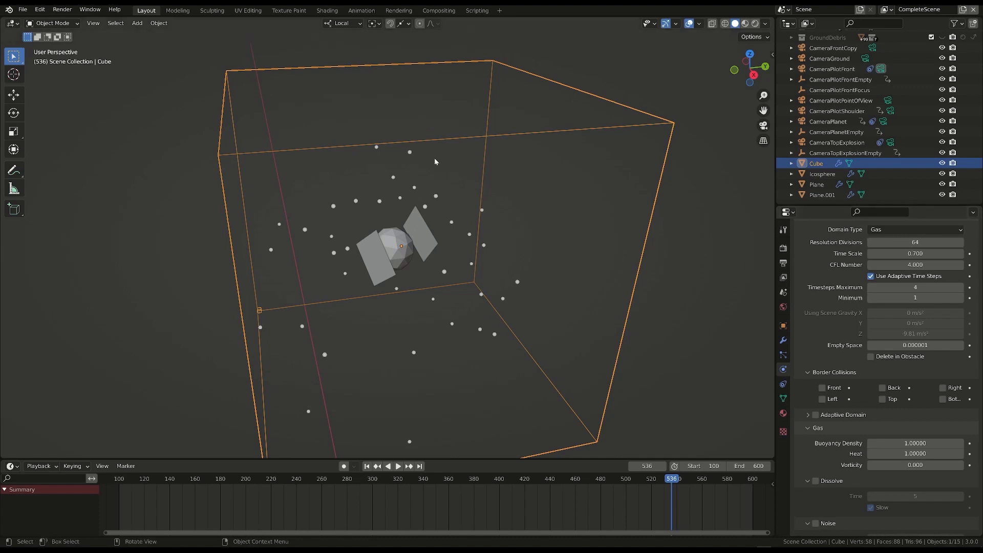
pyautogui.scroll(-2, 845, 390)
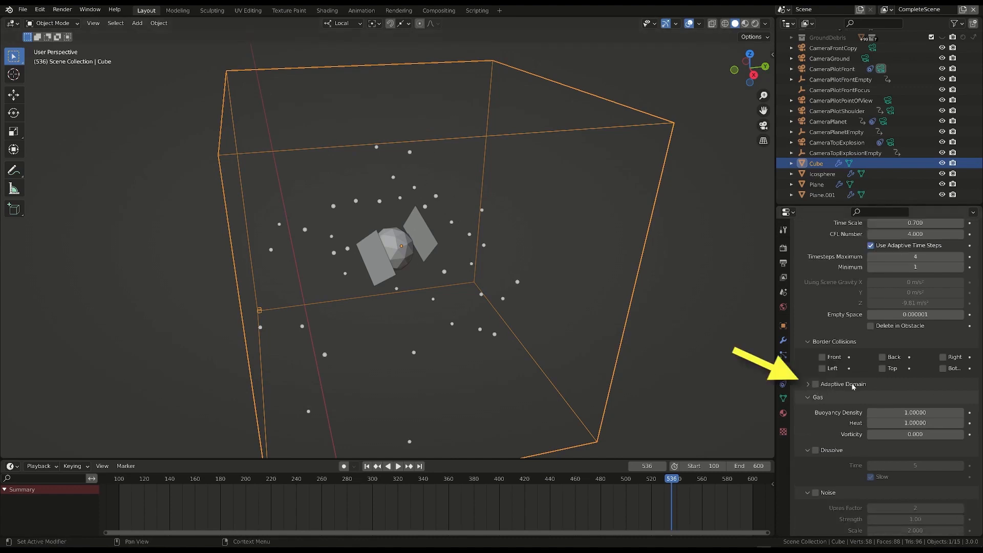
pyautogui.click(811, 384)
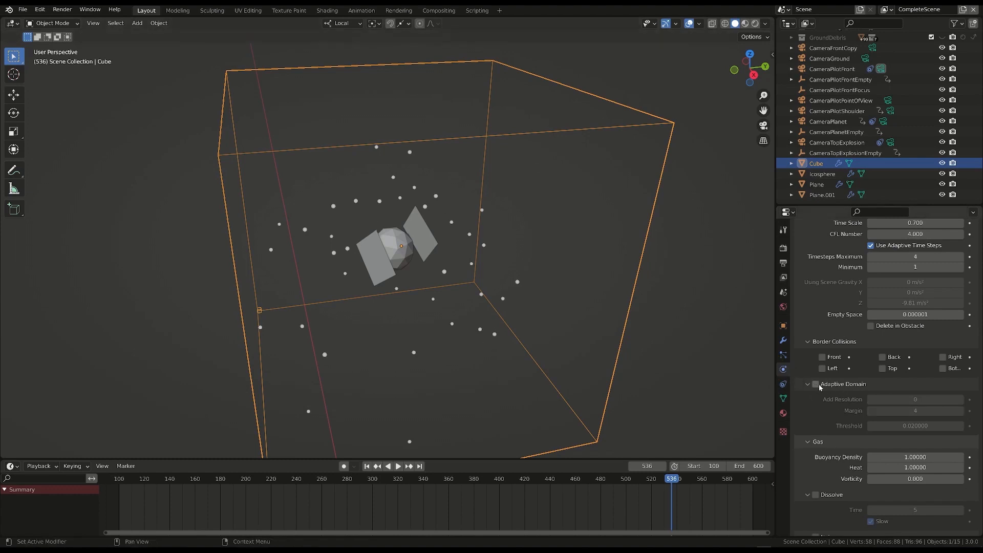
pyautogui.moveTo(504, 221); pyautogui.dragTo(503, 210, button='middle')
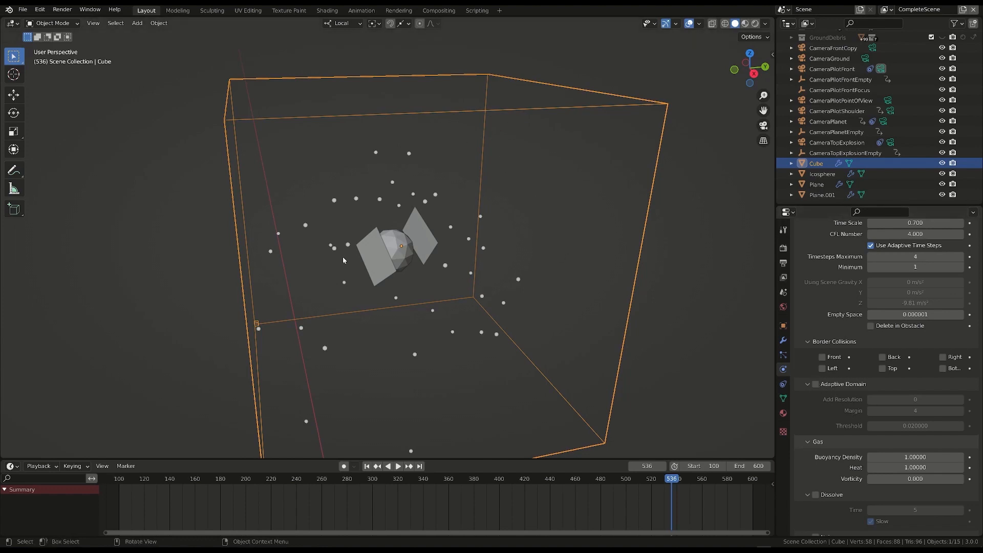
pyautogui.click(820, 385)
pyautogui.scroll(-5, 813, 296)
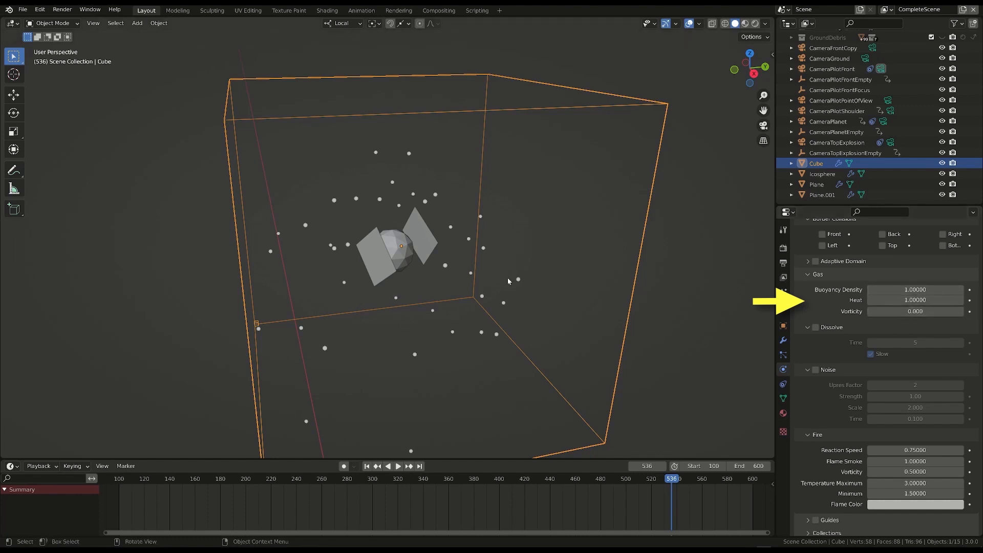
pyautogui.scroll(-3, 865, 398)
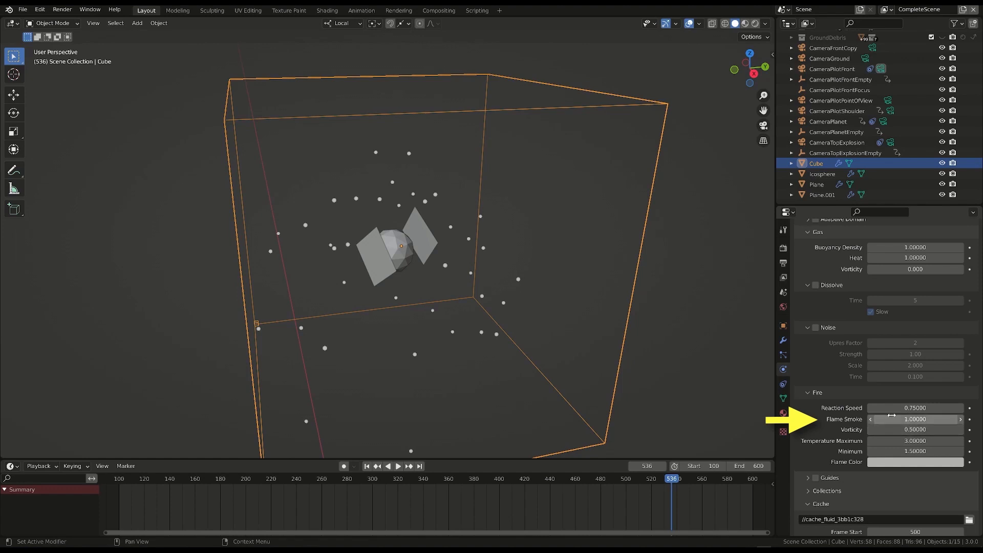
# Step: Replay the explosion simulation from about frame 468 up to frame 521
pyautogui.click(586, 480)
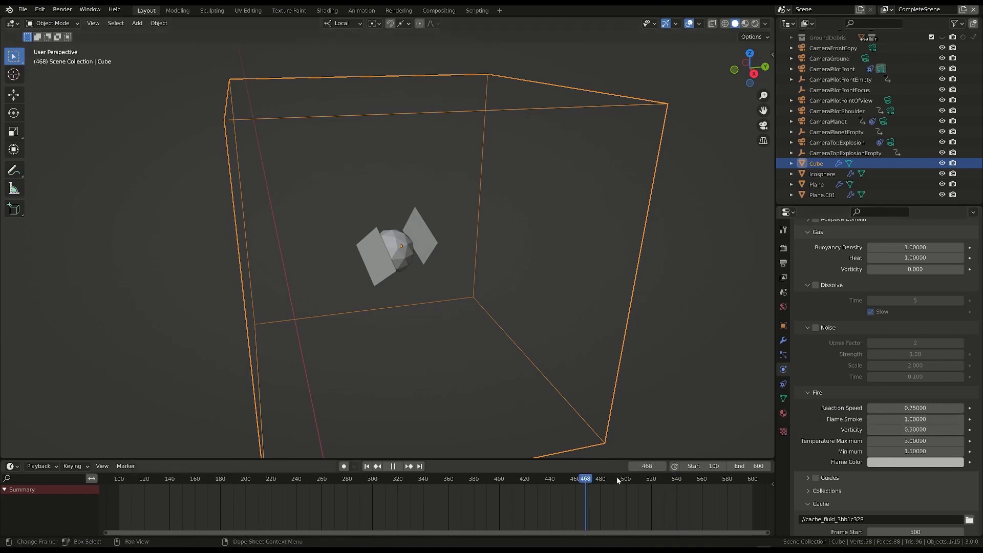
pyautogui.press('space')
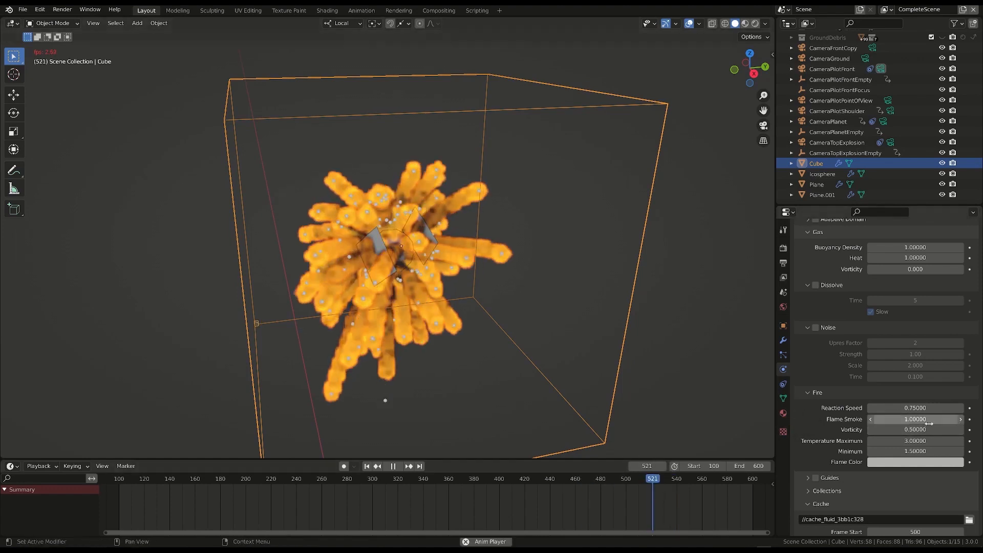
pyautogui.press('space')
# Step: Set the cube domain's Flame Smoke to 2 and play the simulation on to frame 532
pyautogui.click(929, 423)
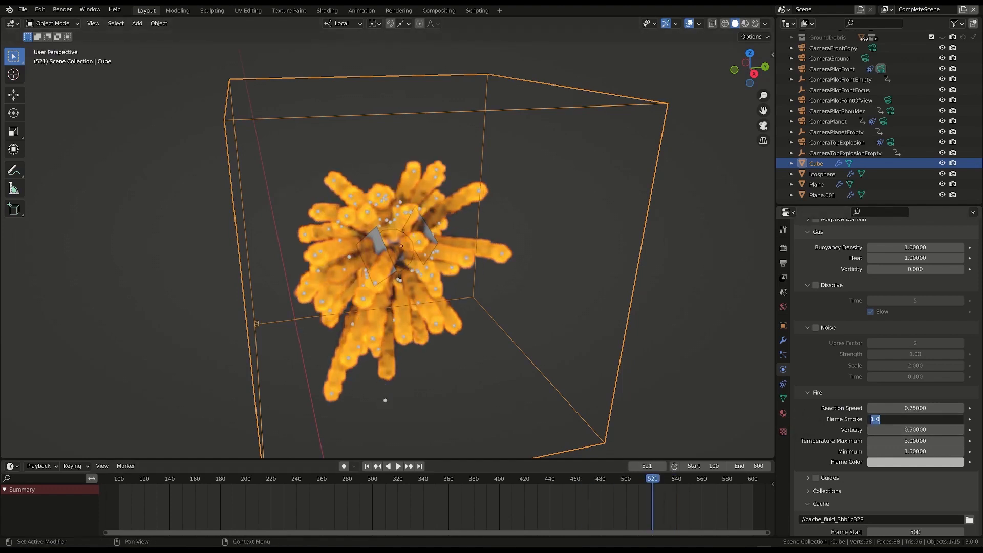
pyautogui.write('2')
pyautogui.press('Return')
pyautogui.scroll(6, 881, 359)
pyautogui.press('space')
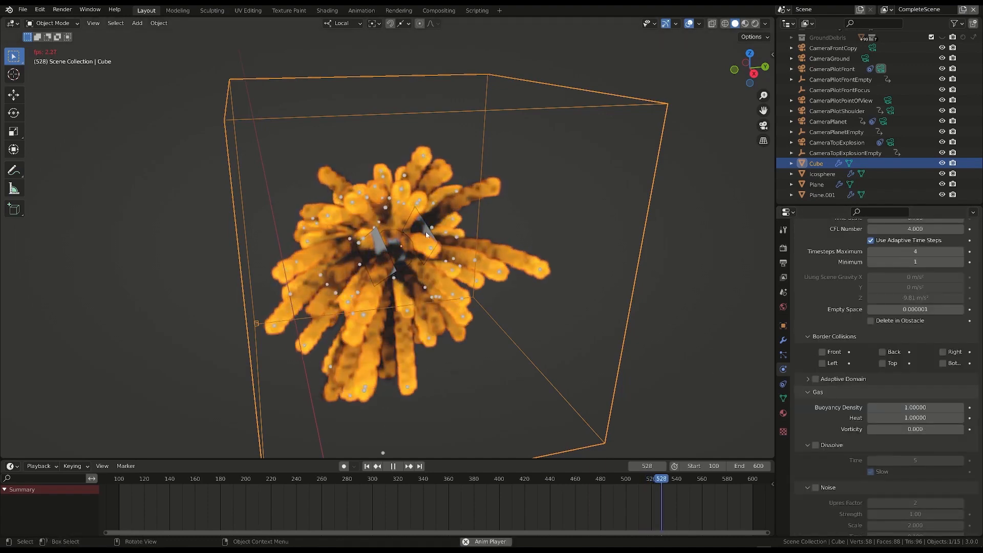
pyautogui.press('space')
# Step: Examine the cube domain's Fire and Gas Vorticity, Noise and Cache settings
pyautogui.scroll(-10, 980, 353)
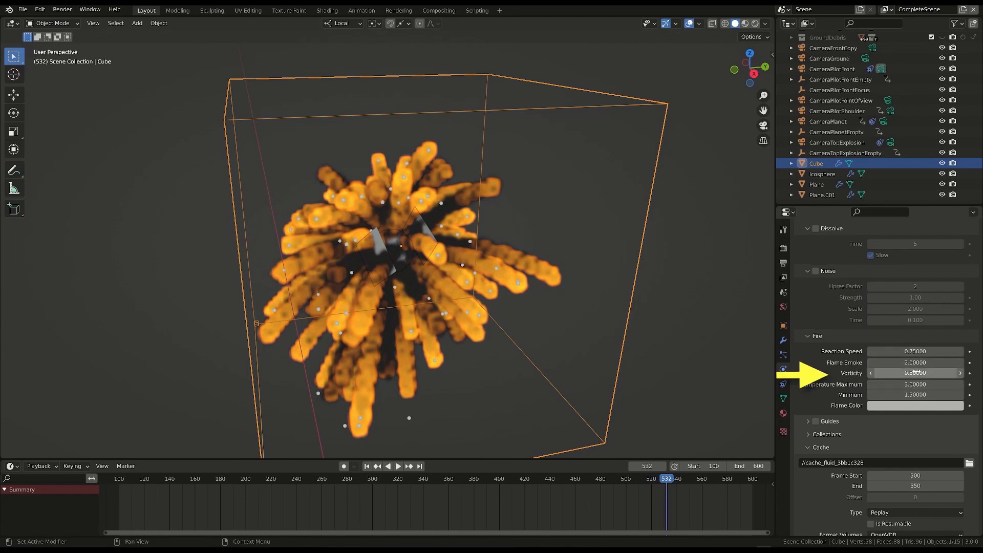
pyautogui.scroll(5, 982, 405)
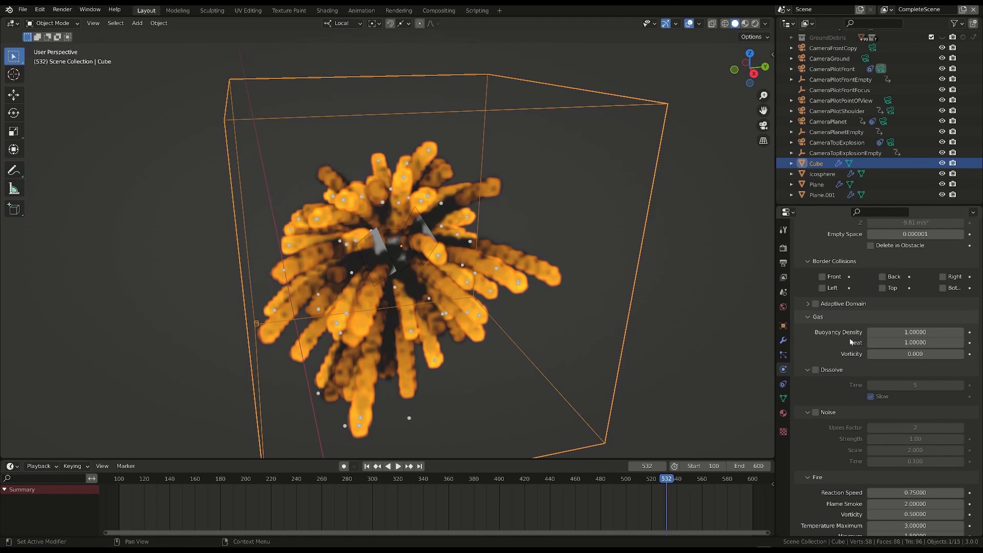
pyautogui.scroll(-4, 852, 342)
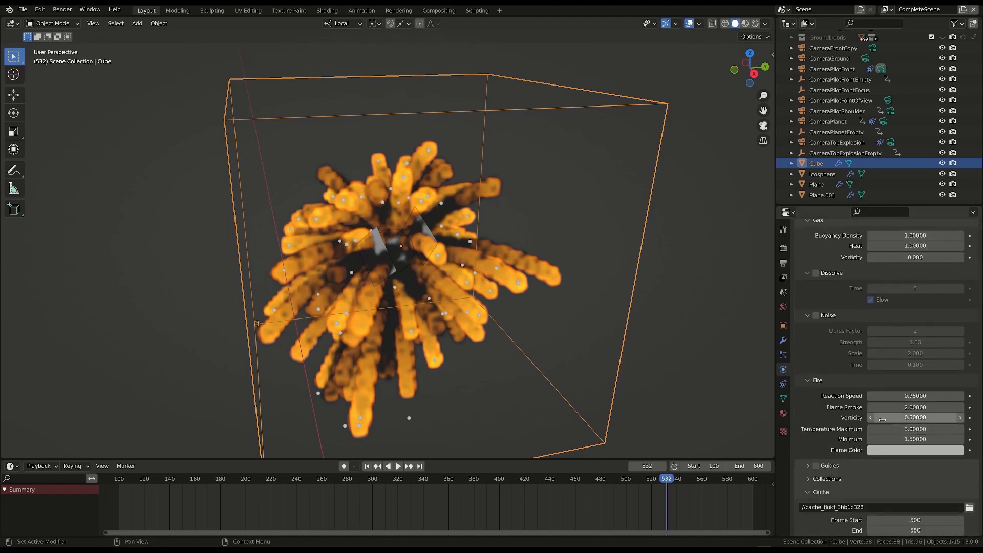
pyautogui.scroll(4, 885, 410)
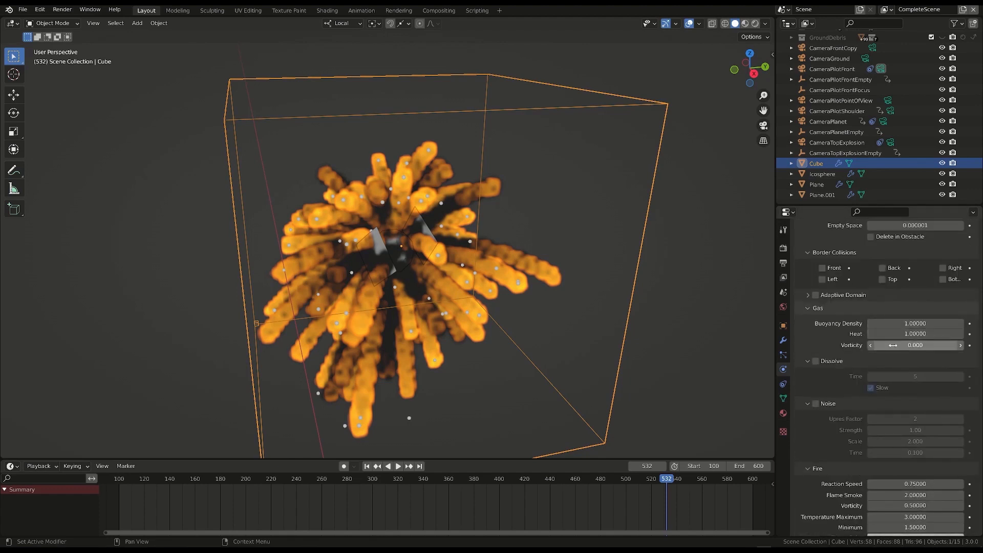
pyautogui.scroll(-5, 839, 440)
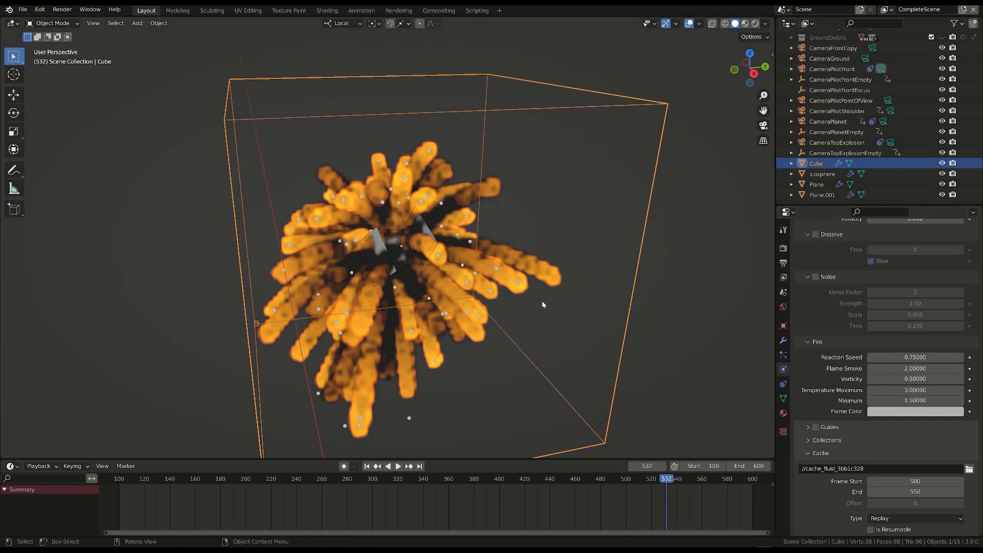
pyautogui.scroll(-3, 816, 377)
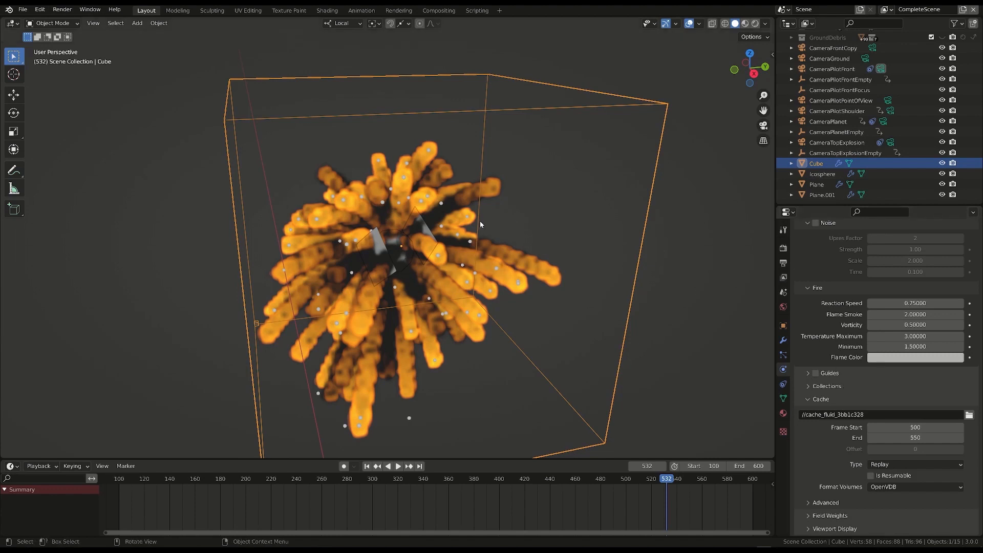
# Step: Enable Noise on the cube domain and set its cache Type to Modular
pyautogui.click(900, 466)
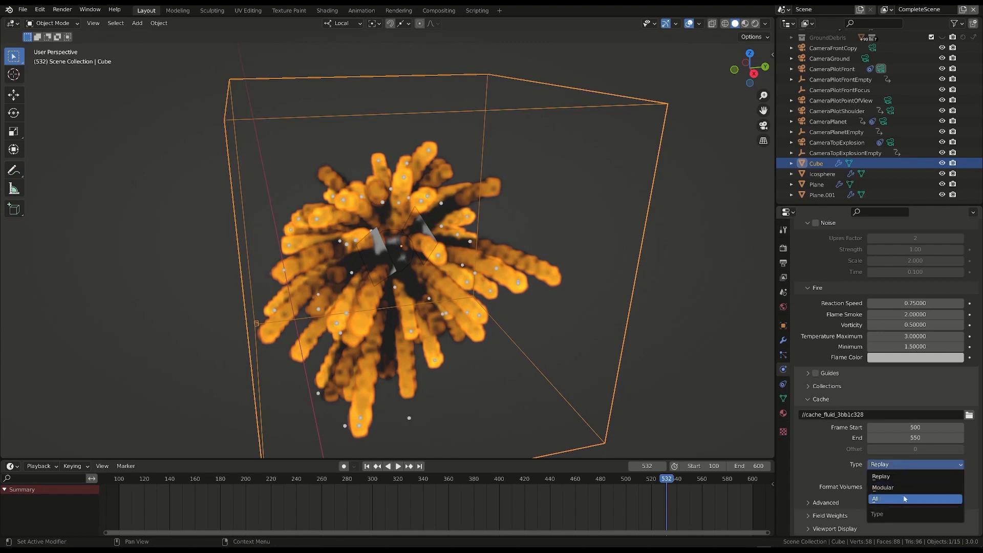
pyautogui.scroll(2, 829, 469)
pyautogui.click(818, 255)
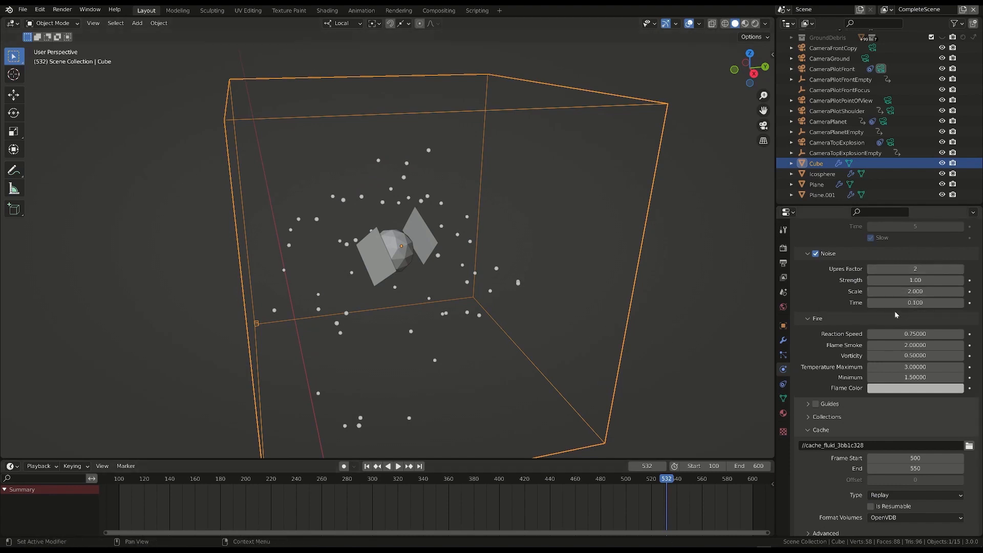
pyautogui.scroll(-2, 891, 389)
pyautogui.click(893, 464)
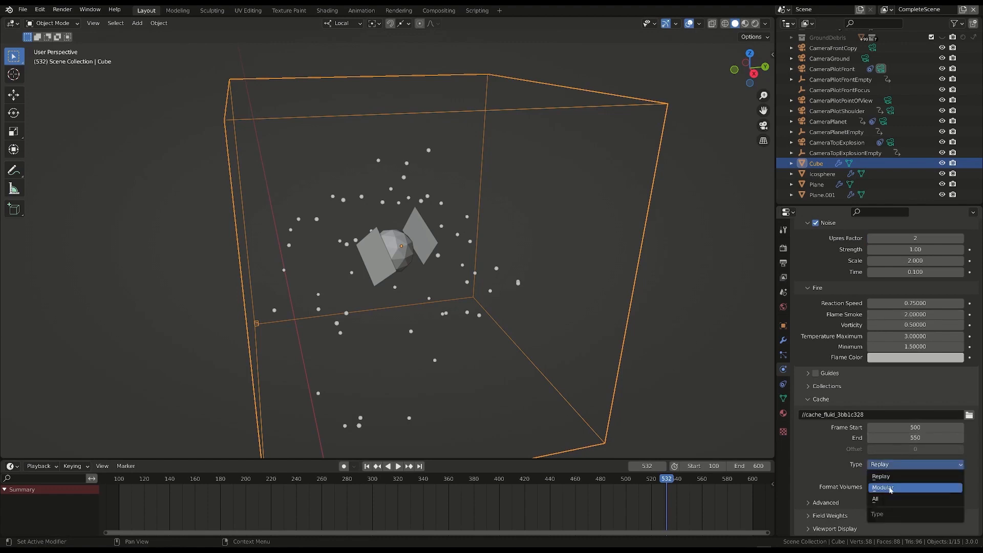
pyautogui.click(895, 486)
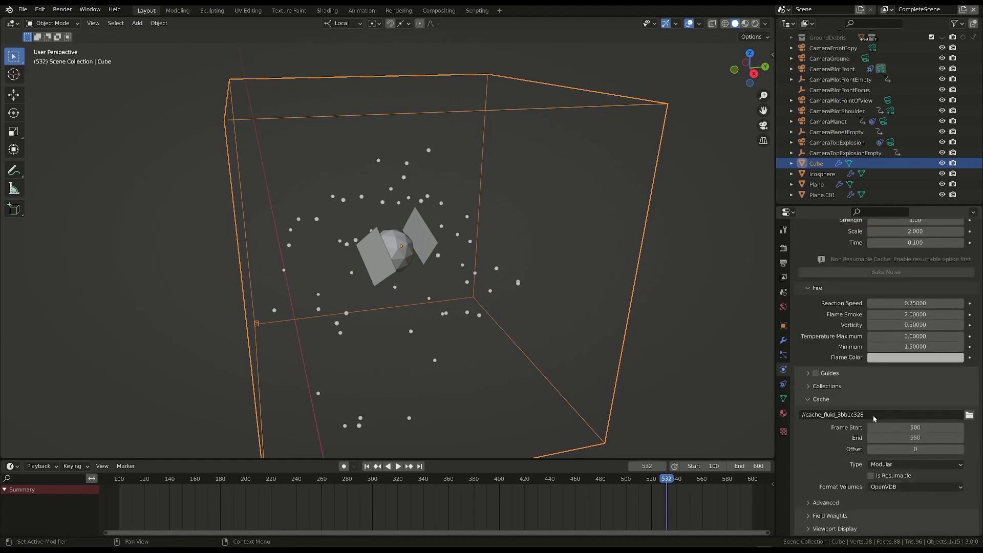
pyautogui.scroll(15, 874, 409)
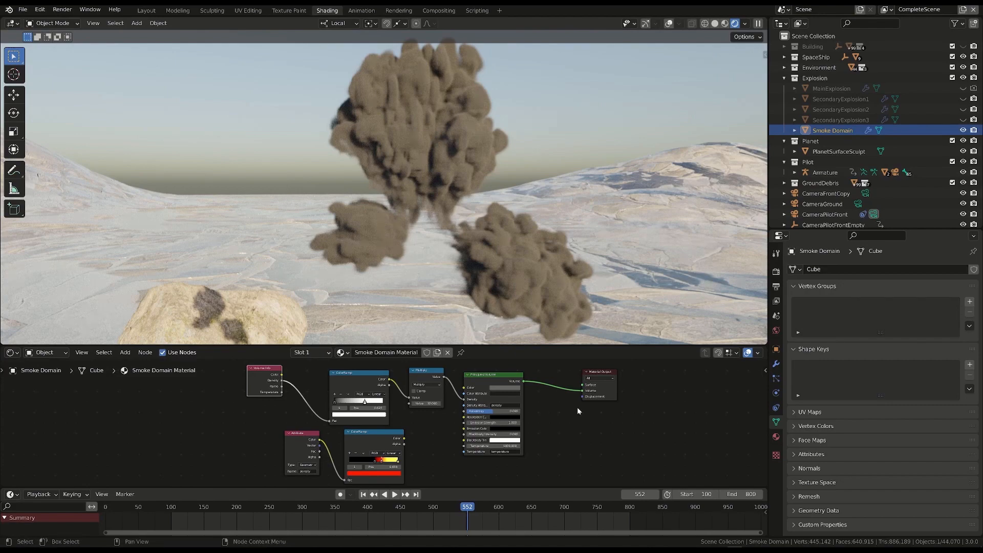
# Step: Rearrange the Multiply and density ColorRamp nodes in Smoke Domain Material and adjust the ramp's white stop
pyautogui.scroll(3, 470, 397)
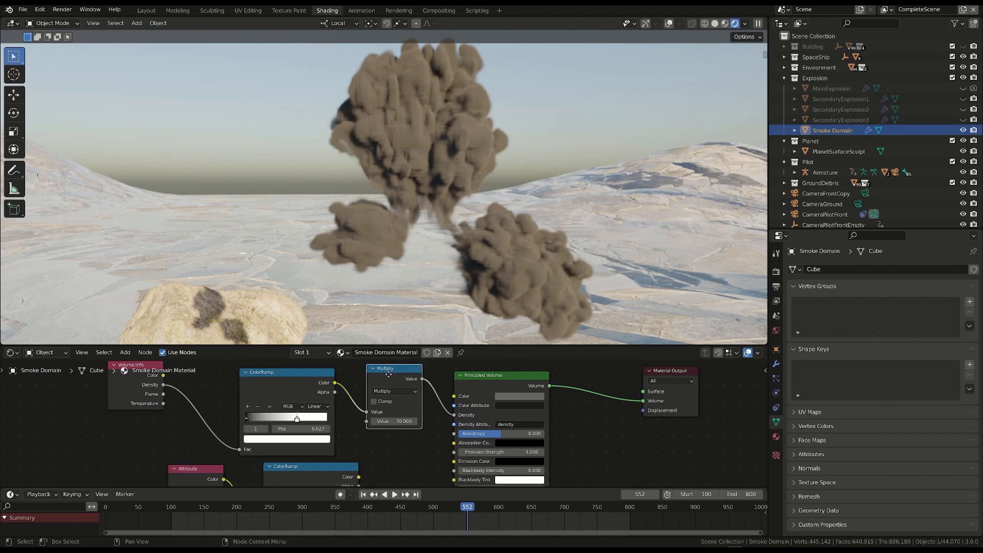
pyautogui.moveTo(393, 369); pyautogui.dragTo(394, 386)
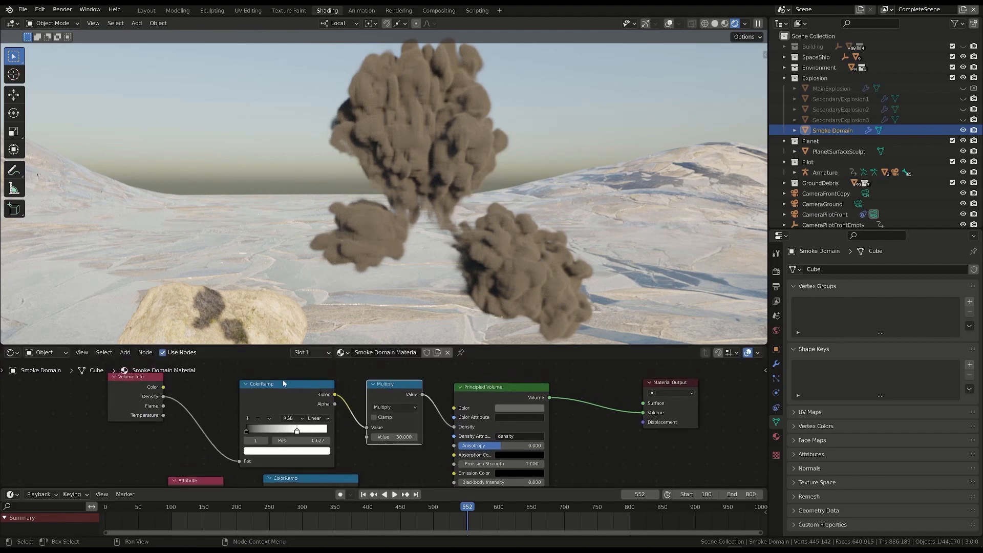
pyautogui.moveTo(284, 383); pyautogui.dragTo(285, 396)
pyautogui.moveTo(315, 390); pyautogui.dragTo(323, 373, button='middle')
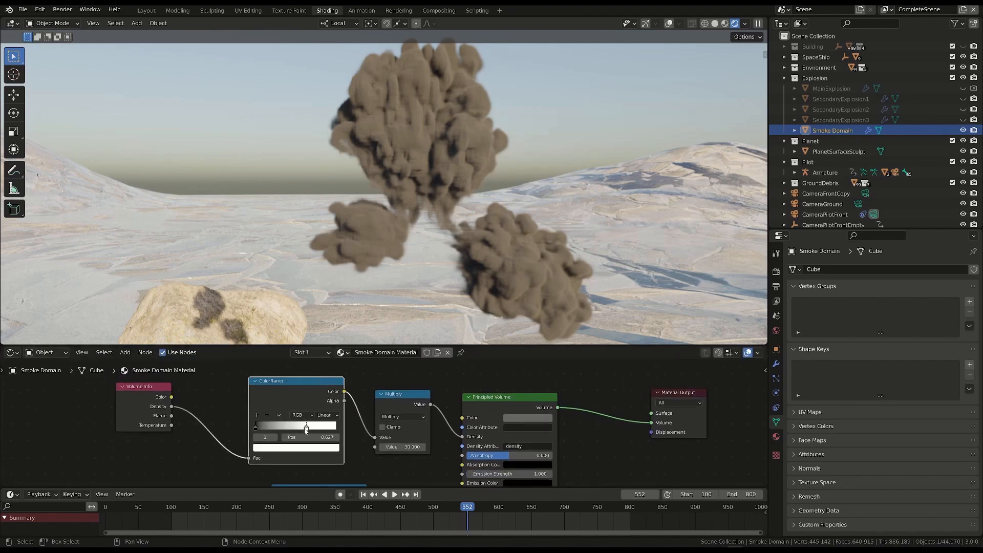
pyautogui.moveTo(405, 404); pyautogui.dragTo(402, 404)
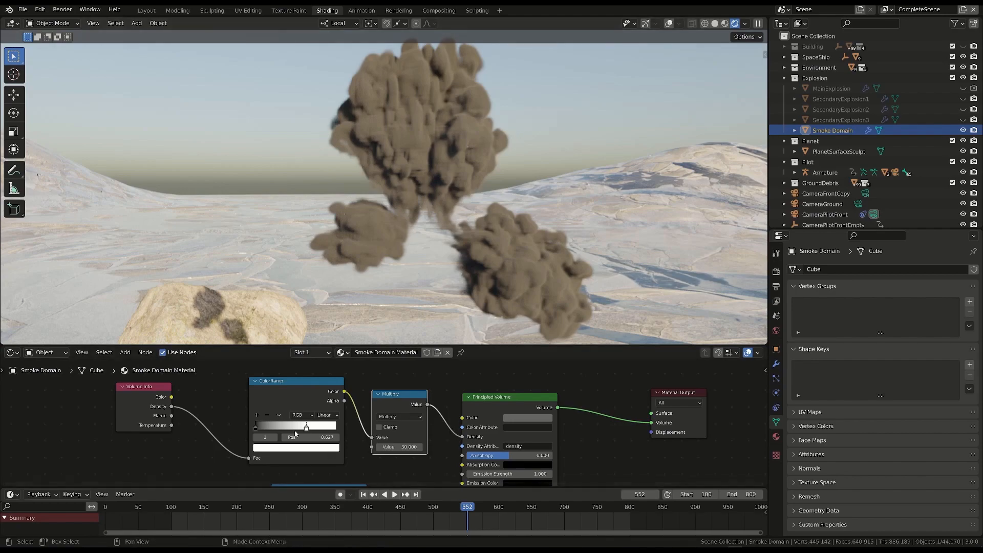
pyautogui.moveTo(307, 427); pyautogui.dragTo(267, 428)
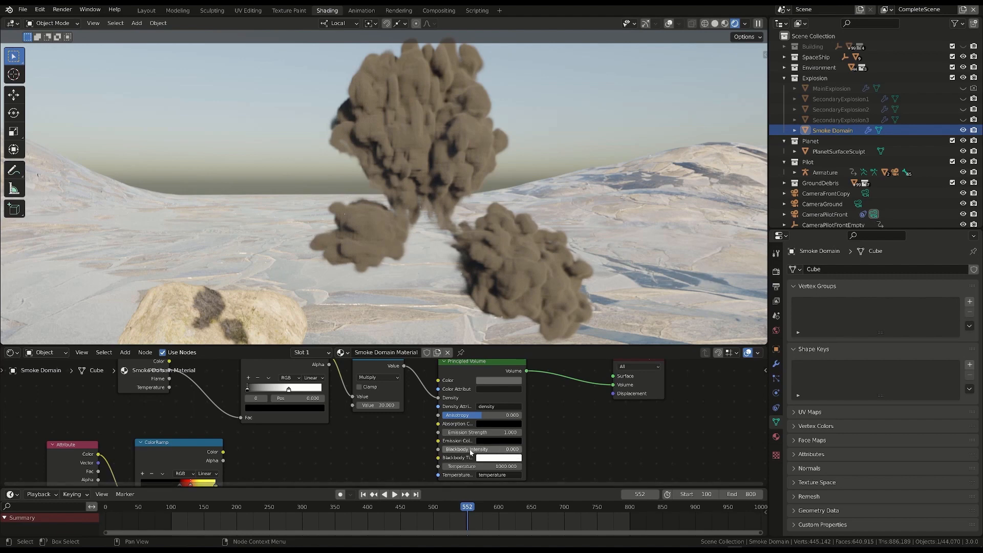
# Step: Set the Principled Volume's Blackbody Intensity to 1
pyautogui.moveTo(575, 437); pyautogui.dragTo(576, 427, button='middle')
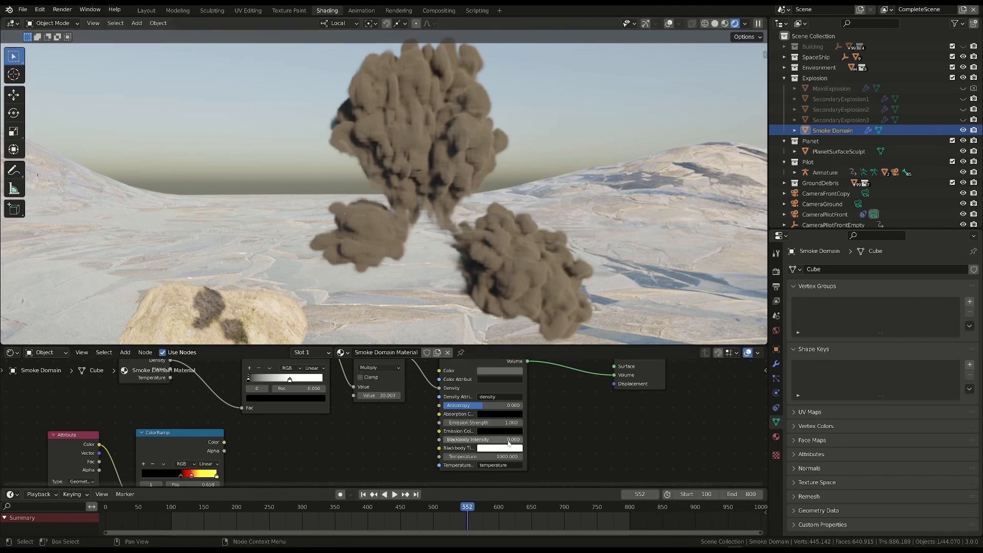
pyautogui.click(483, 441)
pyautogui.write('1')
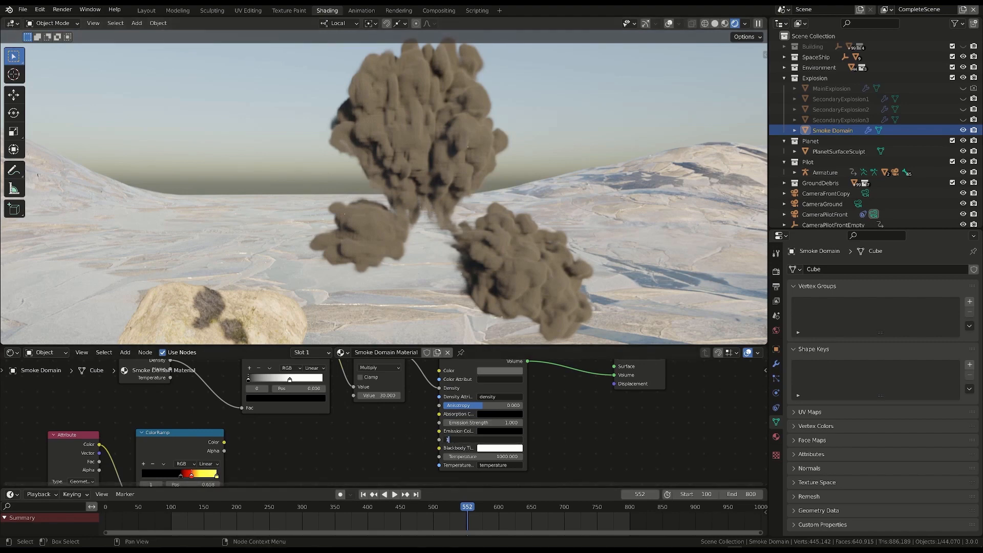
pyautogui.press('Return')
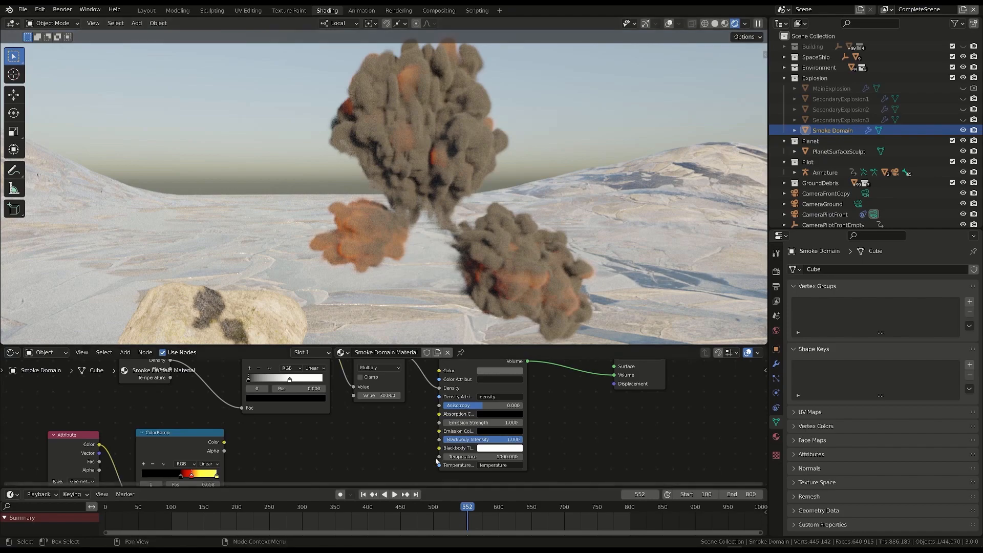
# Step: Disconnect the Multiply node from the Principled Volume's Density and set Density to 0
pyautogui.moveTo(503, 405); pyautogui.dragTo(520, 412, button='middle')
pyautogui.moveTo(457, 396); pyautogui.dragTo(441, 407)
pyautogui.doubleClick(471, 396)
pyautogui.write('0')
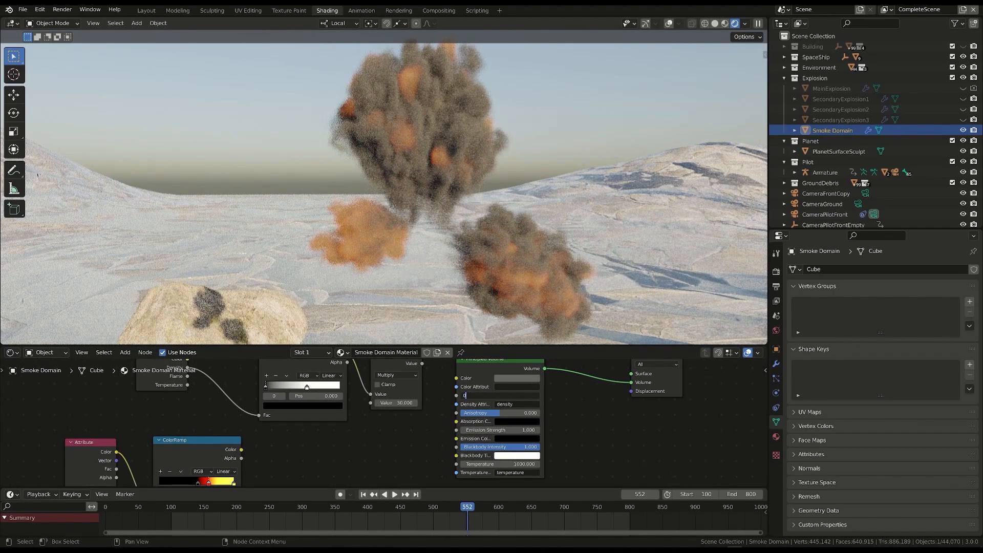
pyautogui.press('Return')
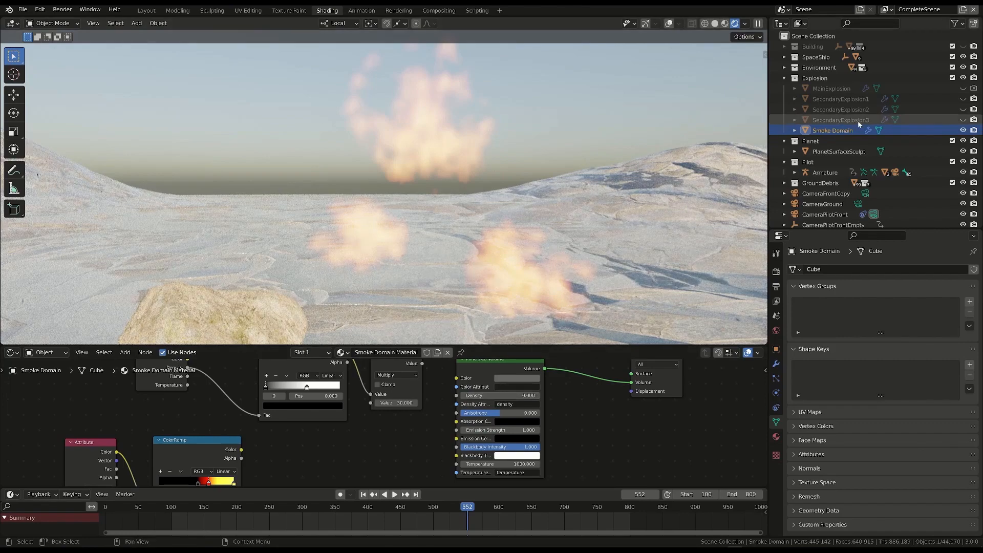
# Step: Hide the Environment, SpaceShip, Planet and GroundDebris collections in the viewport
pyautogui.click(964, 67)
pyautogui.click(964, 56)
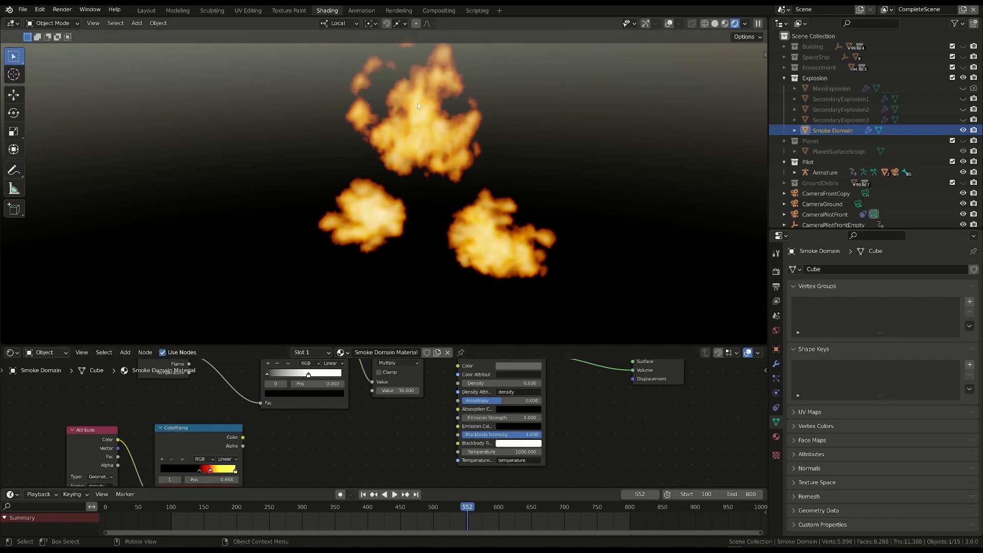
# Step: Try a Temperature of 2000 on the Principled Volume and undo that change
pyautogui.click(502, 452)
pyautogui.write('2000')
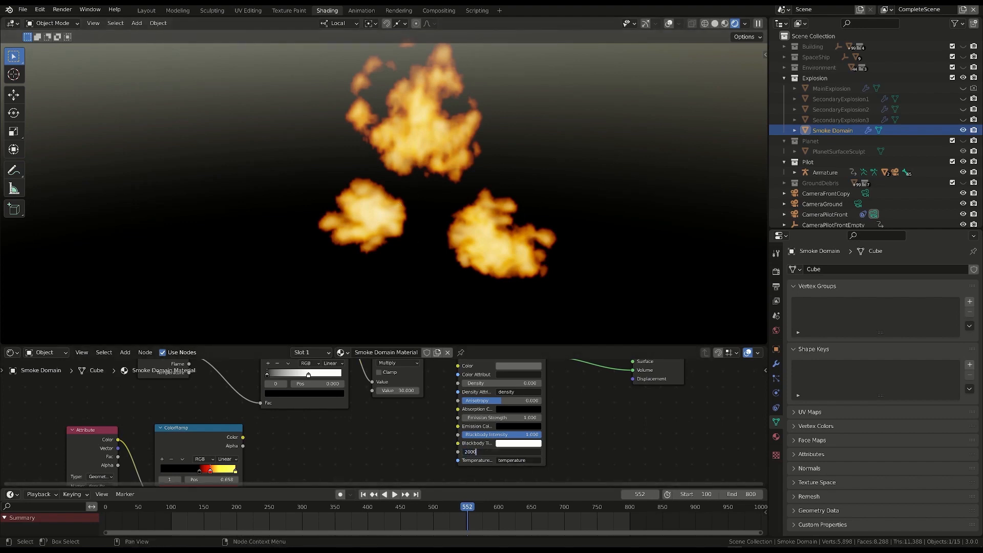
pyautogui.press('Return')
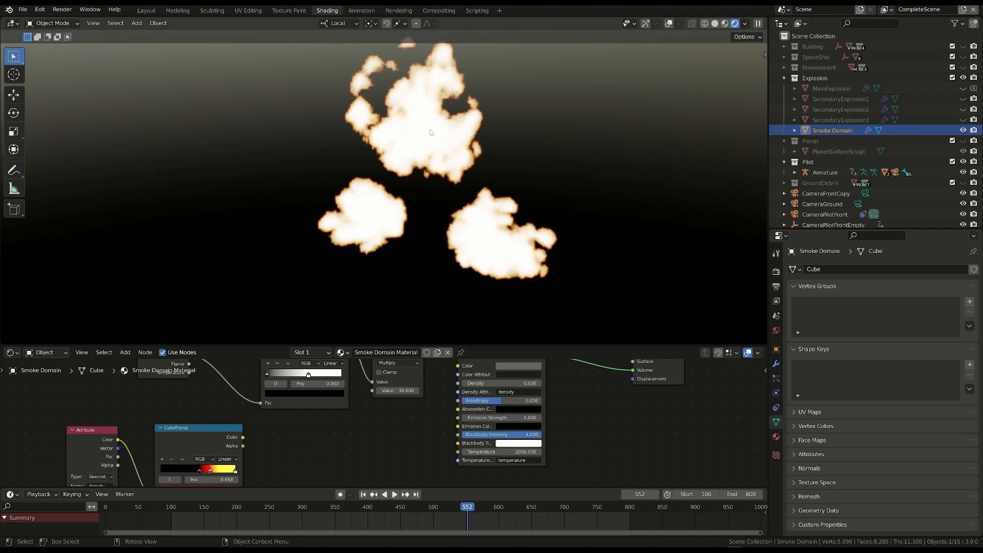
pyautogui.hotkey('ctrl', 'z')
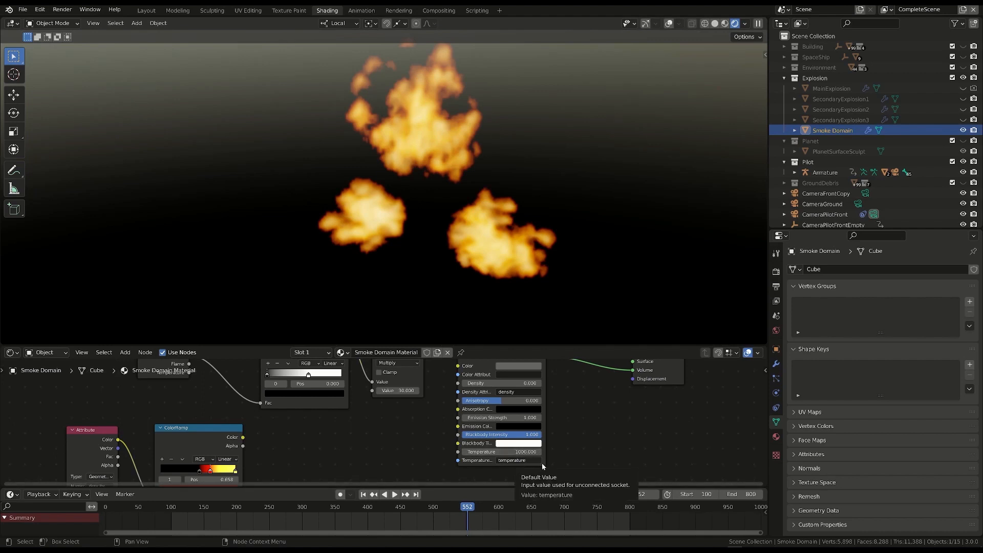
# Step: Try clearing the Principled Volume's Temperature Attribute
pyautogui.moveTo(486, 394); pyautogui.dragTo(495, 433, button='middle')
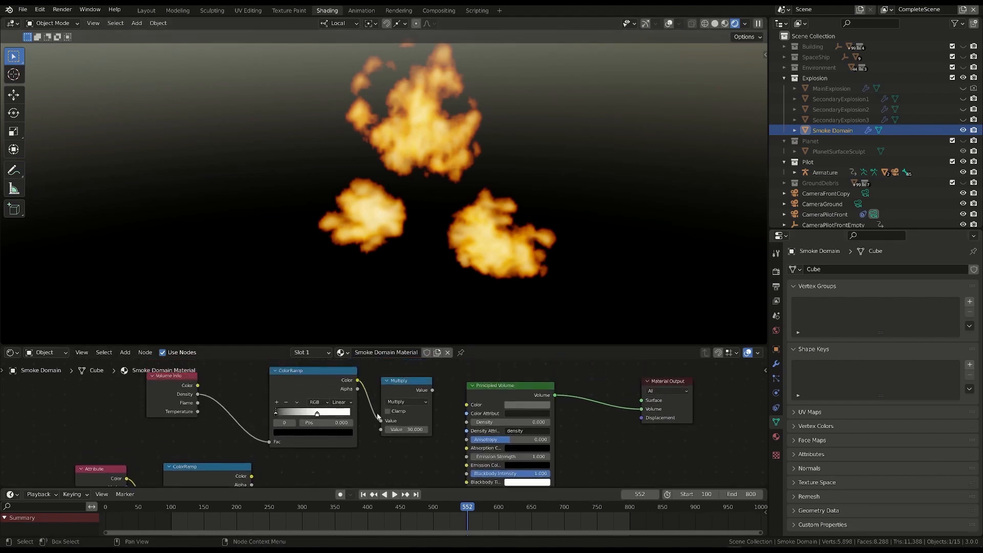
pyautogui.moveTo(587, 450); pyautogui.dragTo(587, 425, button='middle')
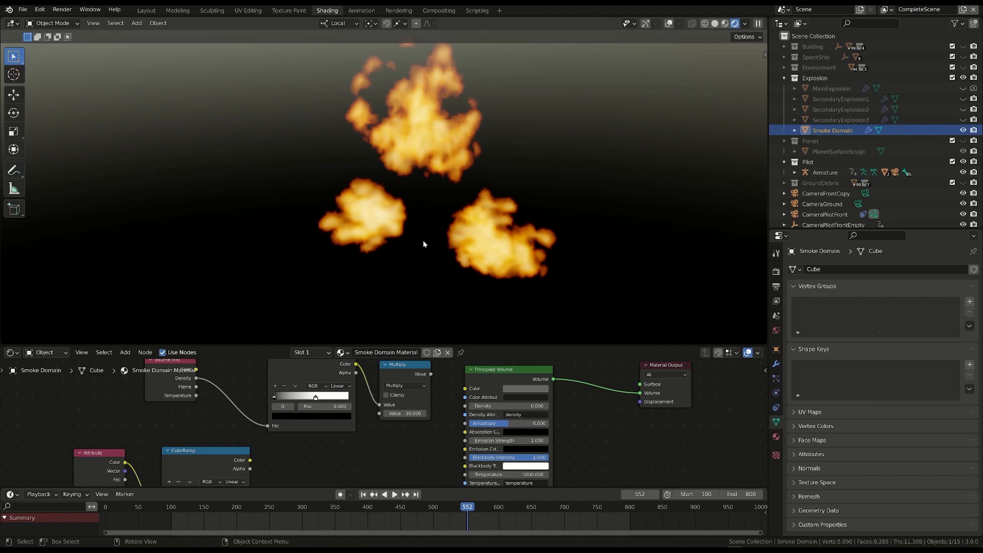
pyautogui.moveTo(588, 415); pyautogui.dragTo(585, 398, button='middle')
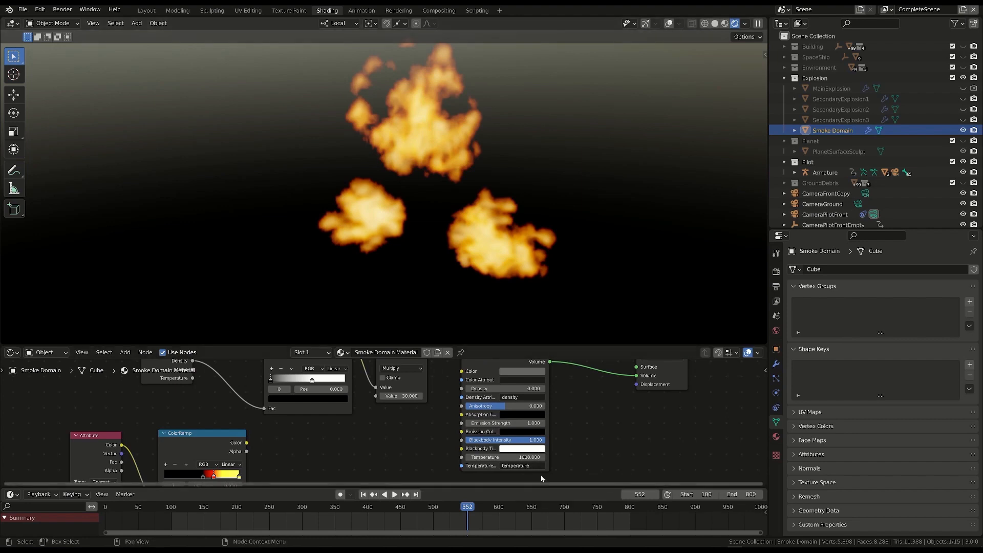
pyautogui.click(527, 464)
pyautogui.press('BackSpace')
pyautogui.press('Return')
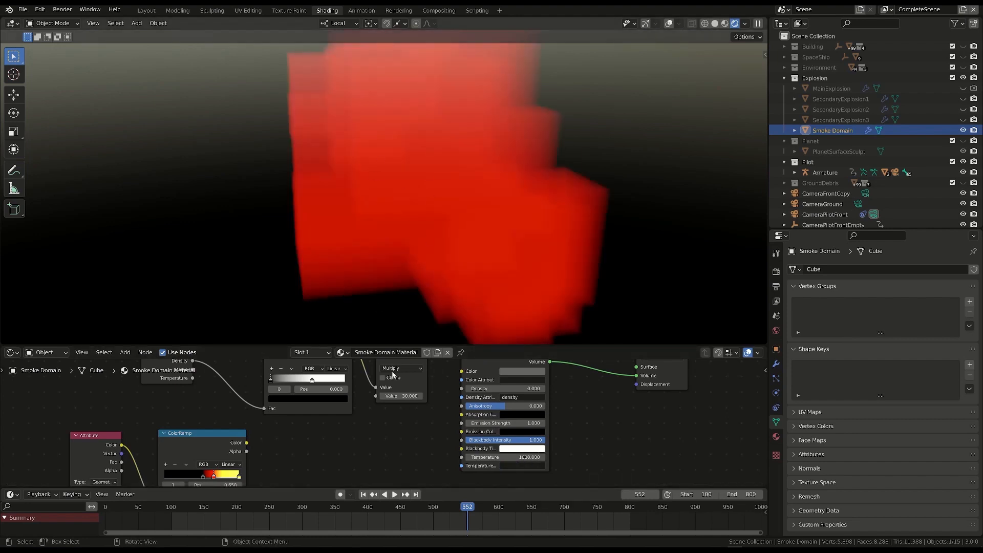
pyautogui.moveTo(566, 408); pyautogui.dragTo(562, 445, button='middle')
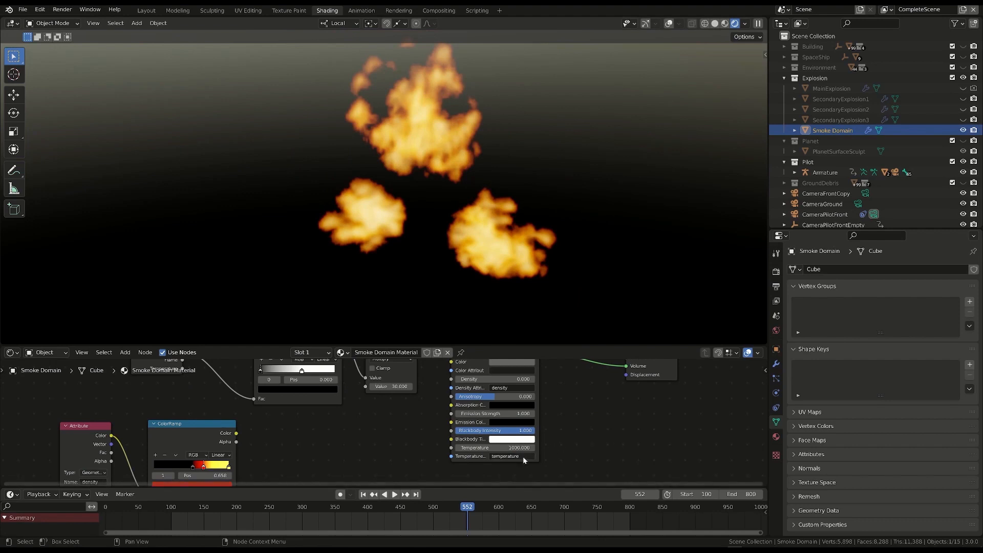
# Step: Set the Principled Volume's Temperature Attribute to heat
pyautogui.write('heat')
pyautogui.press('Return')
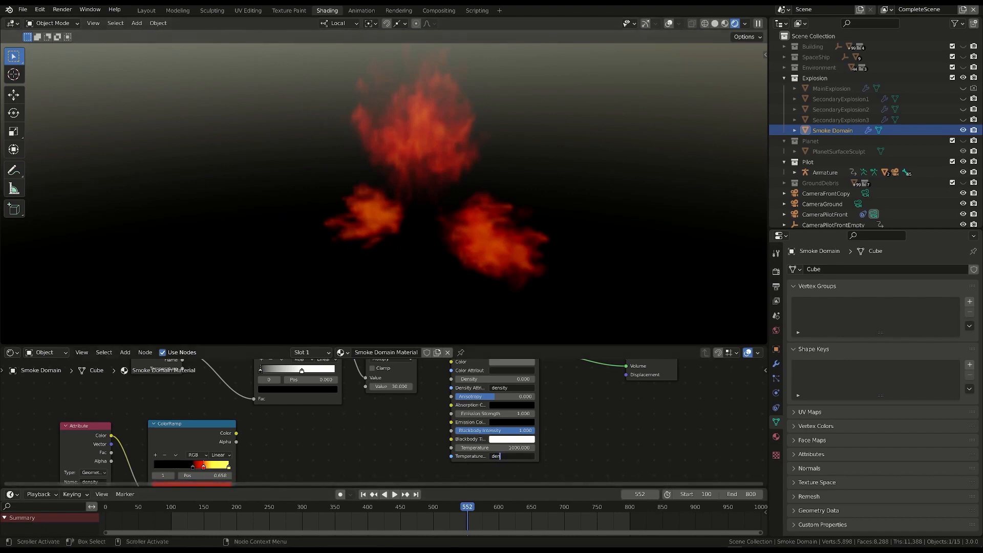
# Step: Try density as the Principled Volume's Temperature Attribute, and replace it with temperature
pyautogui.press('Return')
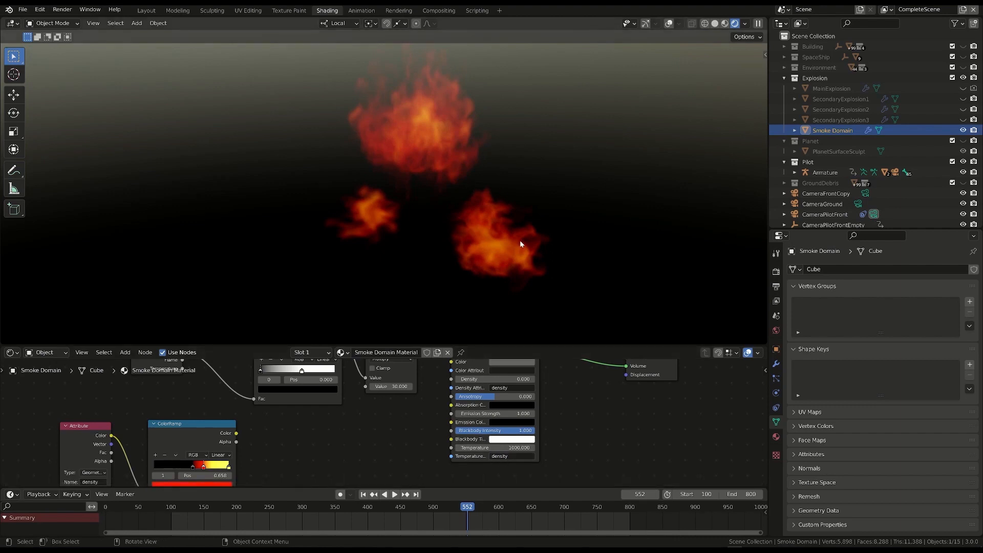
pyautogui.moveTo(464, 375); pyautogui.dragTo(443, 410, button='middle')
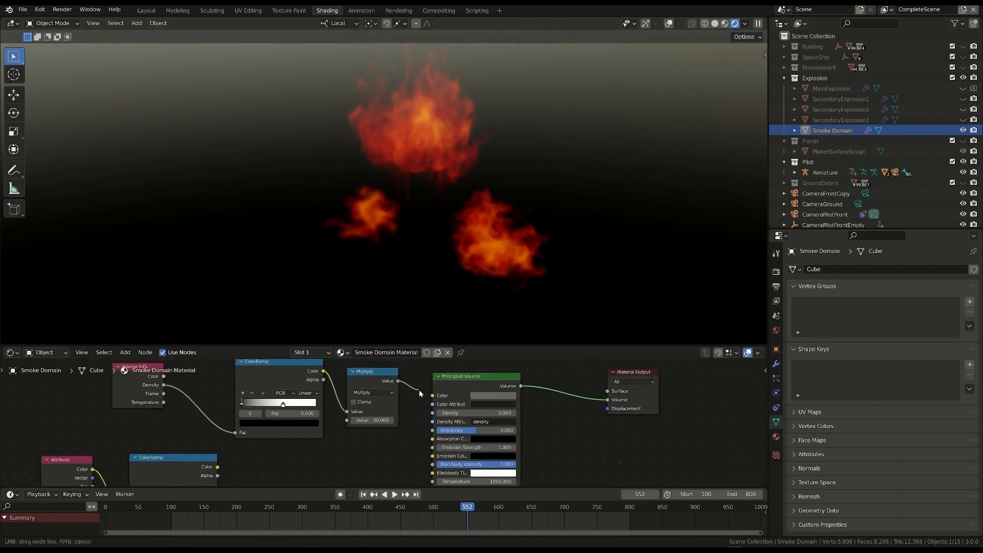
pyautogui.moveTo(487, 479); pyautogui.dragTo(486, 434, button='middle')
pyautogui.click(491, 446)
pyautogui.write('temperatu')
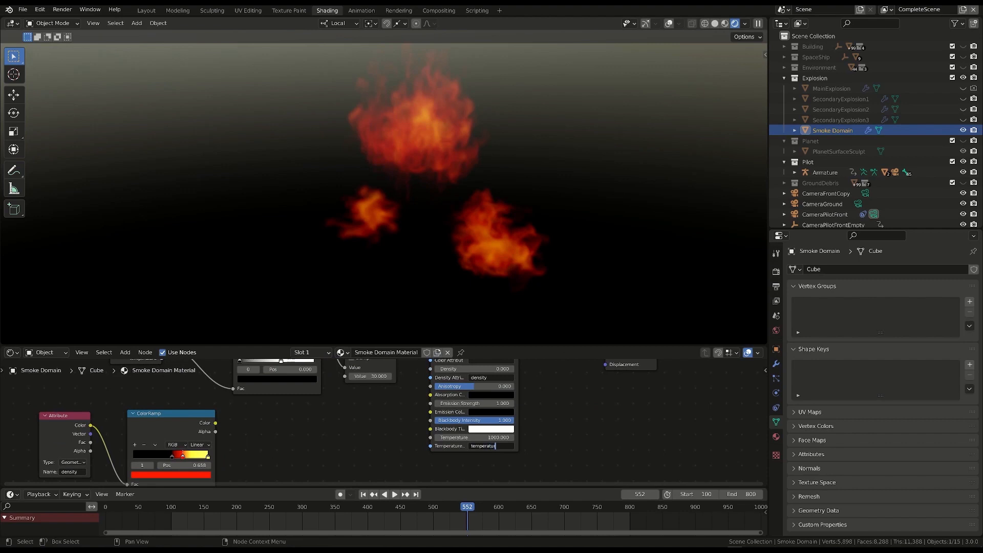
pyautogui.write('re')
pyautogui.press('Return')
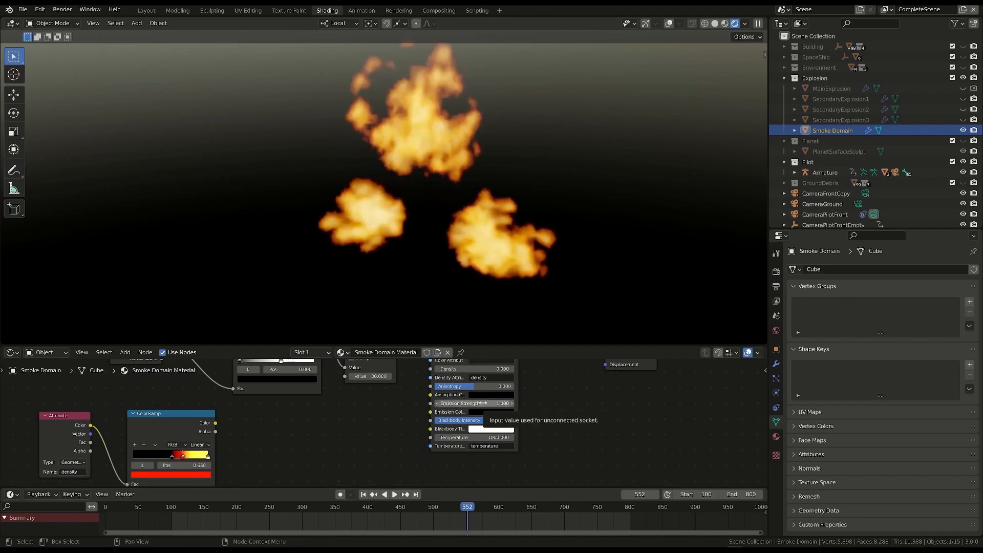
# Step: Set the Principled Volume's Emission Strength and Blackbody Intensity both to 0
pyautogui.moveTo(555, 415); pyautogui.dragTo(555, 436, button='middle')
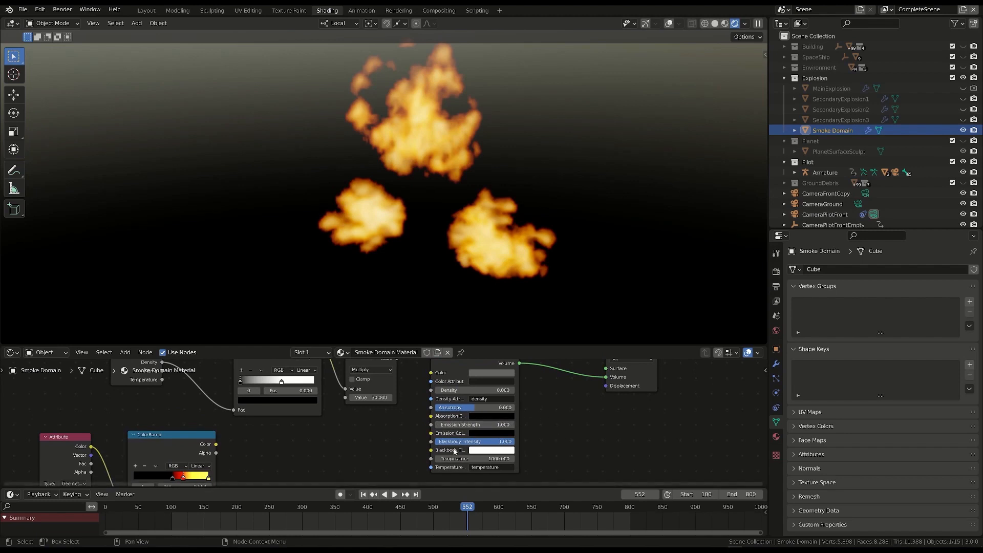
pyautogui.click(475, 425)
pyautogui.write('0')
pyautogui.press('Return')
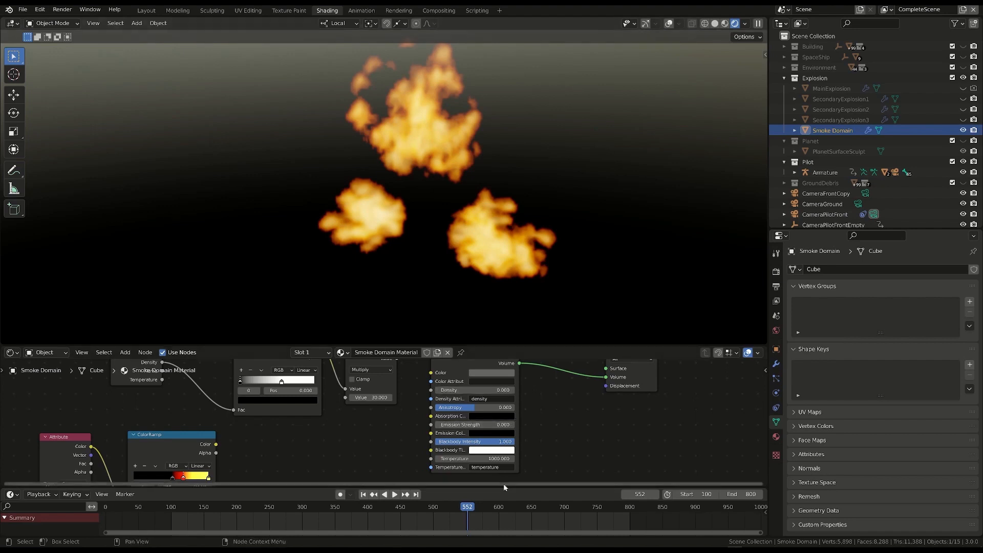
pyautogui.doubleClick(486, 442)
pyautogui.press('Return')
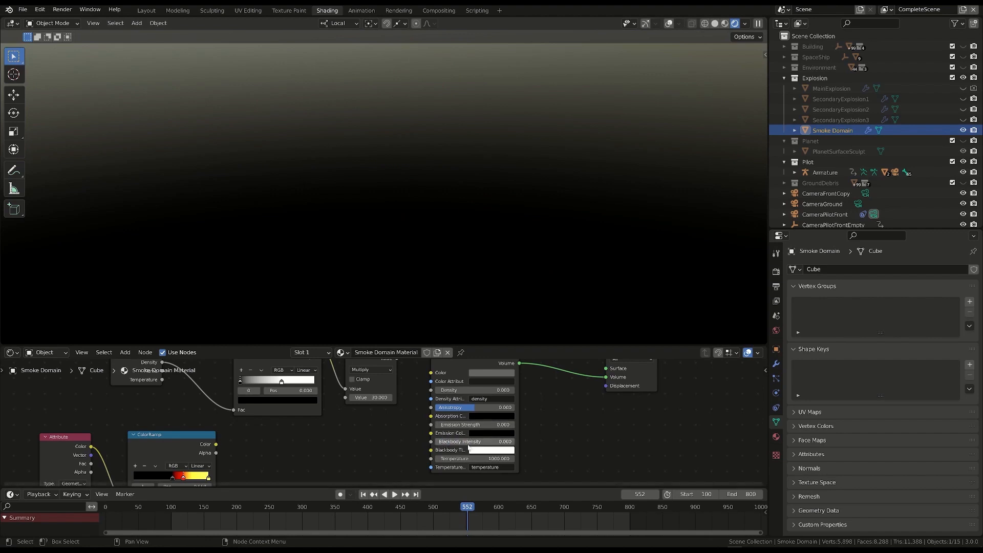
# Step: Widen the Principled Volume node and raise its Emission Strength to 10
pyautogui.doubleClick(461, 425)
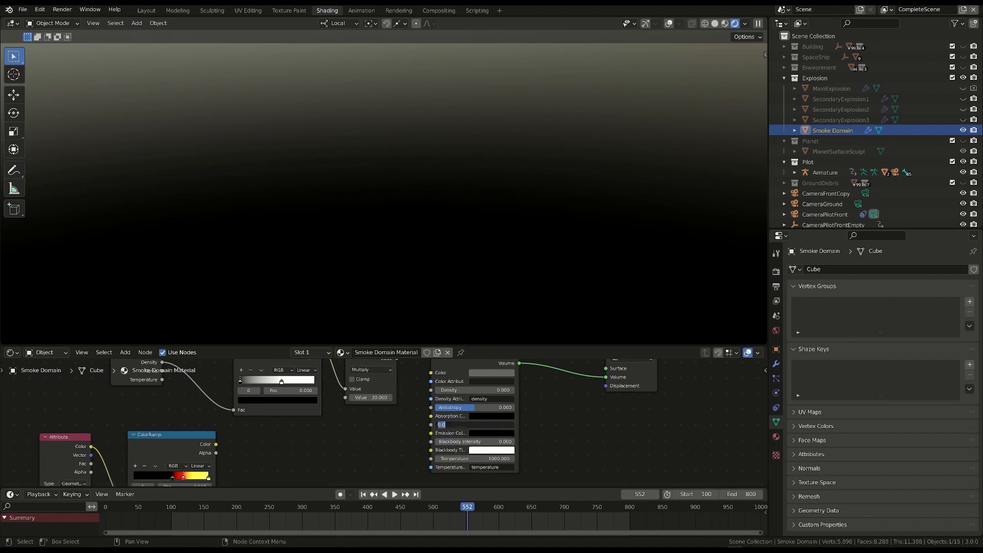
pyautogui.write('20')
pyautogui.press('Return')
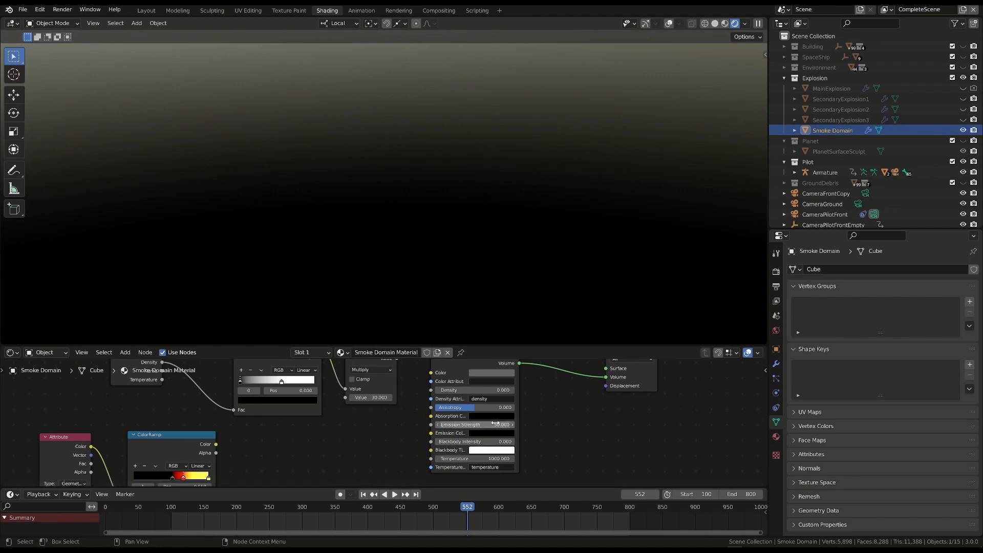
pyautogui.moveTo(520, 427); pyautogui.dragTo(549, 422)
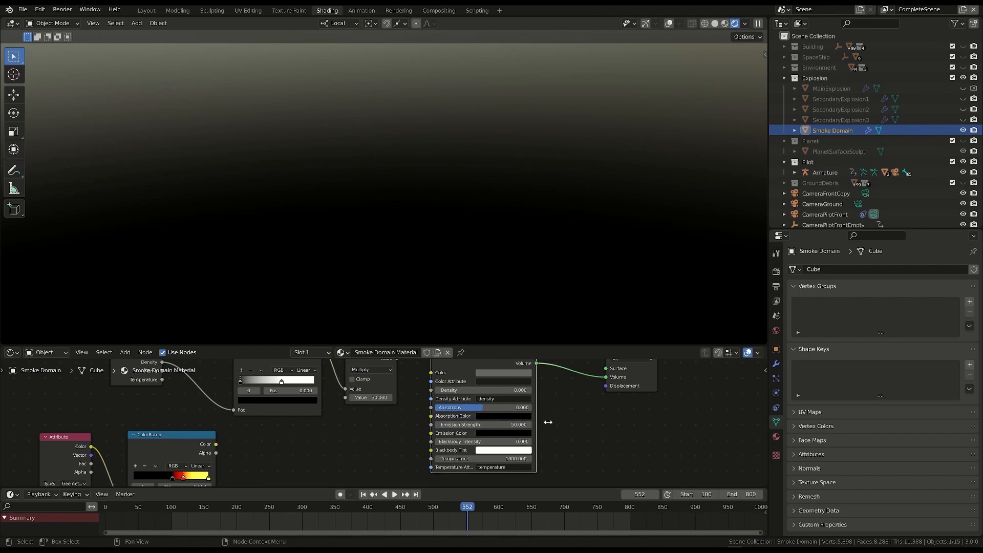
pyautogui.click(484, 424)
pyautogui.press('Return')
# Step: Brighten the Principled Volume's Emission Color to a grey with a value of about 0.25
pyautogui.click(495, 434)
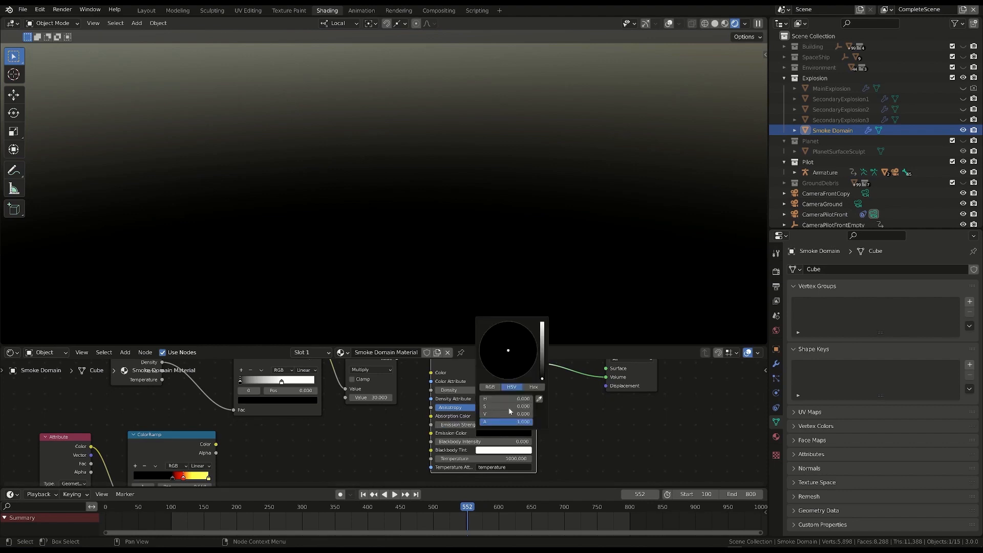
pyautogui.moveTo(542, 357); pyautogui.dragTo(543, 346)
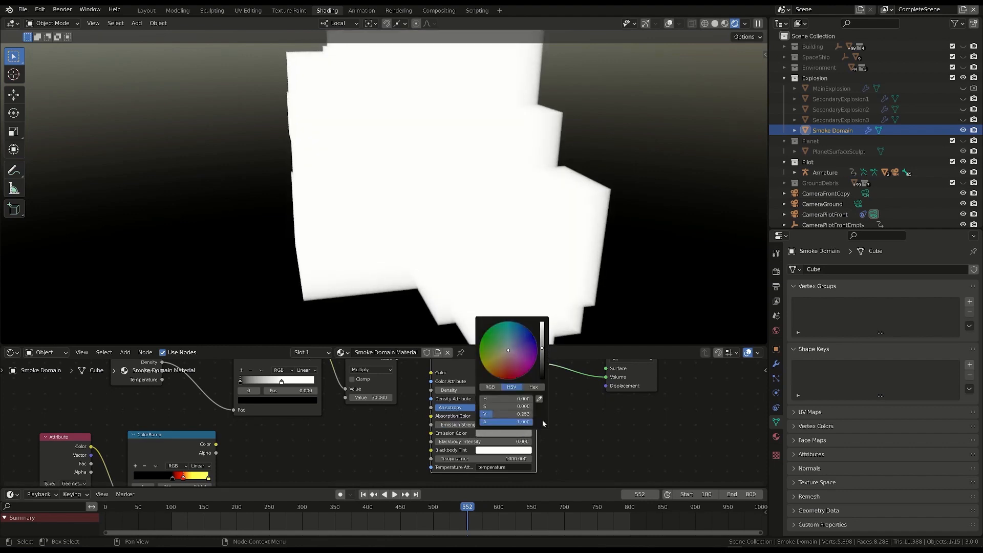
pyautogui.moveTo(358, 89); pyautogui.dragTo(468, 143, button='middle')
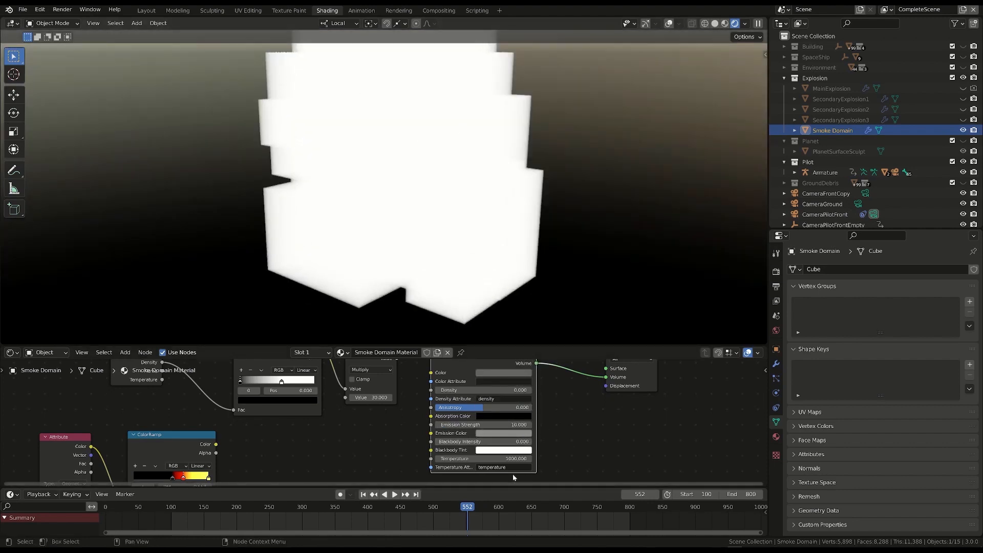
# Step: Reduce the Principled Volume's Emission Strength to 0, and settle on 0.2
pyautogui.click(516, 425)
pyautogui.write('0')
pyautogui.press('Return')
pyautogui.moveTo(516, 424)
pyautogui.mouseDown()
pyautogui.moveTo(530, 424)
pyautogui.moveTo(516, 424)
pyautogui.mouseUp()
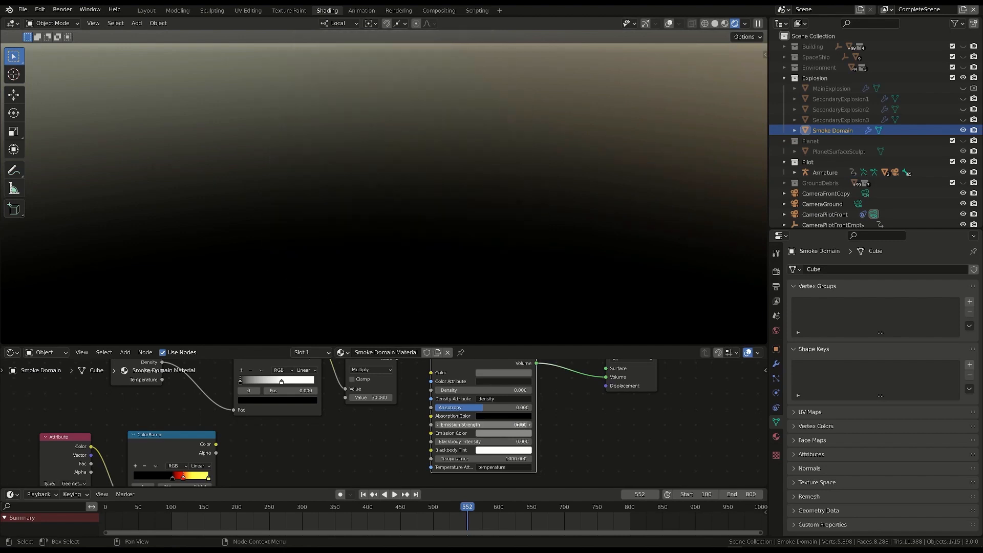
pyautogui.click(516, 425)
pyautogui.write('0.2')
pyautogui.press('Return')
# Step: Tint the Principled Volume's Emission Color light pink-purple and darken its Blackbody Tint to black
pyautogui.click(504, 450)
pyautogui.moveTo(523, 366)
pyautogui.mouseDown()
pyautogui.moveTo(527, 383)
pyautogui.moveTo(533, 357)
pyautogui.mouseUp()
pyautogui.moveTo(543, 348); pyautogui.dragTo(543, 322)
pyautogui.click(504, 451)
pyautogui.click(504, 433)
pyautogui.click(489, 450)
pyautogui.moveTo(543, 380); pyautogui.dragTo(579, 410)
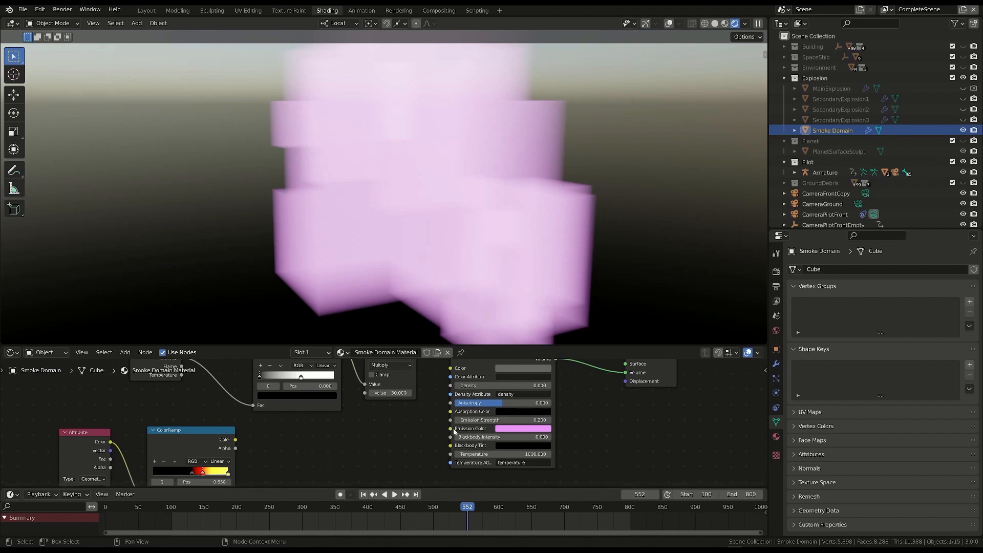
# Step: Move the black-red-yellow ColorRamp and the density Attribute node closer to the Principled Volume node
pyautogui.moveTo(206, 430); pyautogui.dragTo(228, 414)
pyautogui.moveTo(345, 419); pyautogui.dragTo(373, 362, button='middle')
pyautogui.moveTo(128, 381); pyautogui.dragTo(128, 401, button='middle')
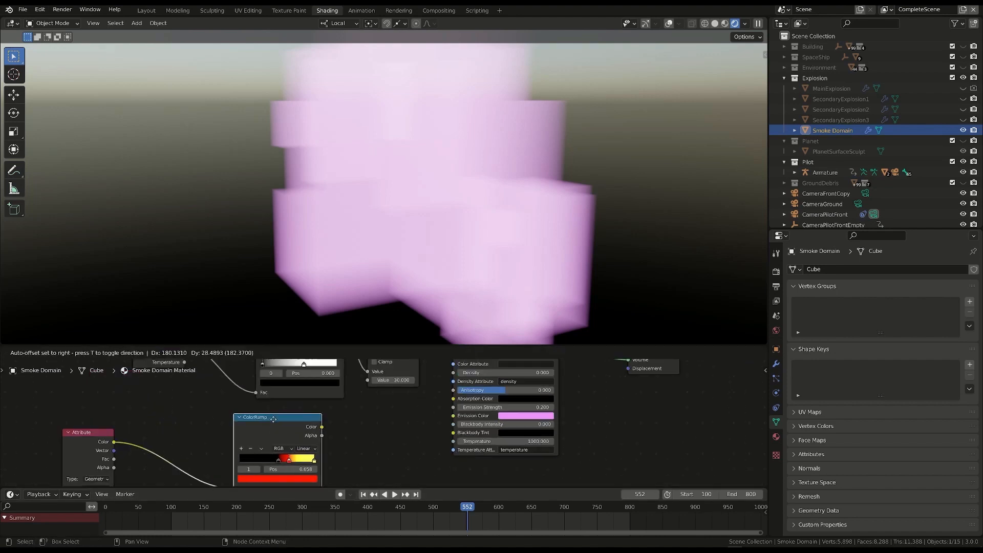
pyautogui.moveTo(100, 466); pyautogui.dragTo(156, 439)
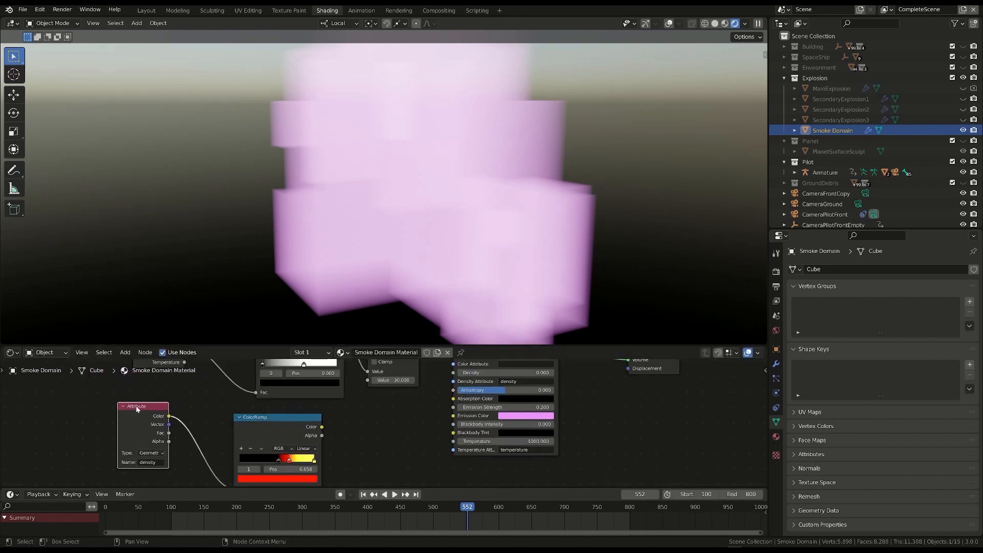
pyautogui.click(75, 413)
pyautogui.hotkey('shift', 'a')
pyautogui.moveTo(86, 428)
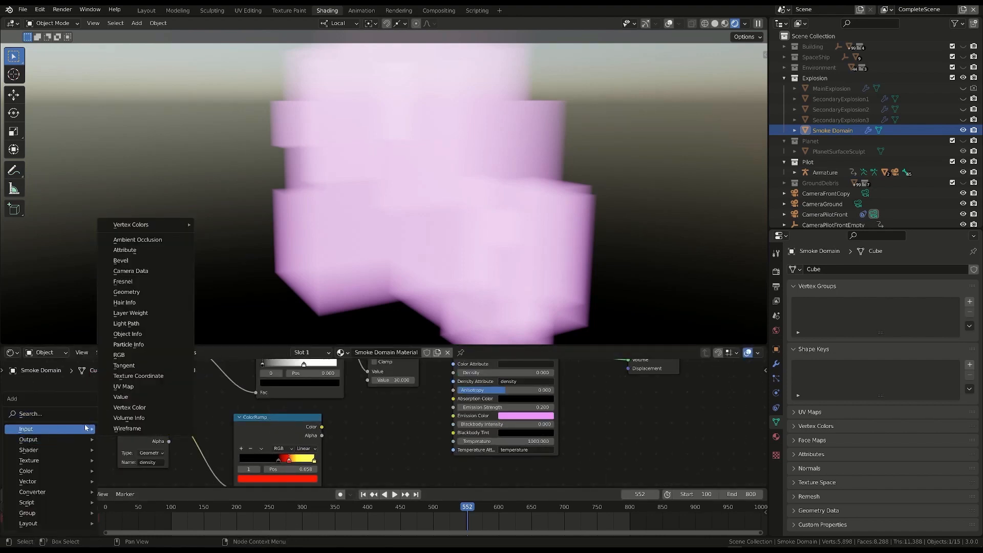
pyautogui.click(123, 251)
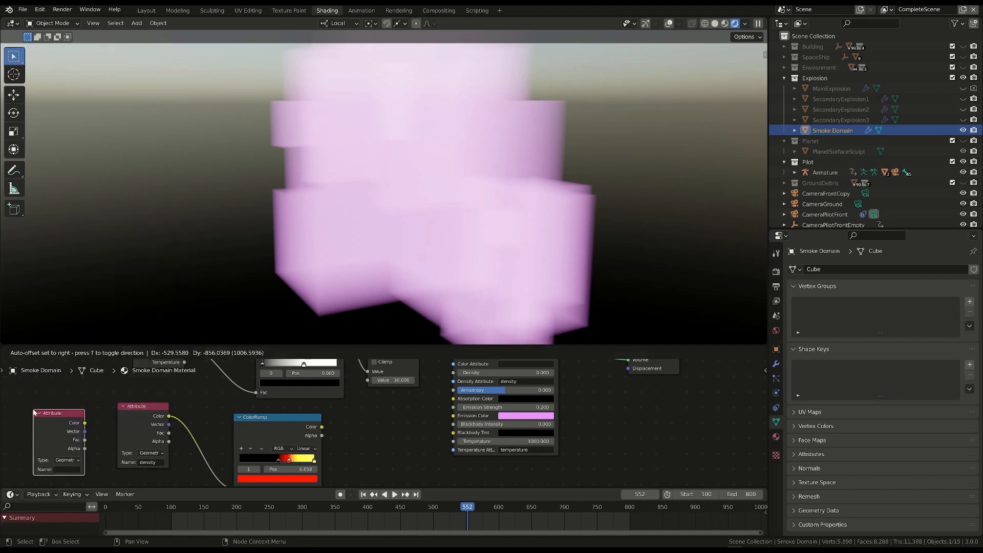
pyautogui.click(62, 401)
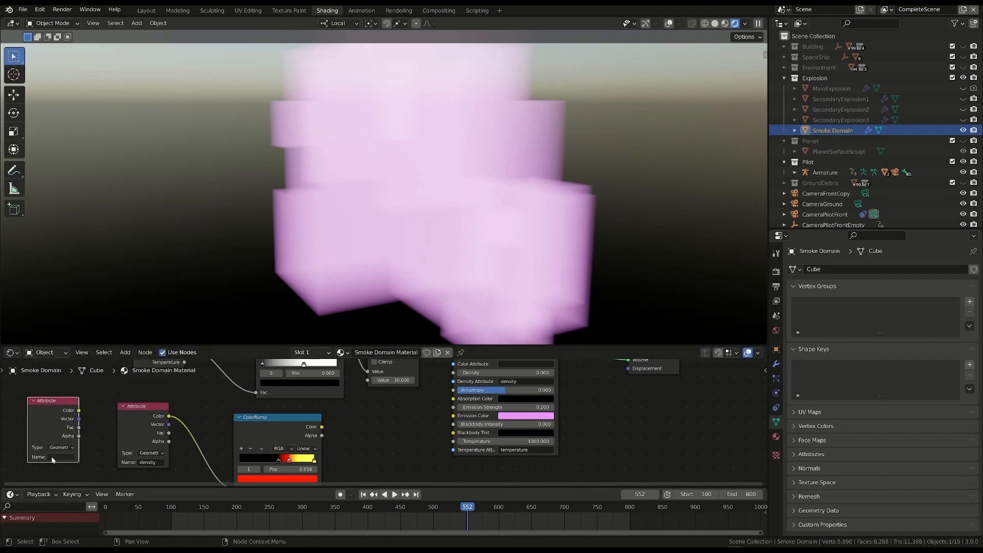
pyautogui.moveTo(56, 402); pyautogui.dragTo(61, 399)
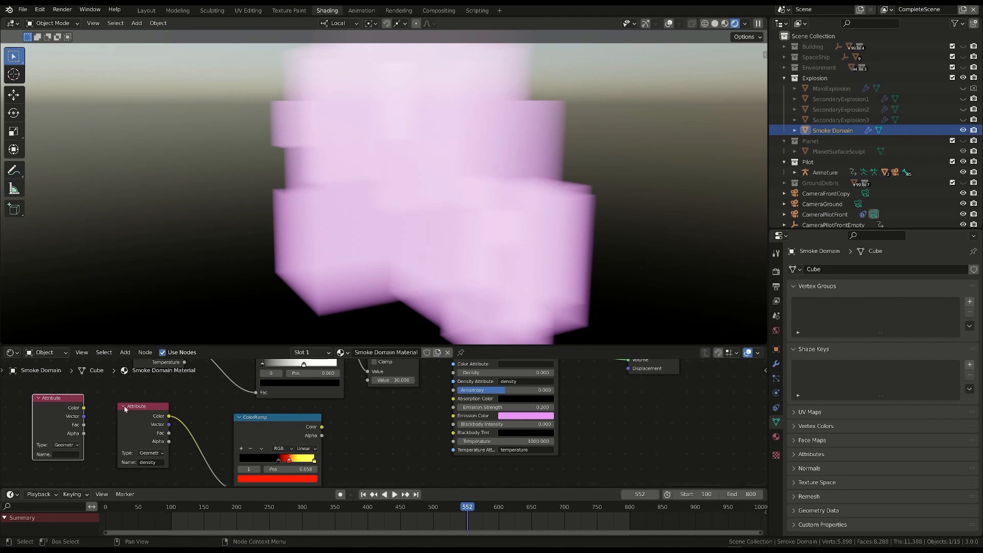
pyautogui.press('x')
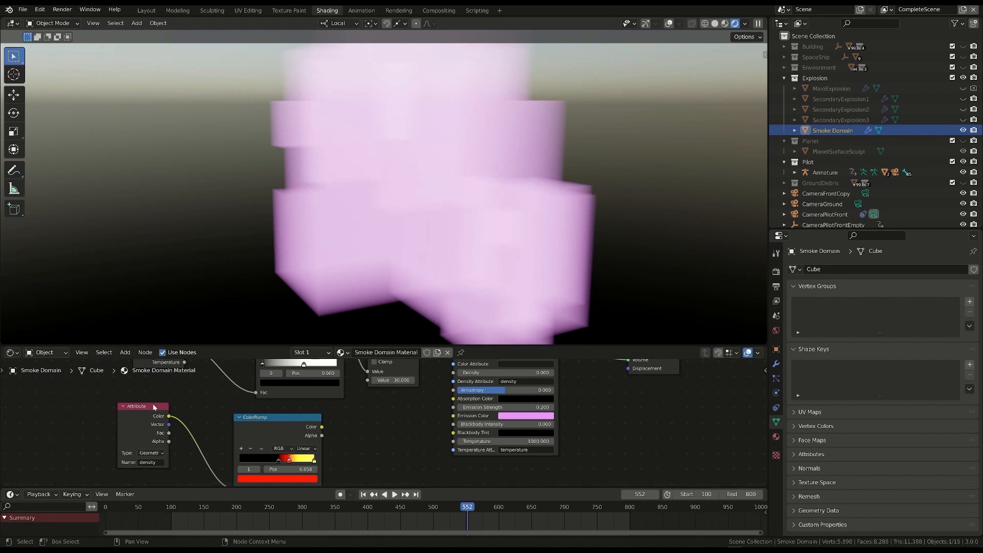
# Step: Reposition the density Attribute node and connect the black-red-yellow ColorRamp's Color output to the Principled Volume's Emission Color
pyautogui.moveTo(160, 456); pyautogui.dragTo(152, 451)
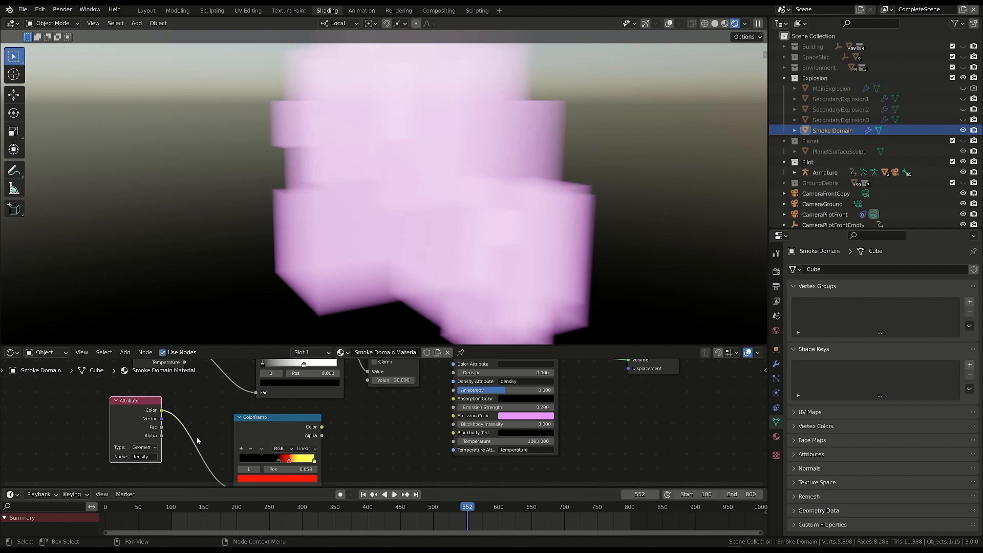
pyautogui.moveTo(198, 439); pyautogui.dragTo(192, 429, button='middle')
pyautogui.moveTo(127, 391)
pyautogui.mouseDown()
pyautogui.moveTo(113, 413)
pyautogui.moveTo(125, 401)
pyautogui.mouseUp()
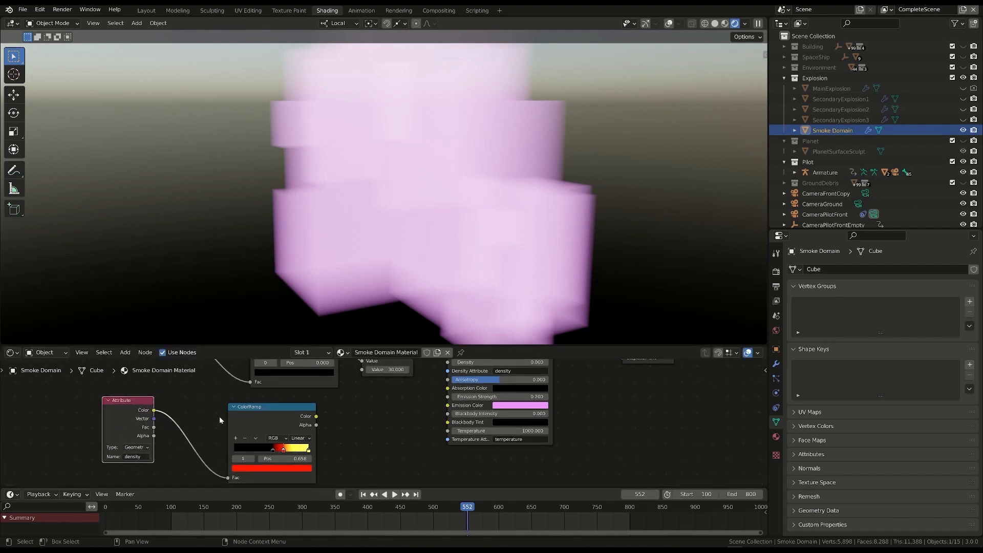
pyautogui.moveTo(219, 416); pyautogui.dragTo(195, 404, button='middle')
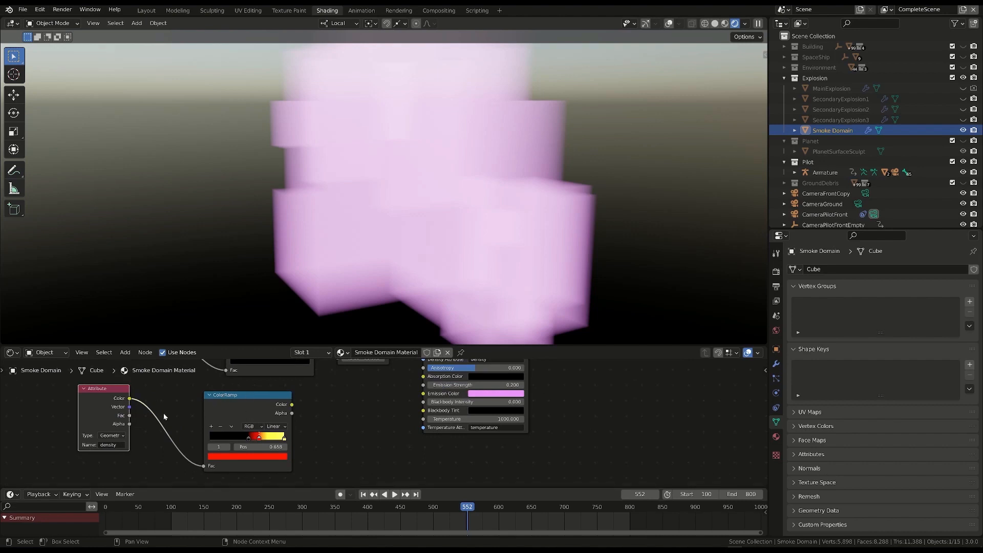
pyautogui.moveTo(311, 412); pyautogui.dragTo(284, 435, button='middle')
pyautogui.moveTo(265, 427); pyautogui.dragTo(399, 416)
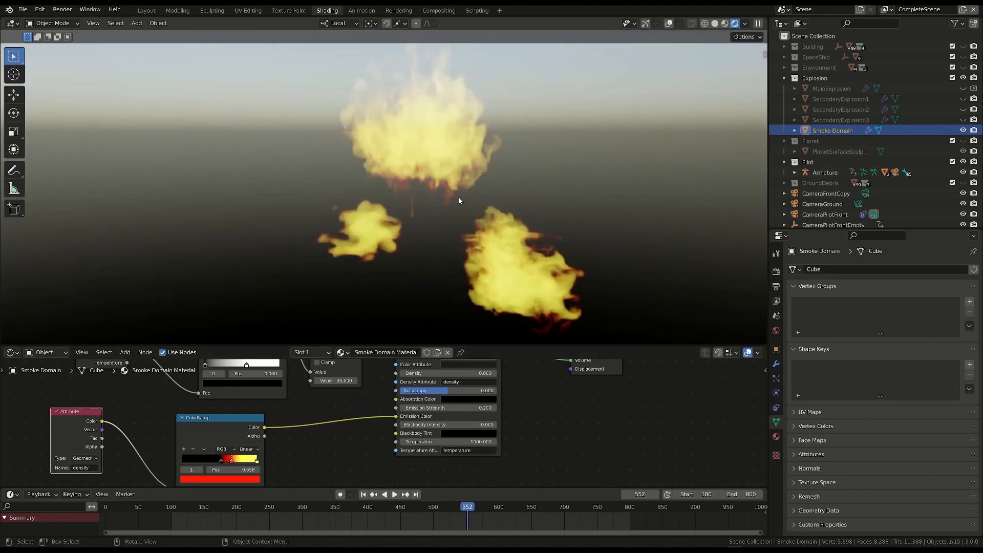
# Step: Tidy the placement of the black-red-yellow ColorRamp and its Attribute node
pyautogui.moveTo(437, 413); pyautogui.dragTo(452, 399, button='middle')
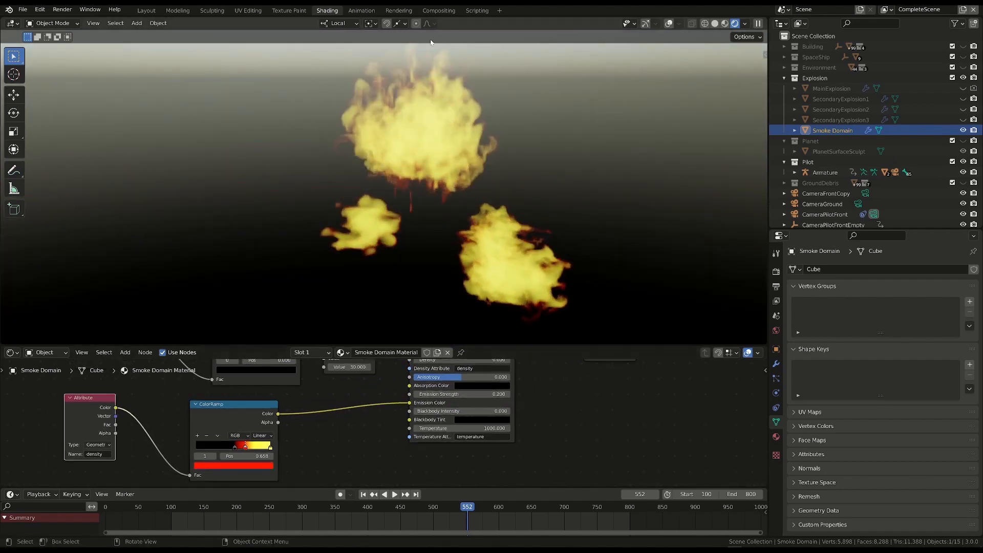
pyautogui.moveTo(235, 405); pyautogui.dragTo(225, 396)
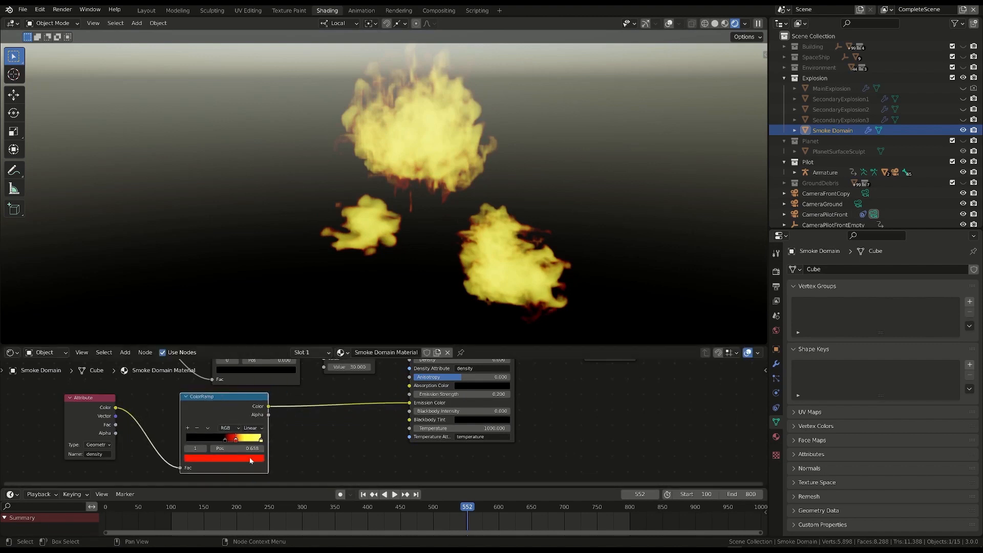
pyautogui.moveTo(116, 453); pyautogui.dragTo(125, 455)
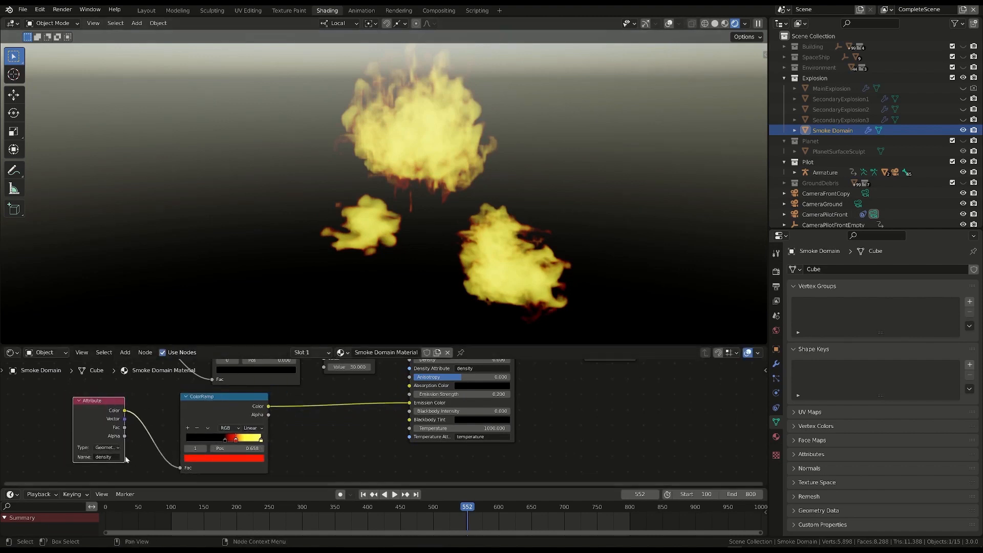
# Step: Try heat and temperature as the Attribute node's Name, and restore it to density
pyautogui.click(105, 457)
pyautogui.write('heat')
pyautogui.press('Return')
pyautogui.click(105, 457)
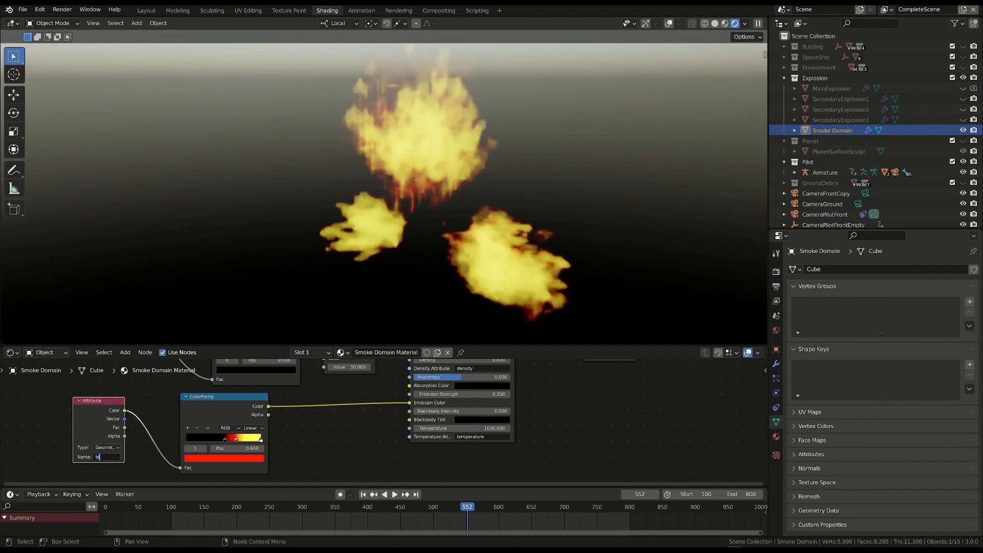
pyautogui.write('temperature')
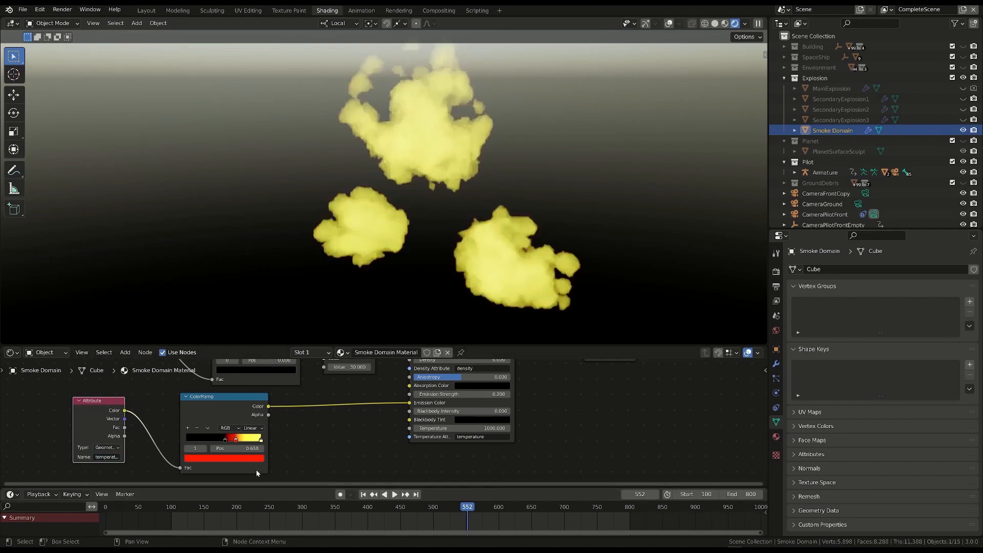
pyautogui.hotkey('ctrl', 'a')
pyautogui.write('demns')
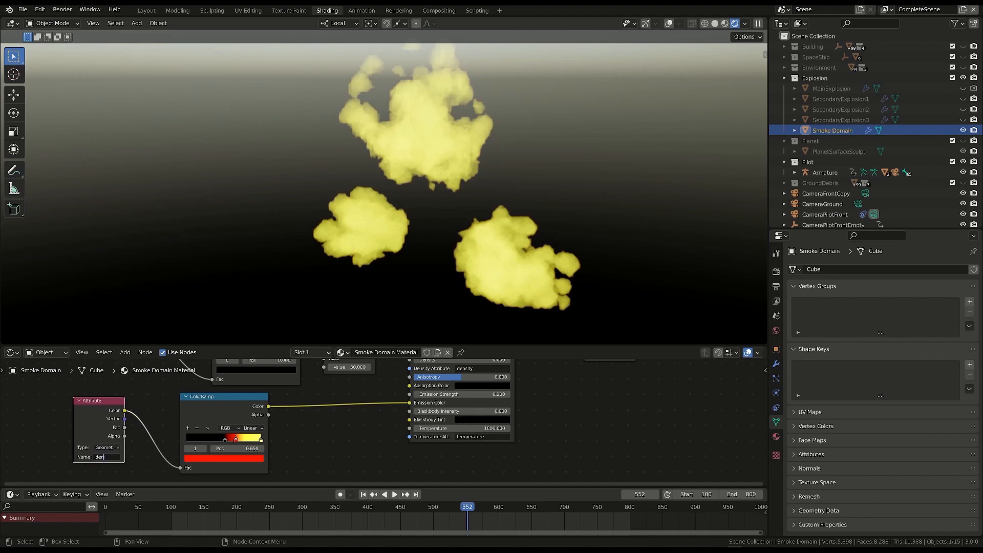
pyautogui.write('ity')
pyautogui.press('Return')
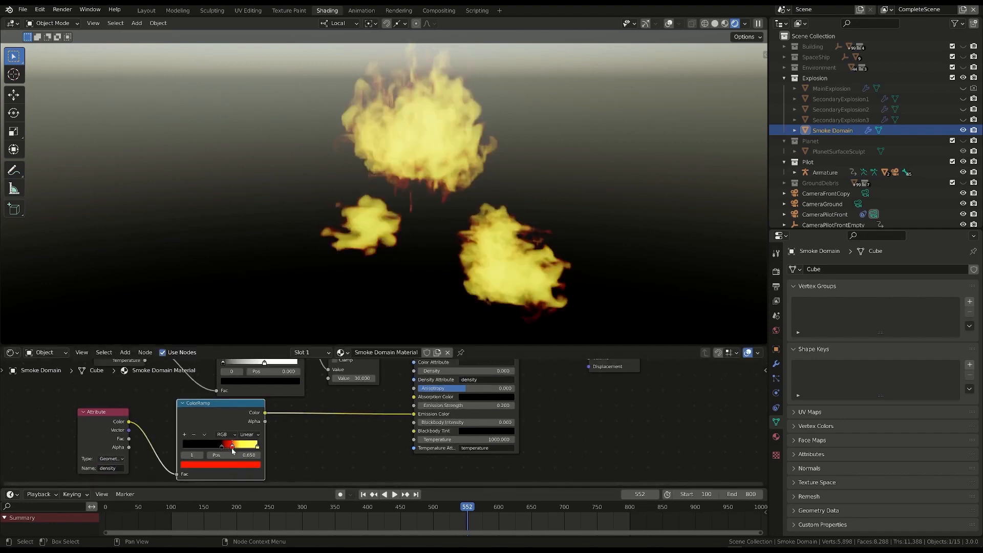
# Step: Add a colour stop to the black-red-yellow ColorRamp, adjust its red, and reposition the stops along the gradient
pyautogui.moveTo(221, 447)
pyautogui.mouseDown()
pyautogui.moveTo(199, 448)
pyautogui.moveTo(248, 448)
pyautogui.moveTo(238, 447)
pyautogui.mouseUp()
pyautogui.click(184, 435)
pyautogui.click(230, 465)
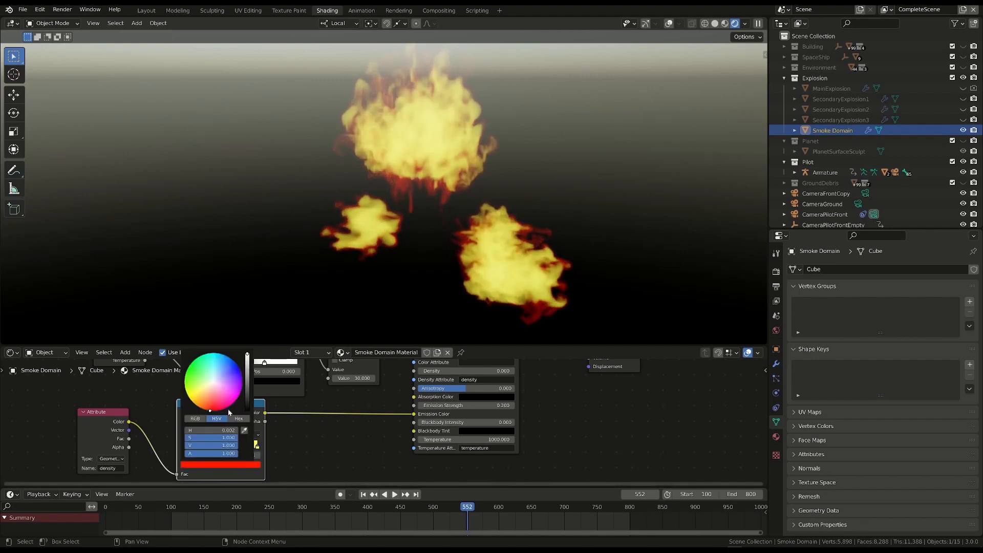
pyautogui.click(210, 399)
pyautogui.click(222, 448)
pyautogui.moveTo(222, 447); pyautogui.dragTo(249, 449)
pyautogui.moveTo(247, 447); pyautogui.dragTo(250, 447)
pyautogui.moveTo(379, 417); pyautogui.dragTo(354, 448, button='middle')
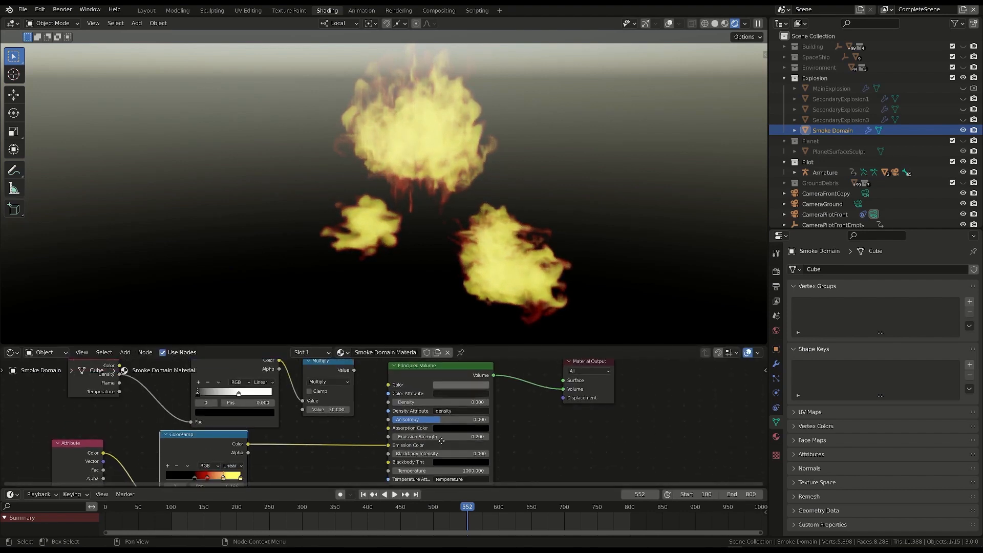
# Step: Try an Emission Strength of 20 on the Principled Volume, and set it to 1
pyautogui.doubleClick(460, 436)
pyautogui.write('20')
pyautogui.press('Return')
pyautogui.doubleClick(459, 432)
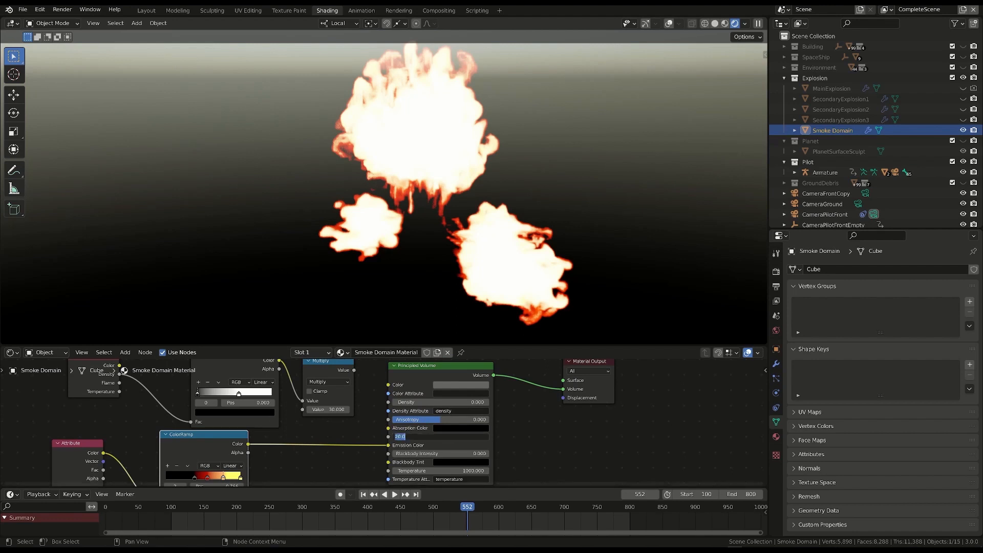
pyautogui.write('1')
pyautogui.press('Return')
# Step: Connect the Multiply node's Value output to the Principled Volume's Density input
pyautogui.keyDown('shift'); pyautogui.scroll(-2, 507, 436); pyautogui.keyUp('shift')
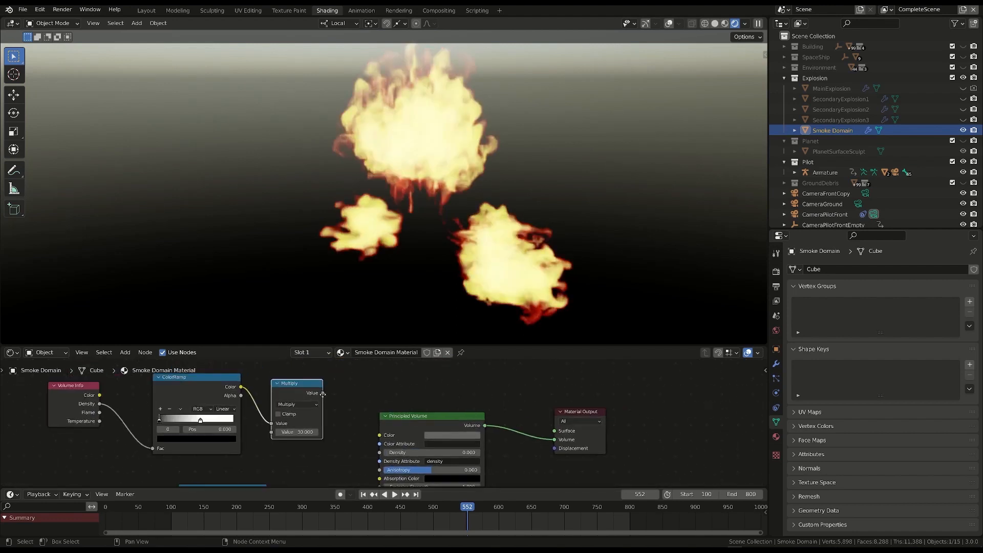
pyautogui.scroll(-2, 370, 387)
pyautogui.scroll(2, 356, 401)
pyautogui.moveTo(345, 398); pyautogui.dragTo(344, 393, button='middle')
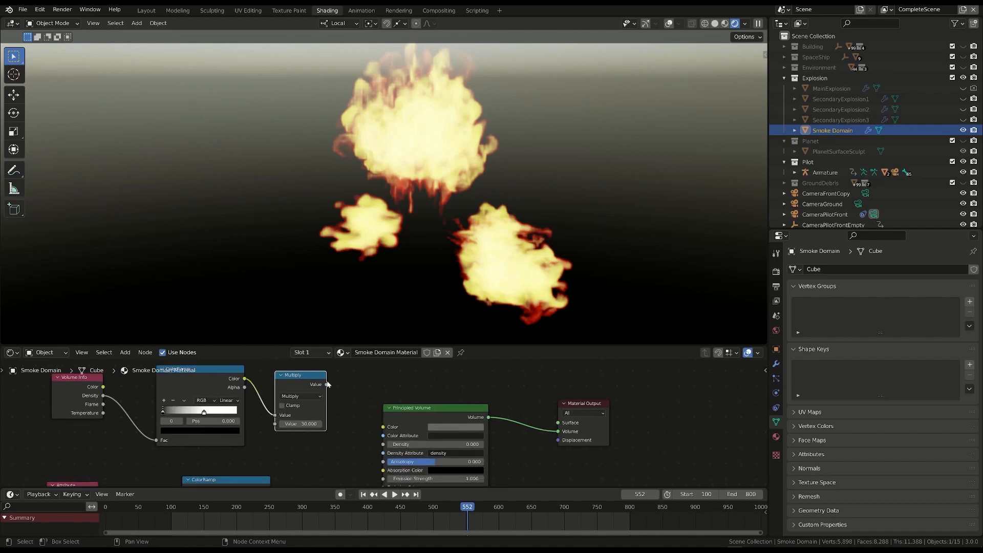
pyautogui.moveTo(327, 384); pyautogui.dragTo(339, 382)
pyautogui.moveTo(361, 443); pyautogui.dragTo(383, 444)
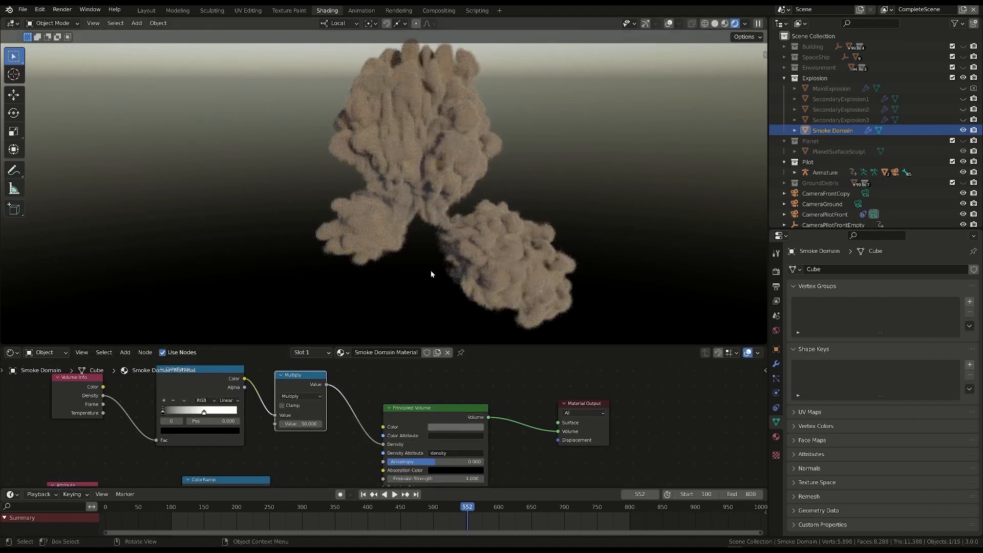
# Step: Try Emission Strengths of 40, 30 and 20 on the Principled Volume, and set it to 10
pyautogui.moveTo(525, 463); pyautogui.dragTo(530, 390, button='middle')
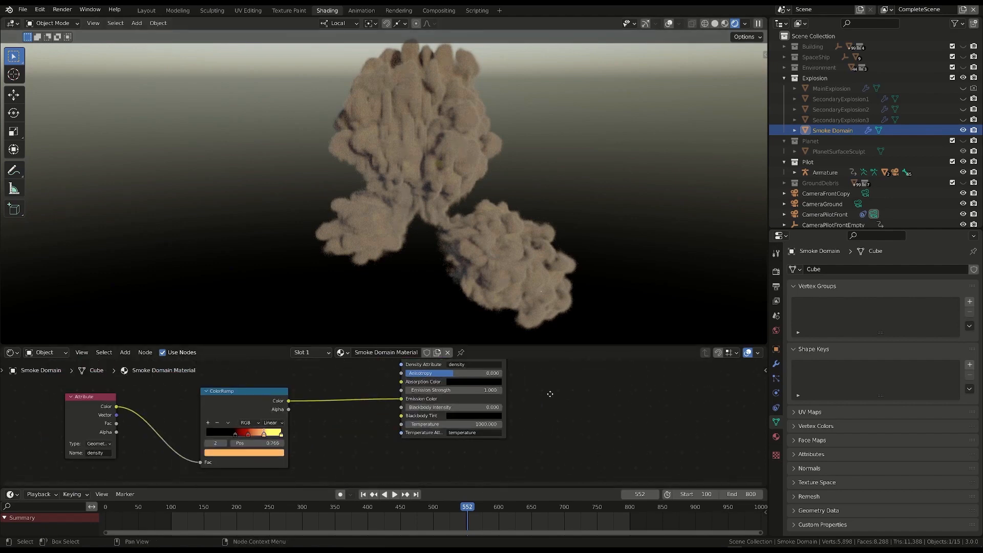
pyautogui.click(397, 405)
pyautogui.write('40')
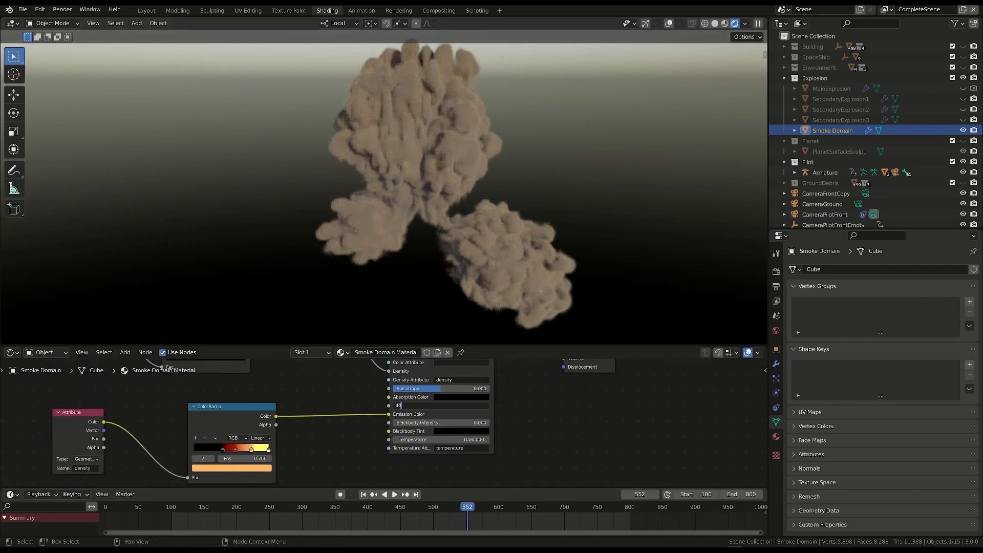
pyautogui.press('Return')
pyautogui.click(442, 405)
pyautogui.write('30')
pyautogui.press('Return')
pyautogui.click(443, 399)
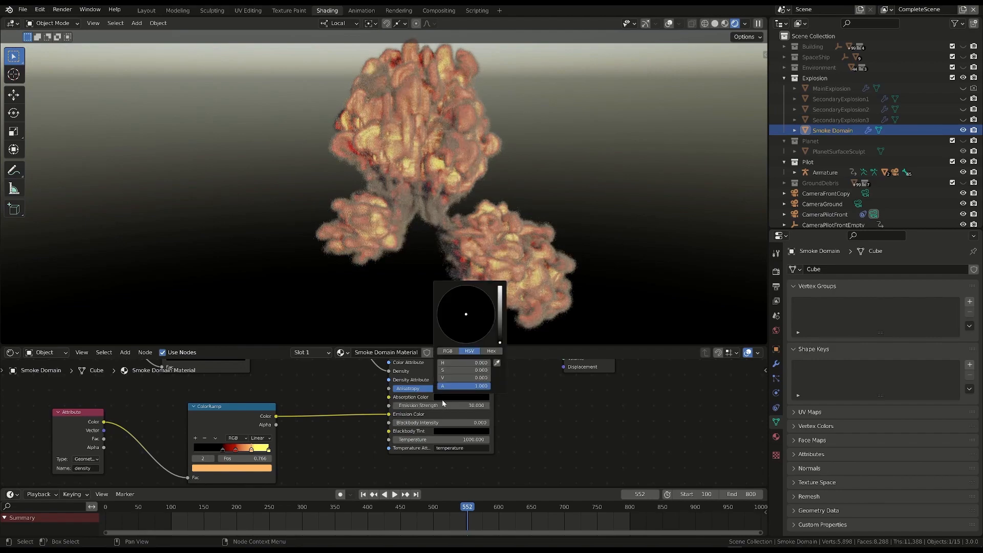
pyautogui.click(442, 404)
pyautogui.write('20')
pyautogui.press('Return')
pyautogui.click(443, 404)
pyautogui.write('10')
pyautogui.press('Return')
# Step: Raise the Multiply node's value to about 55.6 to thicken the smoke density
pyautogui.moveTo(486, 217); pyautogui.dragTo(496, 185, button='middle')
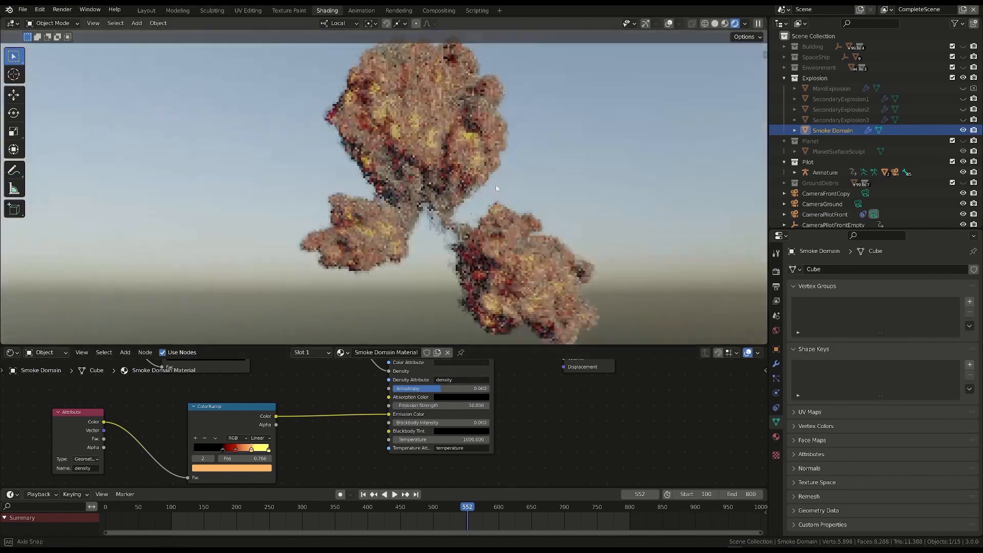
pyautogui.keyDown('shift'); pyautogui.scroll(3, 538, 431); pyautogui.keyUp('shift')
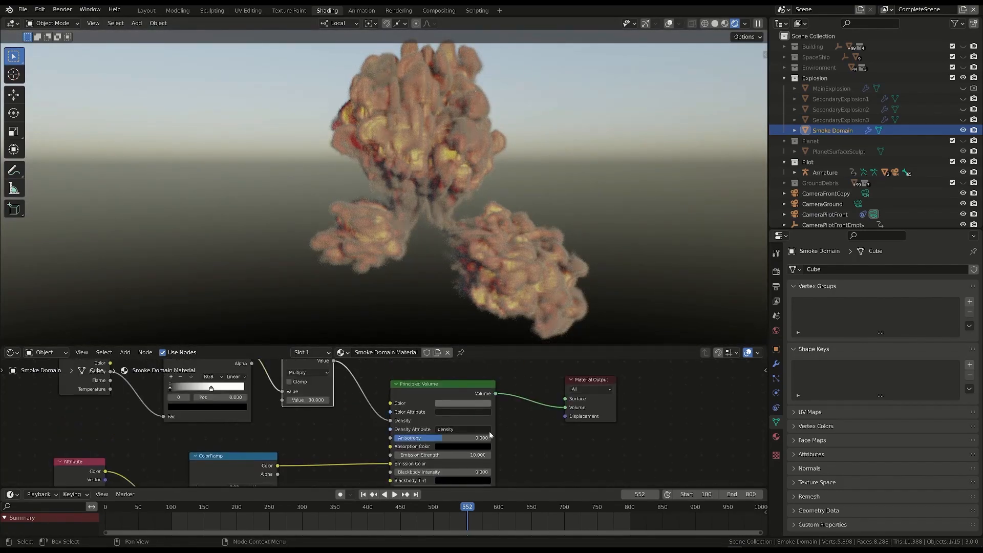
pyautogui.moveTo(340, 413); pyautogui.dragTo(357, 427, button='middle')
pyautogui.moveTo(328, 413); pyautogui.dragTo(405, 412)
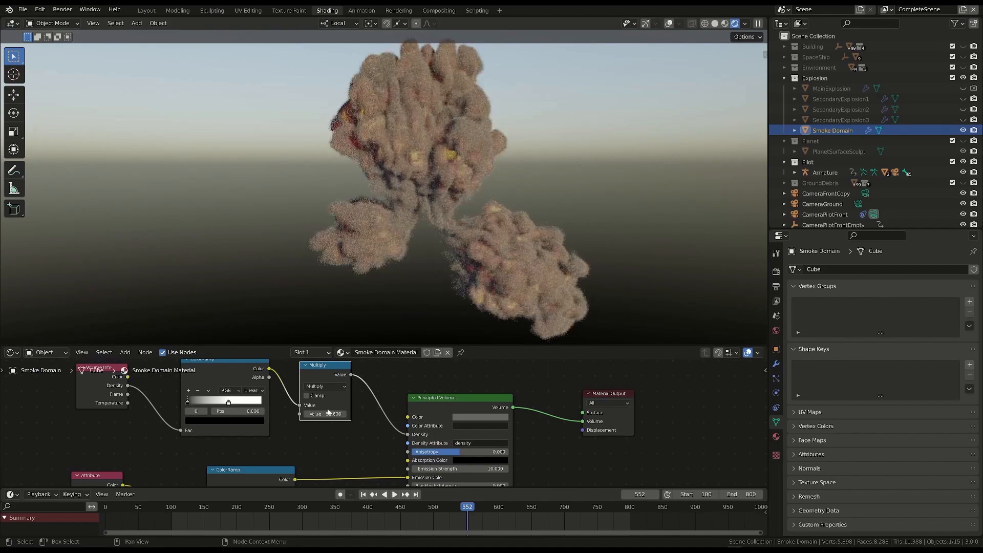
# Step: Set the Principled Volume's Emission Strength to 30 to brighten the fire within the denser smoke
pyautogui.moveTo(327, 410); pyautogui.dragTo(309, 325, button='middle')
pyautogui.moveTo(445, 373); pyautogui.dragTo(459, 419, button='middle')
pyautogui.click(453, 429)
pyautogui.write('2')
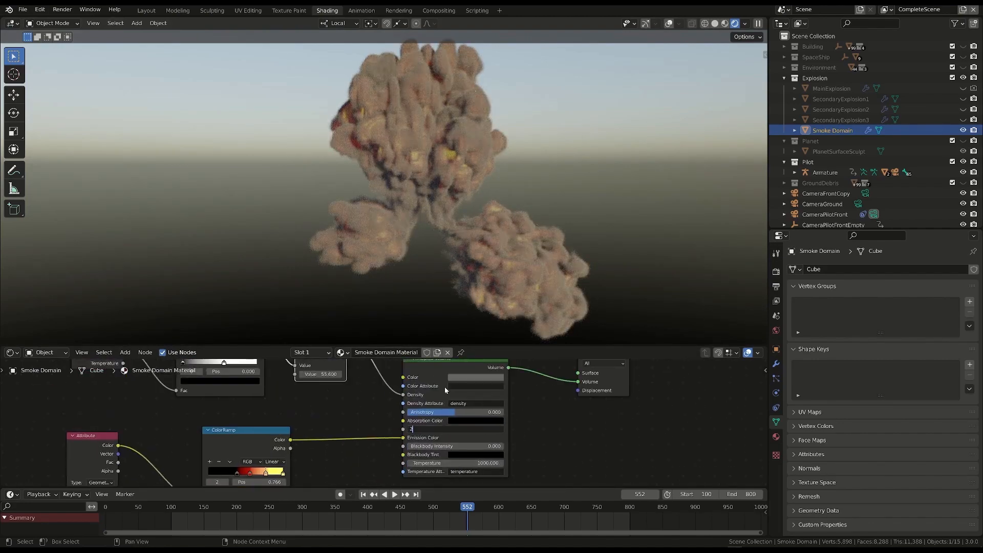
pyautogui.press('BackSpace')
pyautogui.write('30')
pyautogui.press('Return')
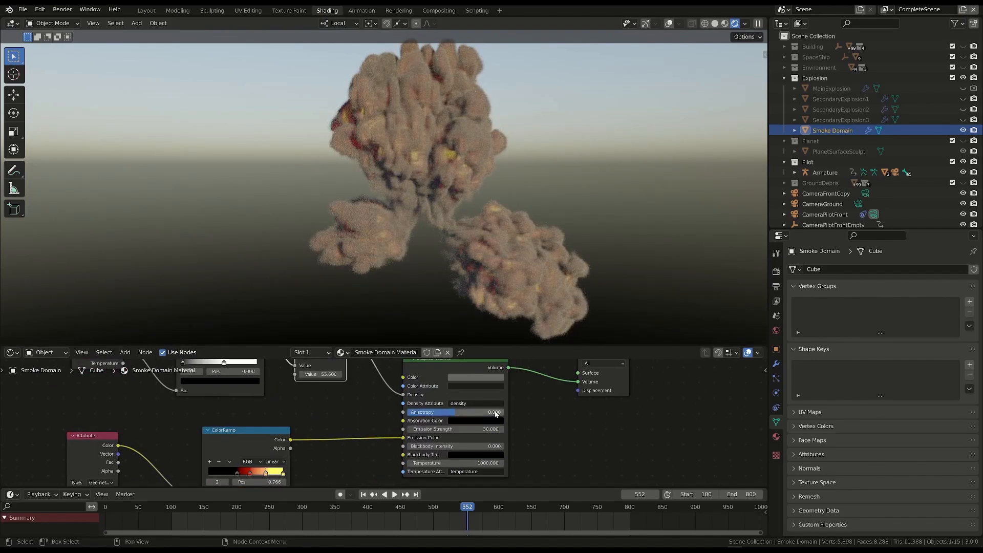
pyautogui.scroll(-3, 549, 407)
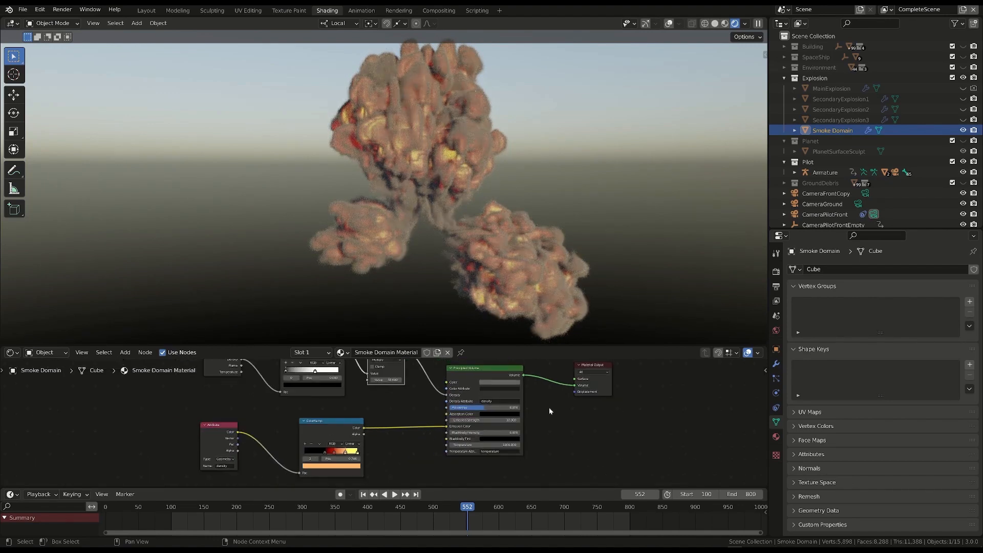